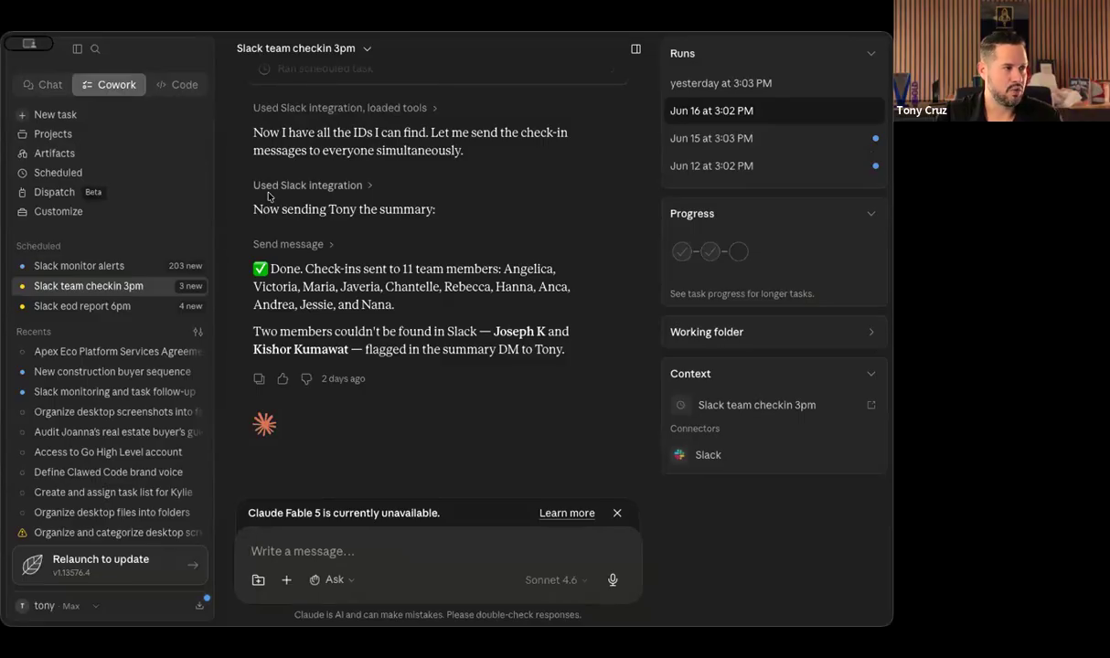
# Look over the Code and Chat modes, dismiss the 2× usage promotion, and return to the Cowork mode.
pyautogui.click(185, 85)
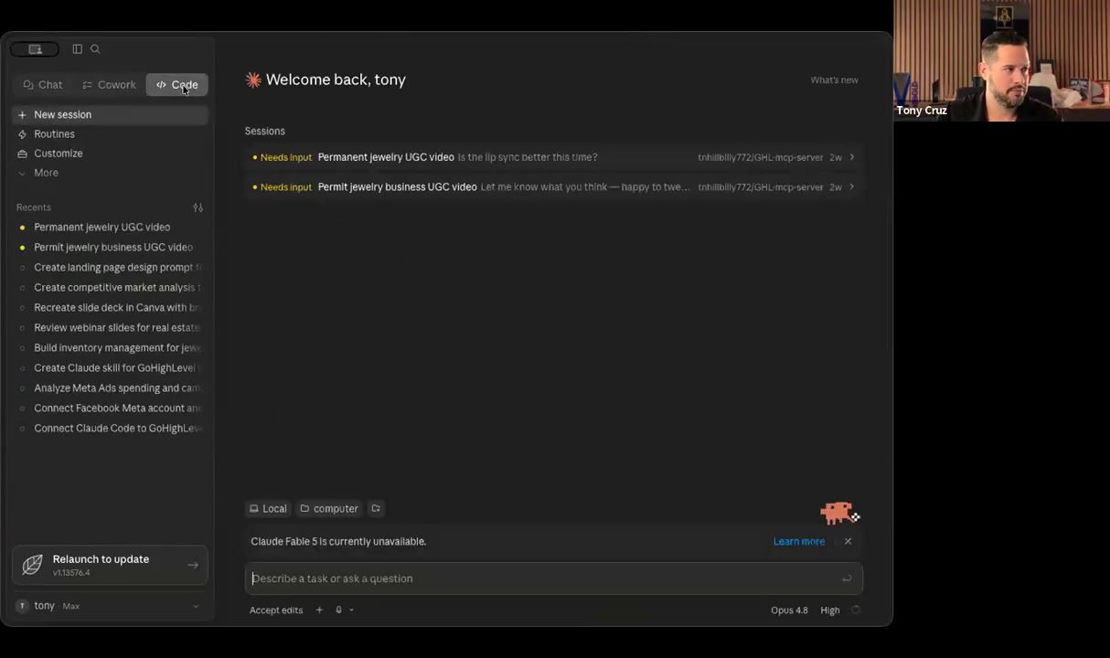
pyautogui.click(46, 86)
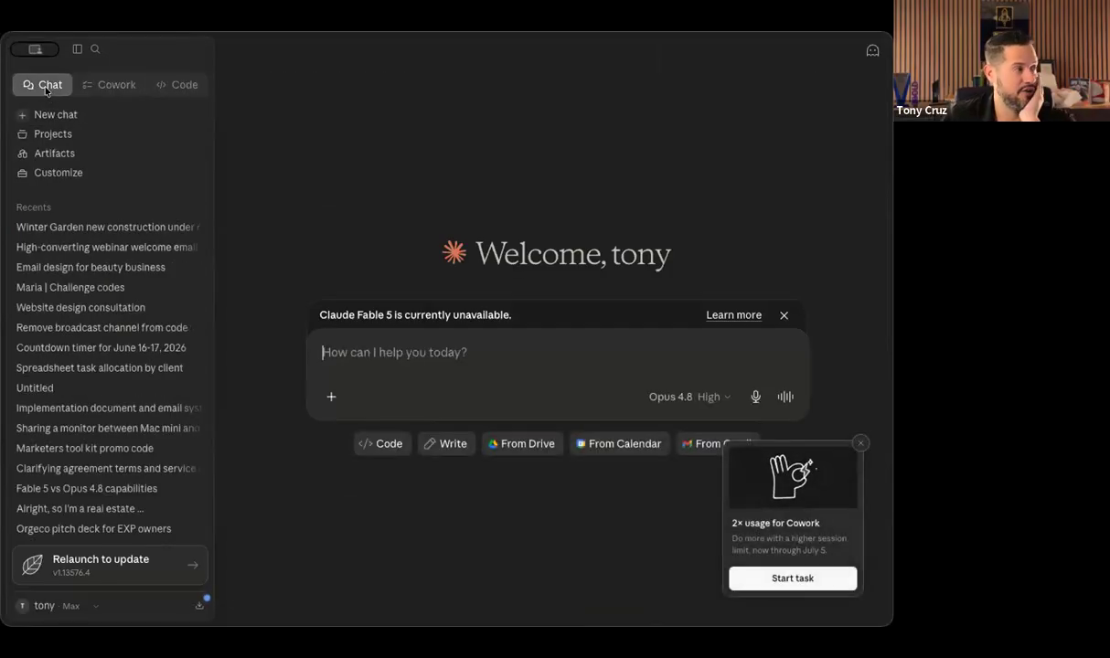
pyautogui.click(861, 443)
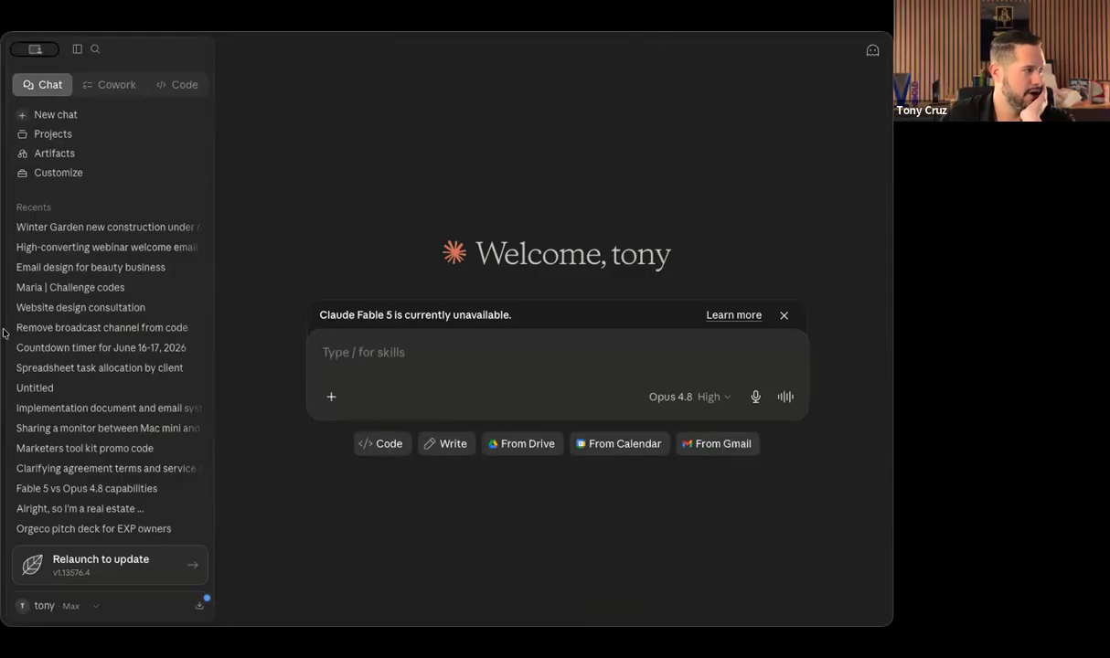
pyautogui.click(115, 86)
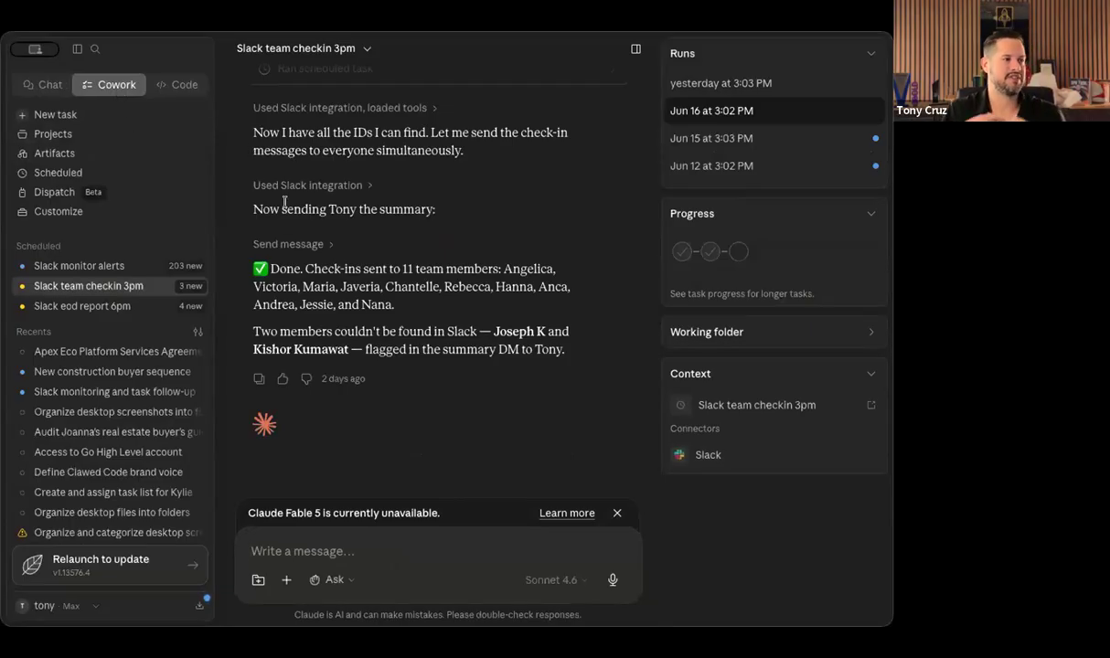
# Open the Permanent jewelry UGC video session in Code mode and view its most recent generated video.
pyautogui.click(176, 84)
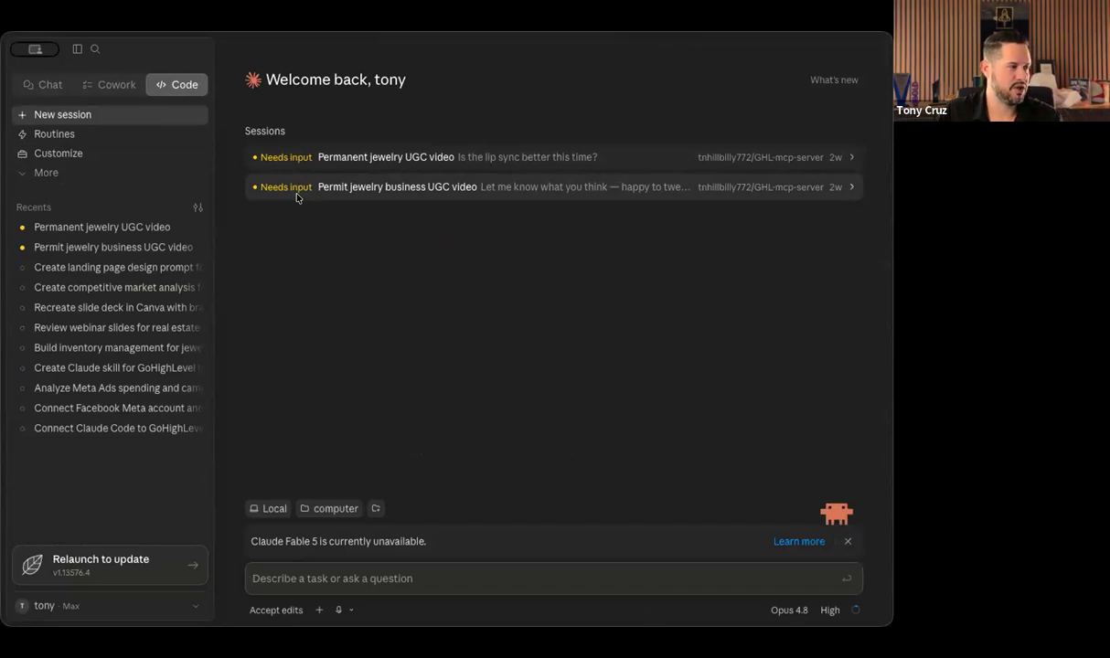
pyautogui.click(164, 226)
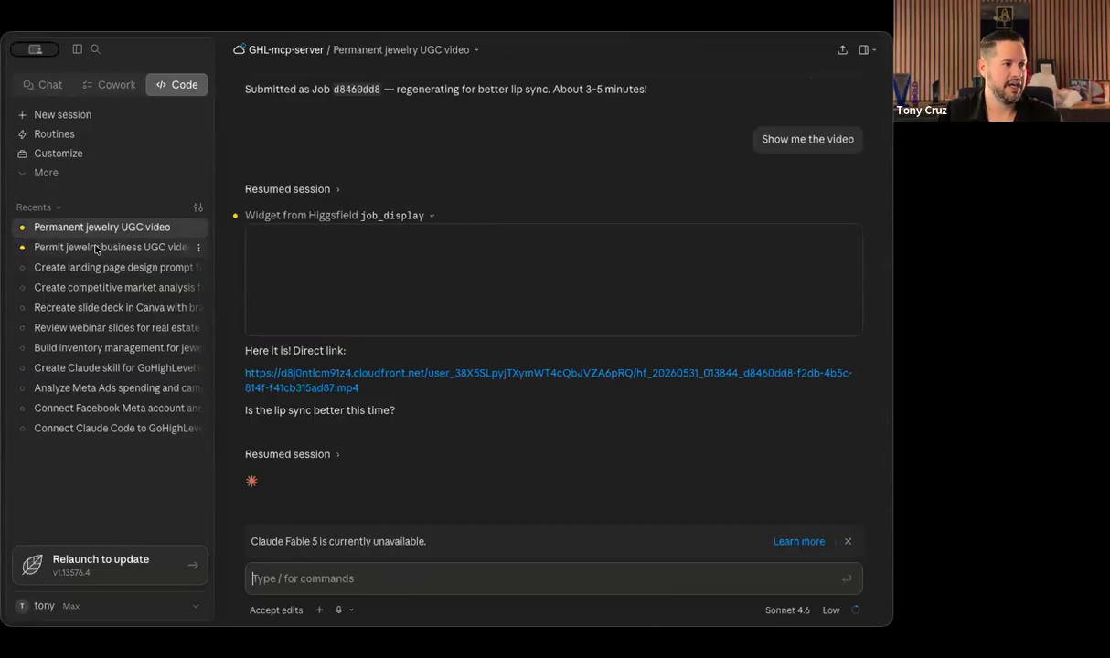
pyautogui.scroll(5, 310, 244)
pyautogui.scroll(-5, 310, 243)
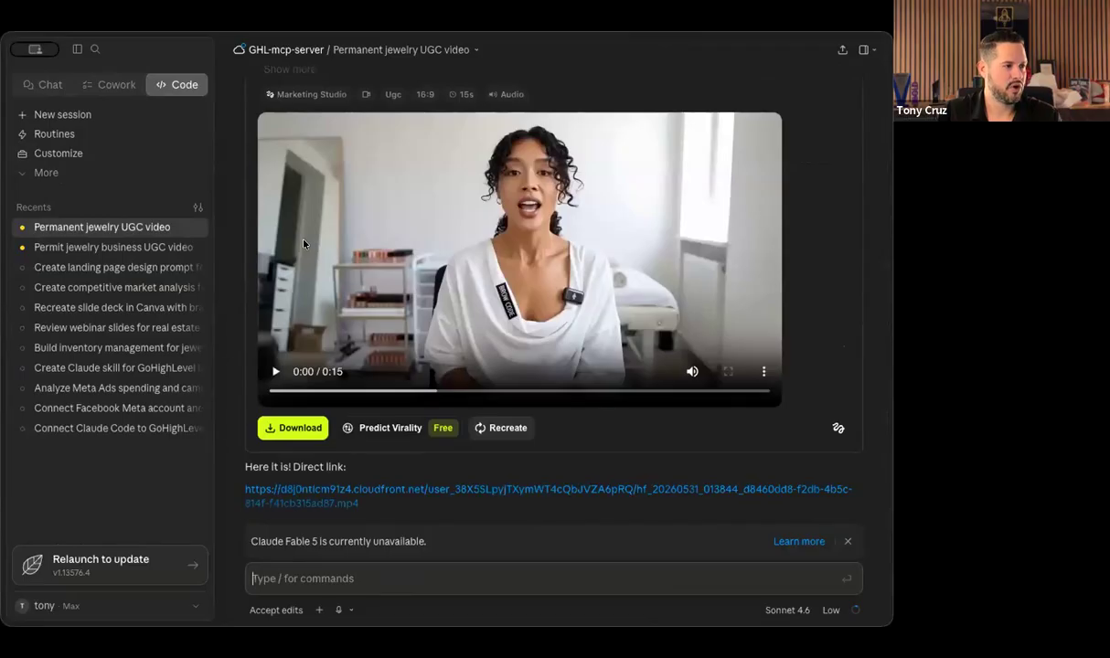
pyautogui.scroll(1, 305, 243)
pyautogui.scroll(5, 304, 243)
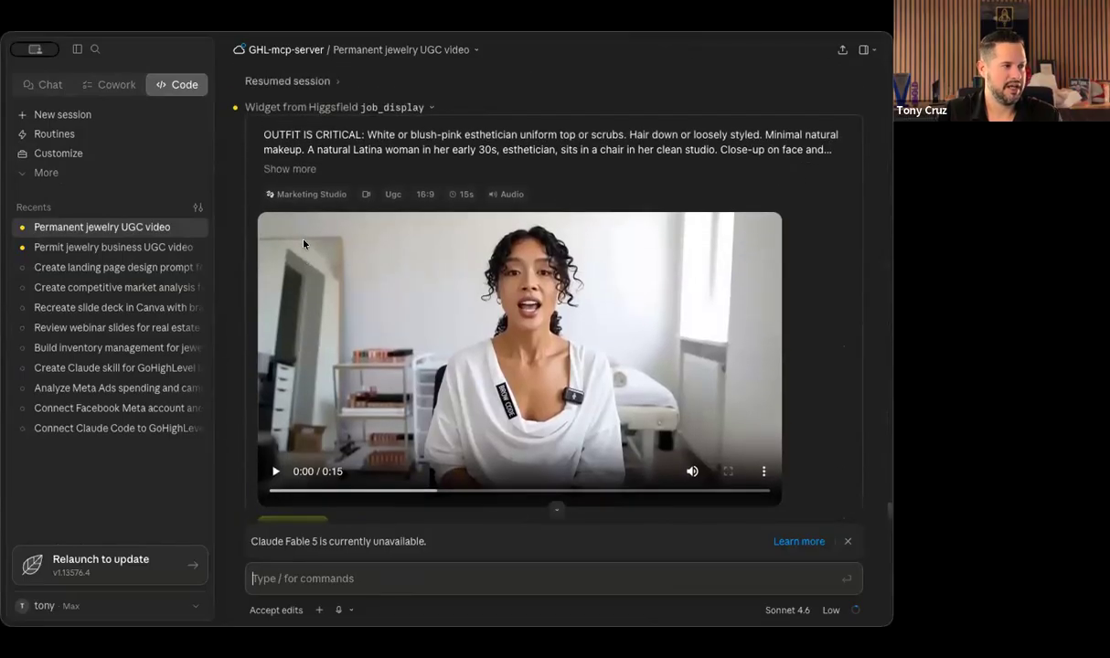
# Examine the session's earlier Higgsfield video generations and the feedback about the presenter looking down at the cue card.
pyautogui.scroll(10, 304, 243)
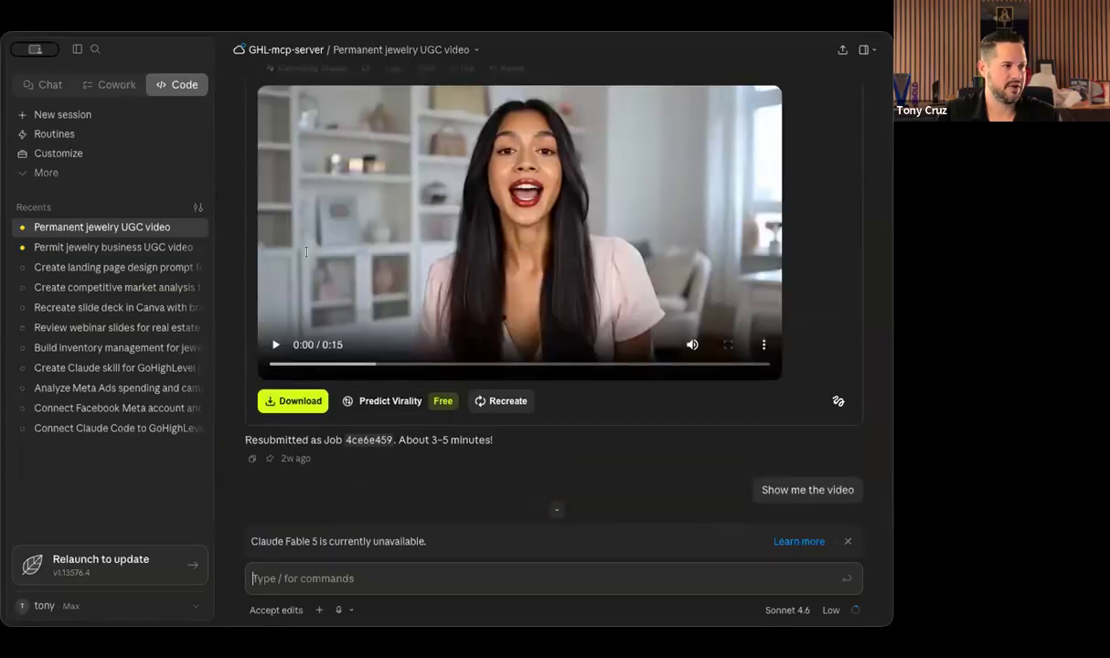
pyautogui.scroll(5, 382, 177)
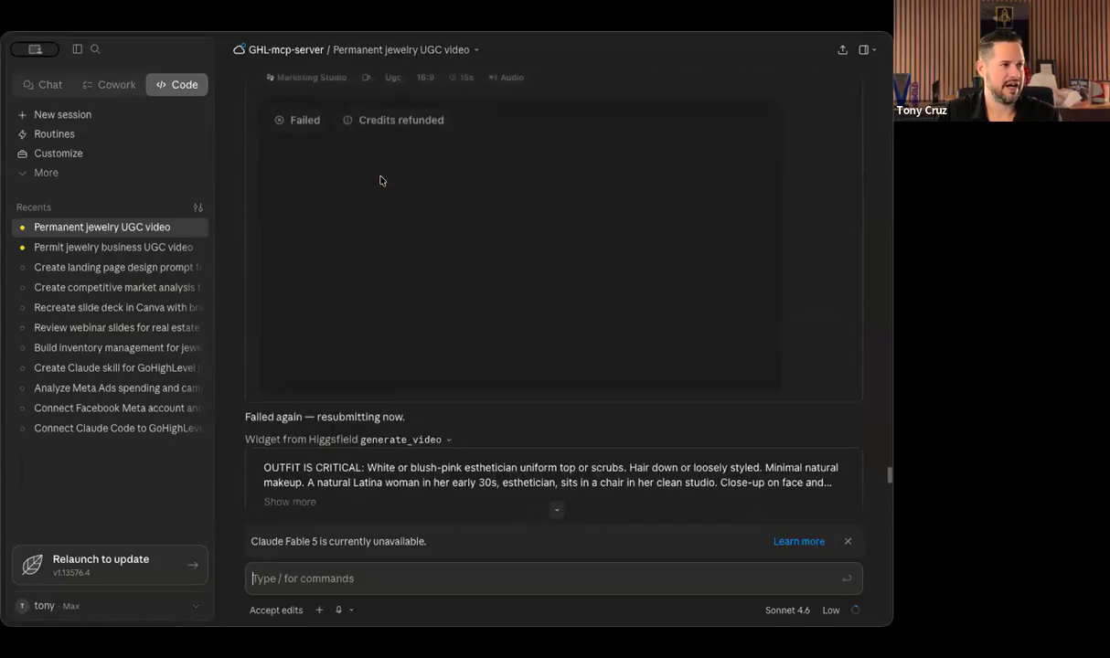
pyautogui.scroll(5, 383, 180)
pyautogui.scroll(-3, 501, 144)
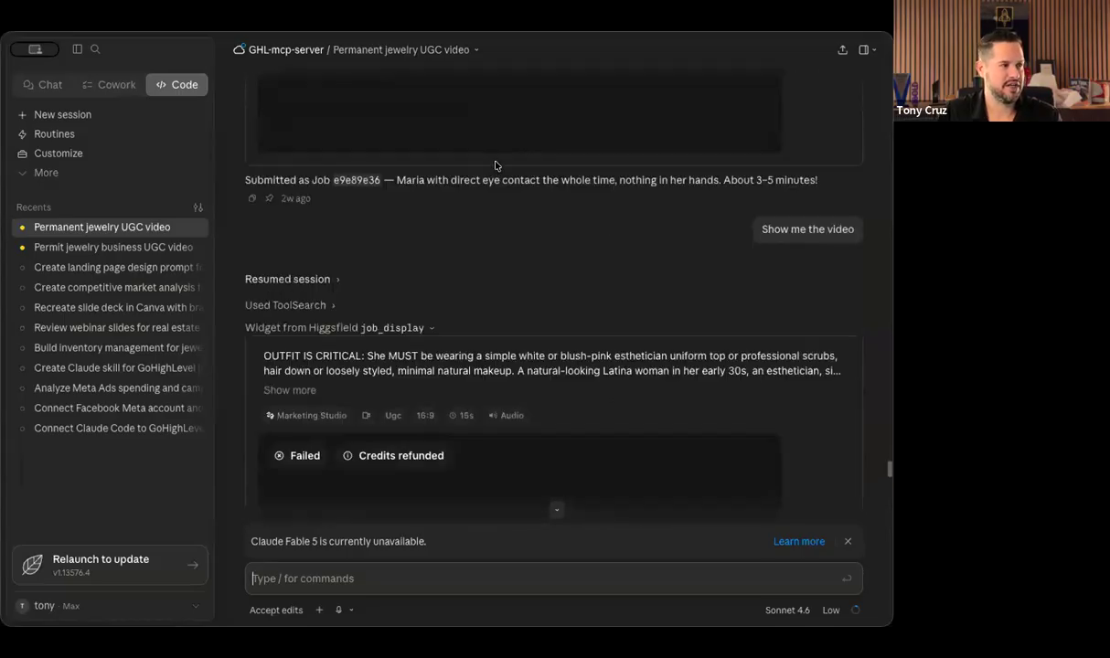
pyautogui.scroll(10, 506, 196)
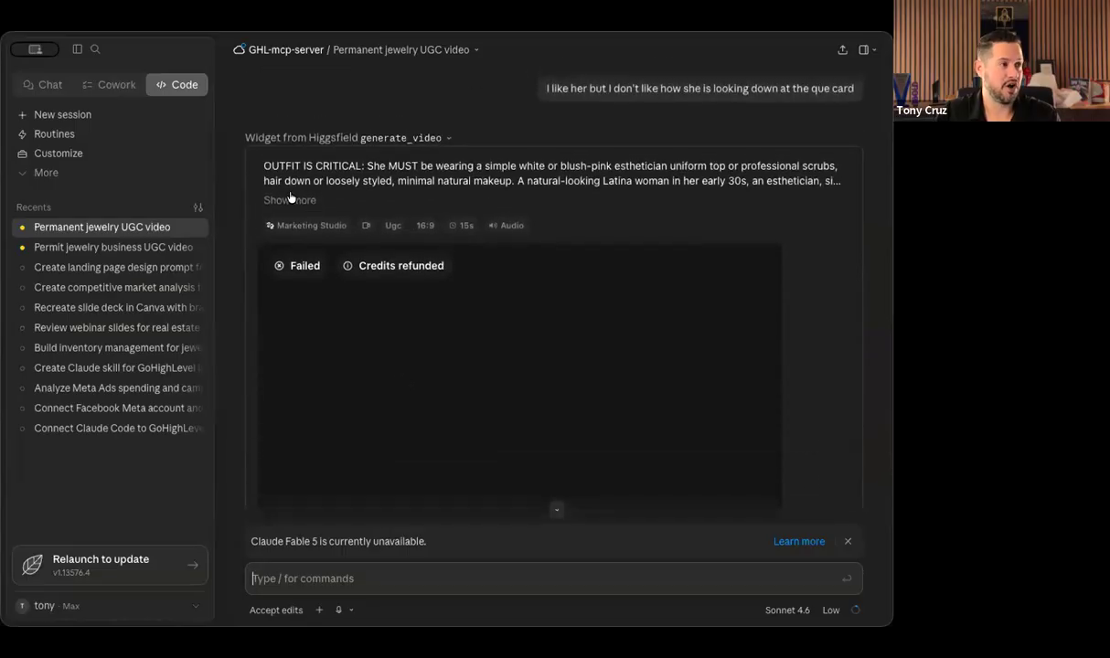
pyautogui.scroll(-5, 287, 209)
pyautogui.scroll(-8, 282, 210)
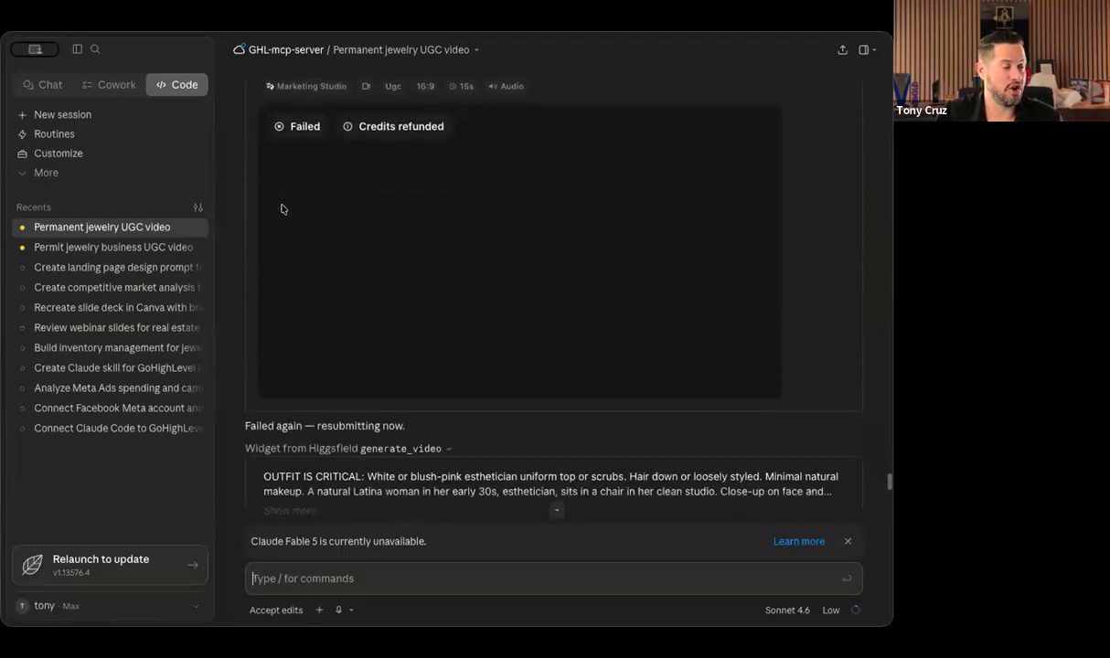
pyautogui.scroll(-10, 282, 209)
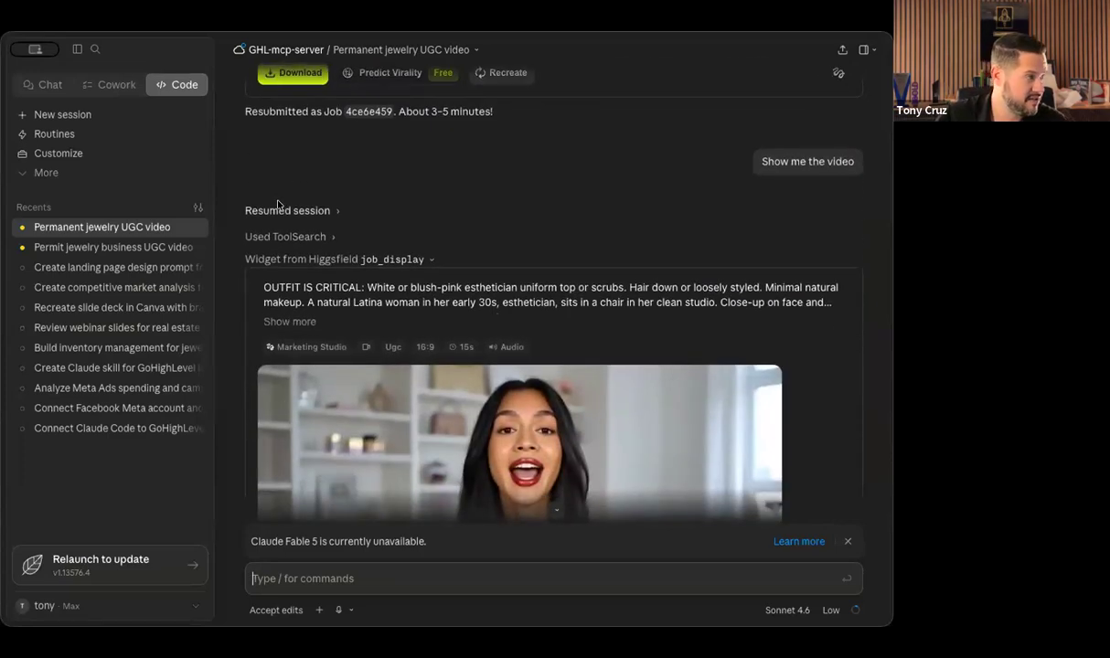
# Play the 16:9 video of the long-haired woman in the pink top from the beginning.
pyautogui.scroll(6, 278, 203)
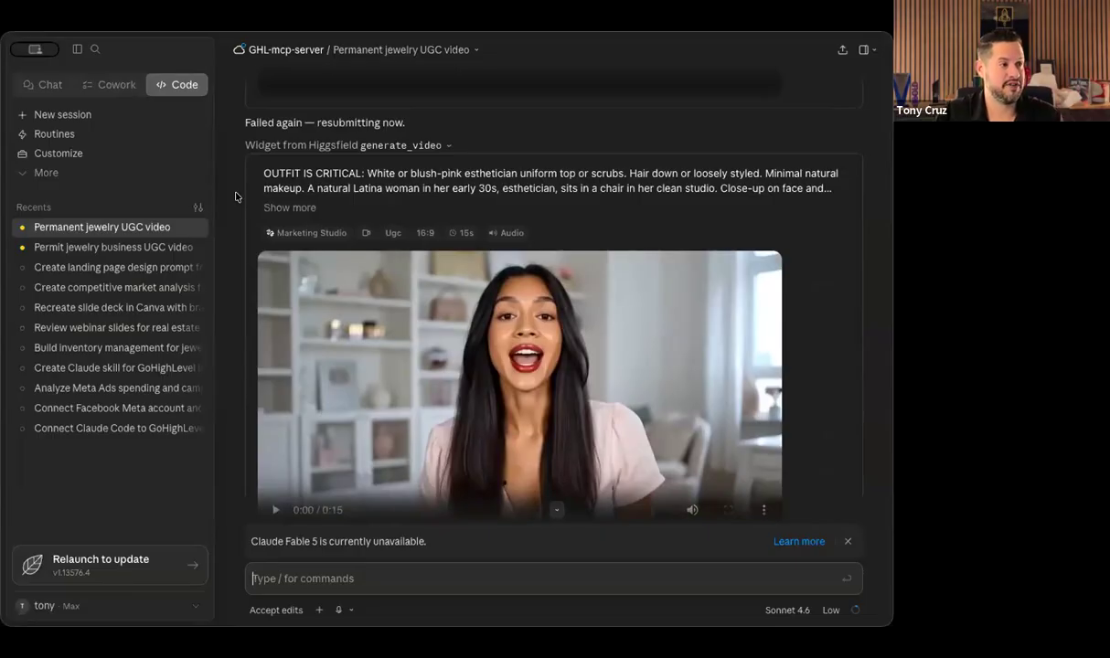
pyautogui.scroll(-5, 274, 219)
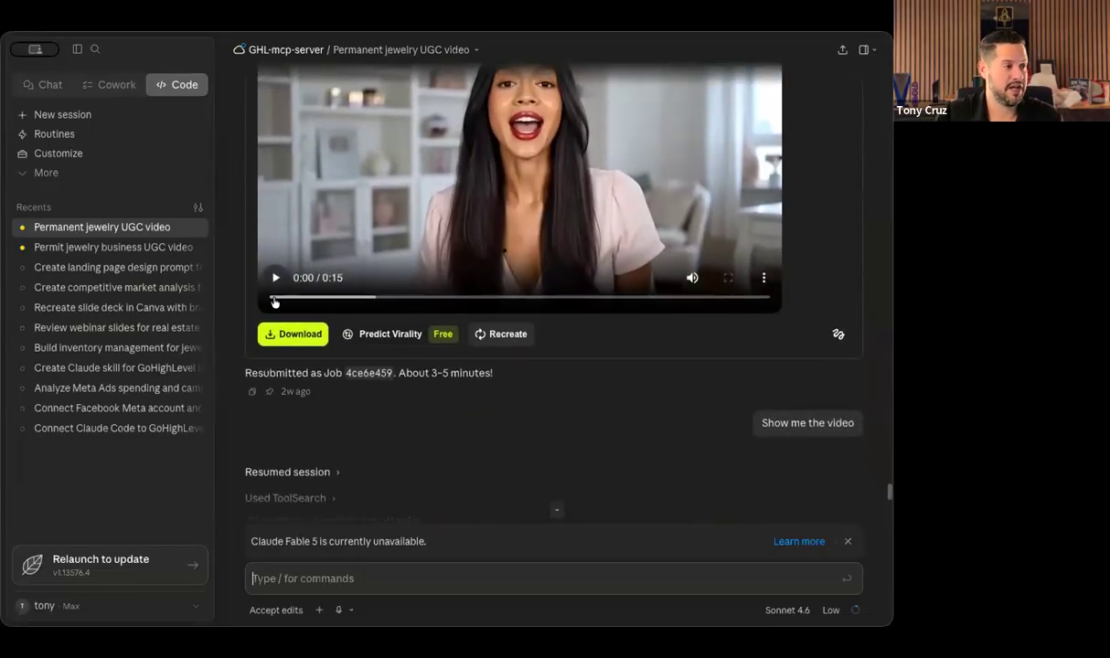
pyautogui.scroll(-1, 370, 300)
pyautogui.moveTo(369, 296); pyautogui.dragTo(271, 294)
pyautogui.scroll(1, 271, 295)
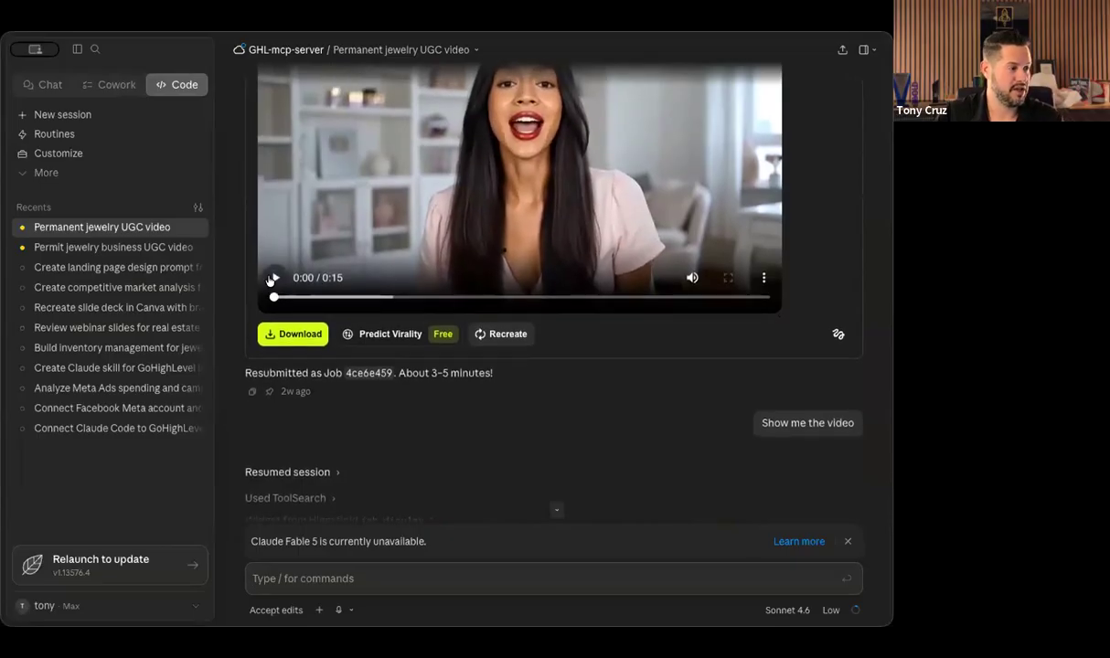
pyautogui.click(274, 278)
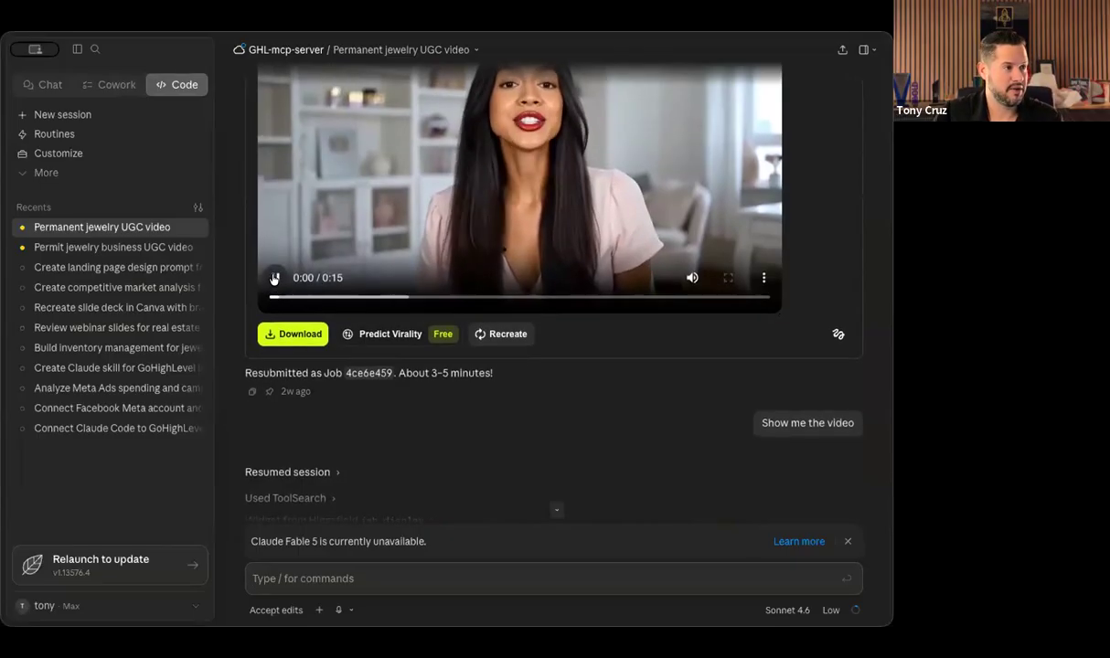
pyautogui.scroll(4, 320, 260)
pyautogui.scroll(-1, 336, 277)
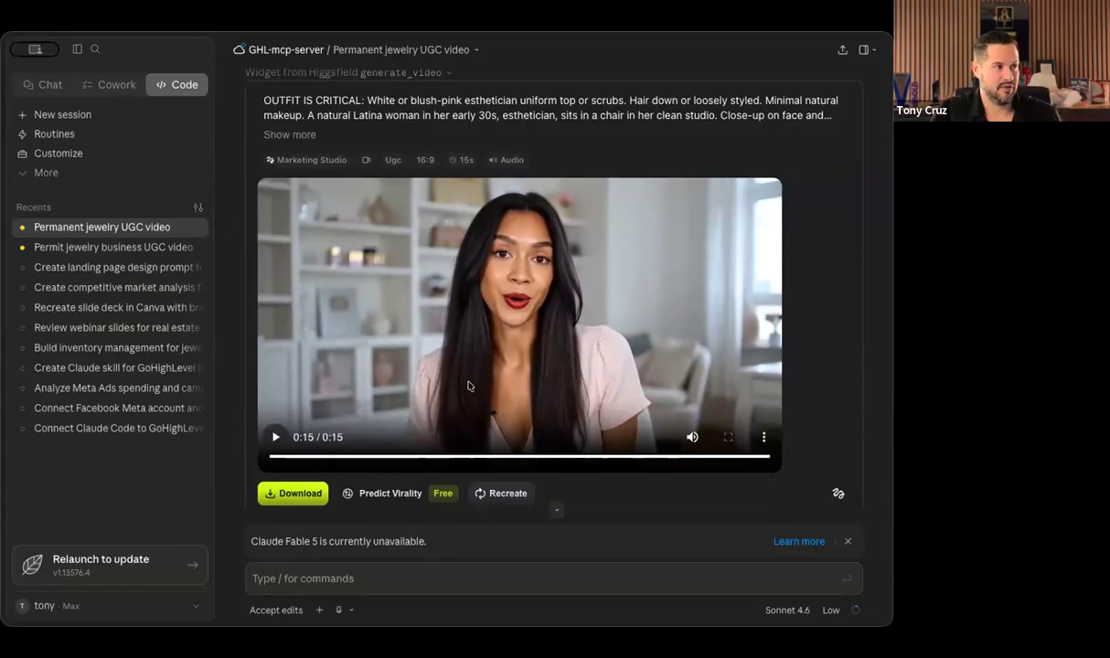
# Find the vertical selfie-style video of the woman in pink in the earlier conversation, play it briefly and pause it.
pyautogui.scroll(10, 467, 385)
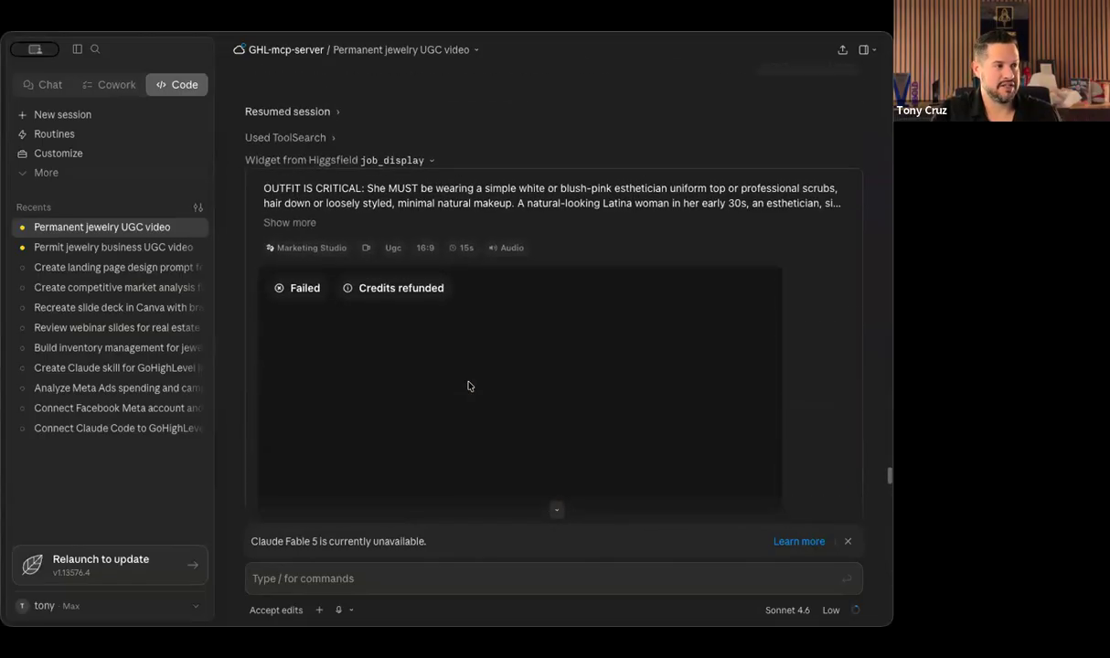
pyautogui.scroll(10, 467, 386)
pyautogui.scroll(-15, 467, 385)
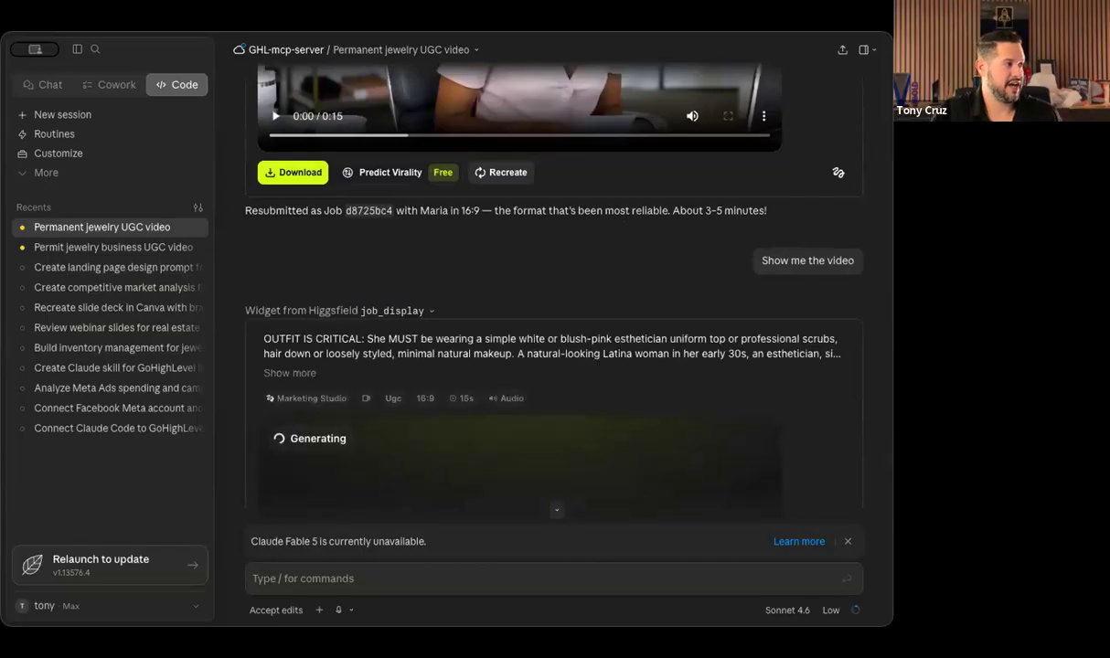
pyautogui.scroll(10, 428, 293)
pyautogui.scroll(15, 428, 293)
pyautogui.scroll(10, 428, 293)
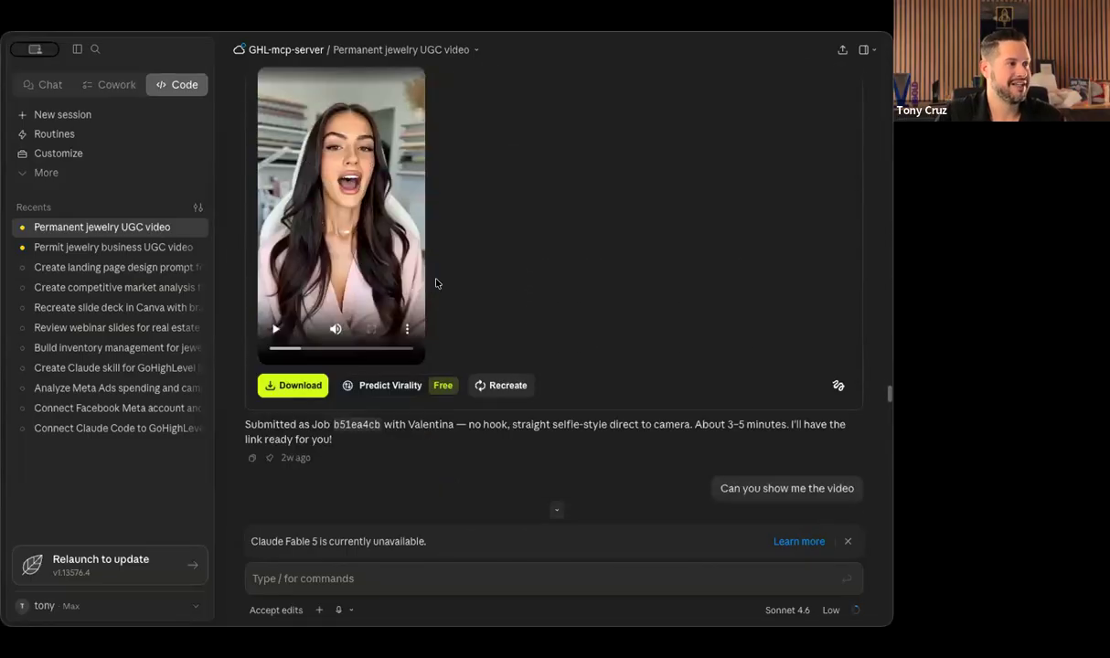
pyautogui.click(274, 331)
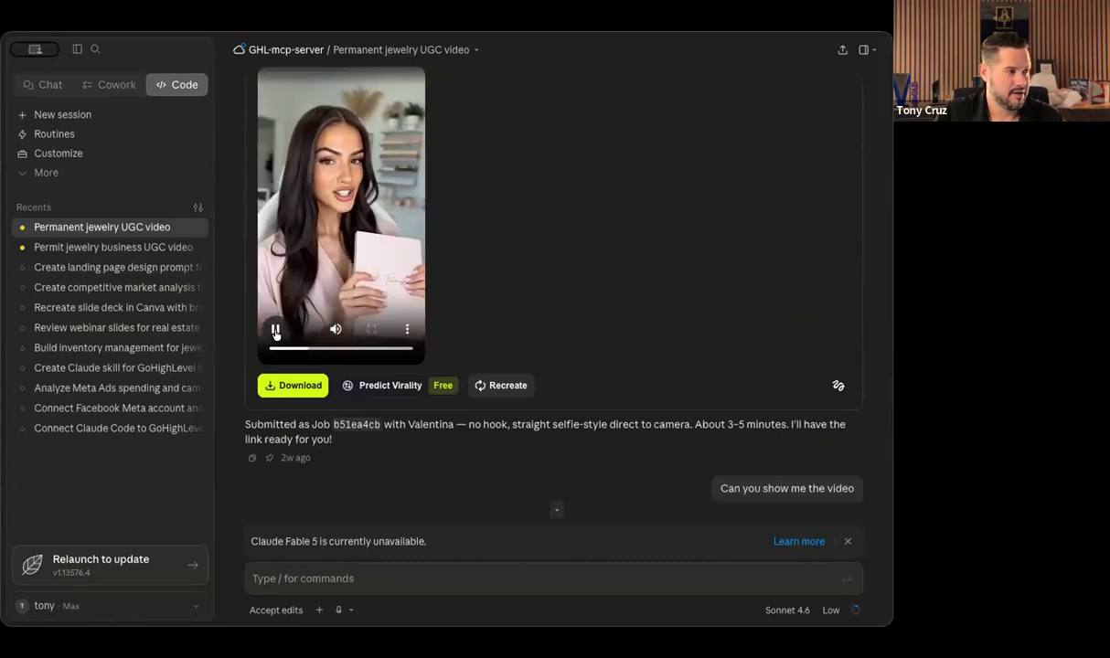
pyautogui.click(275, 330)
# Go back to the original request for the Beauty Biz Pro esthetician UGC video and read its prompt.
pyautogui.scroll(2, 375, 294)
pyautogui.scroll(15, 374, 295)
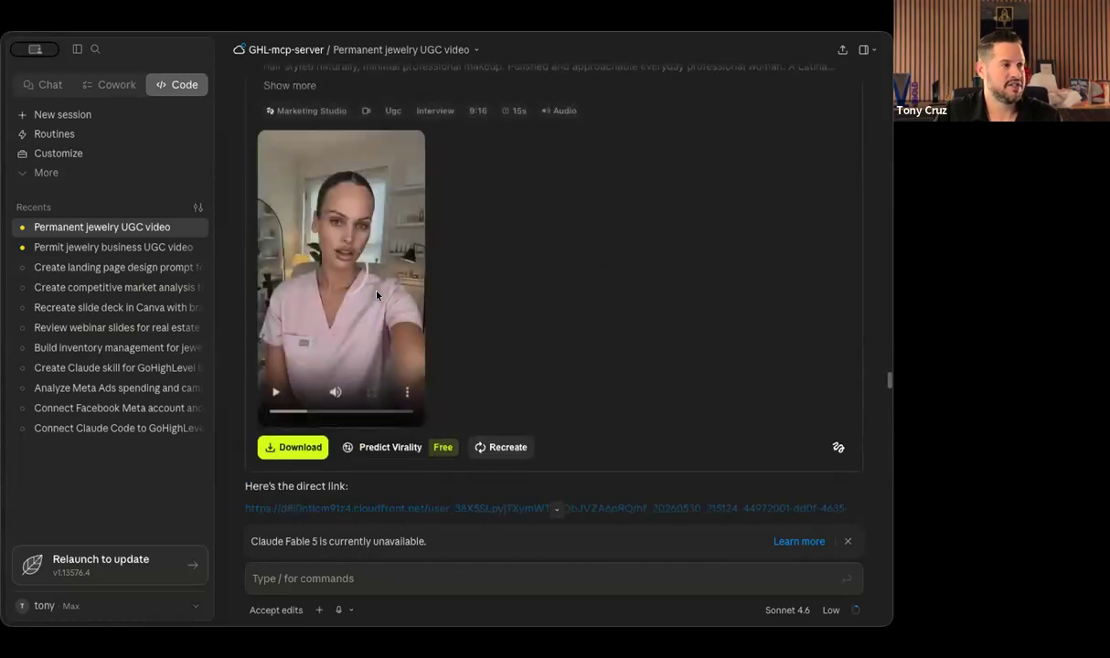
pyautogui.scroll(10, 375, 295)
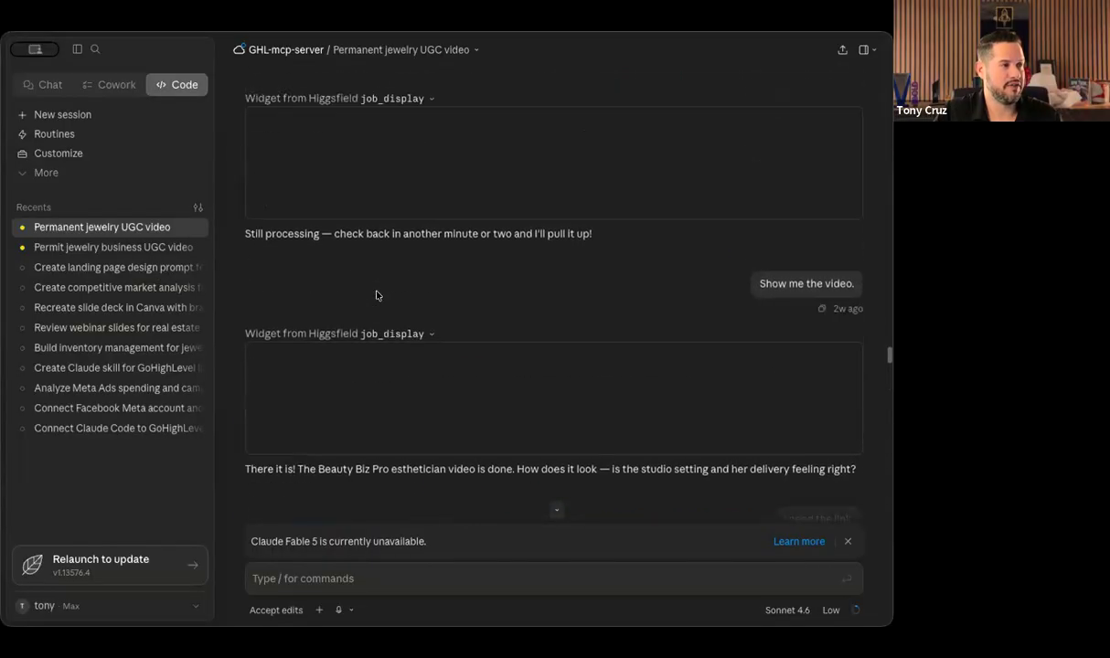
pyautogui.scroll(10, 376, 296)
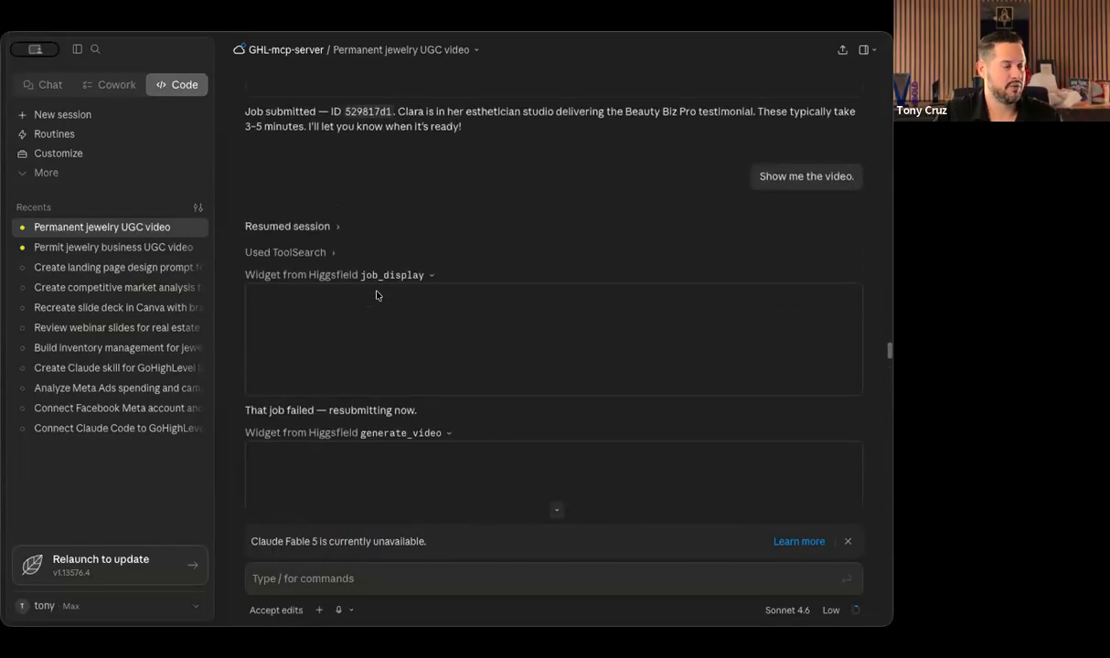
pyautogui.scroll(2, 376, 295)
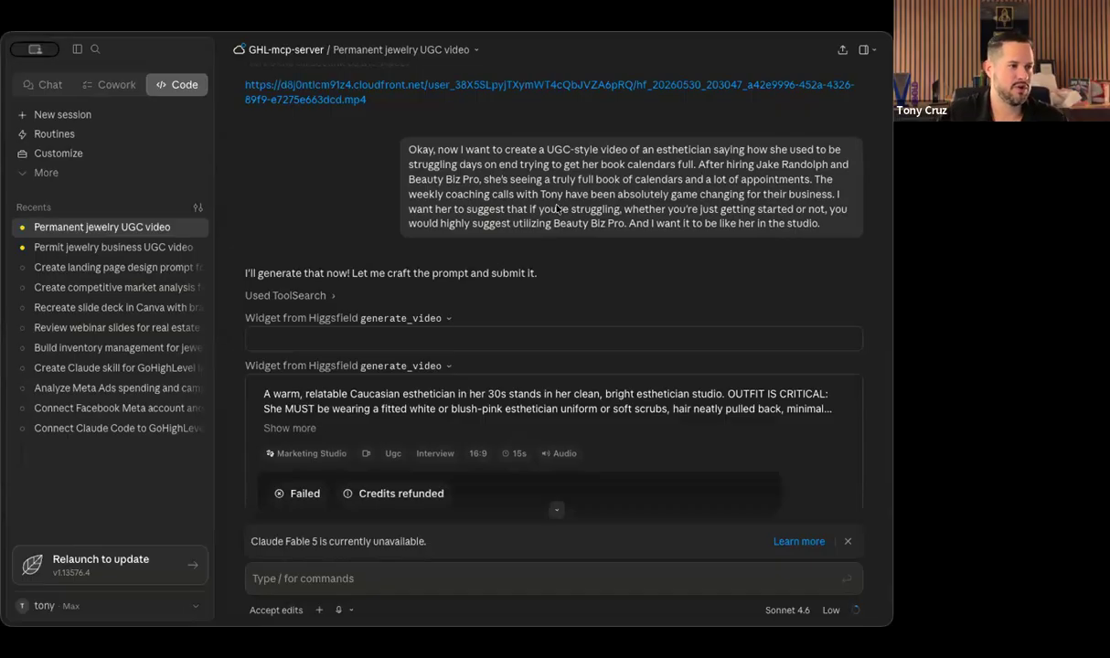
# Find the soccer mom video at the outdoor permanent jewelry booth, play part of it and pause it.
pyautogui.scroll(7, 504, 242)
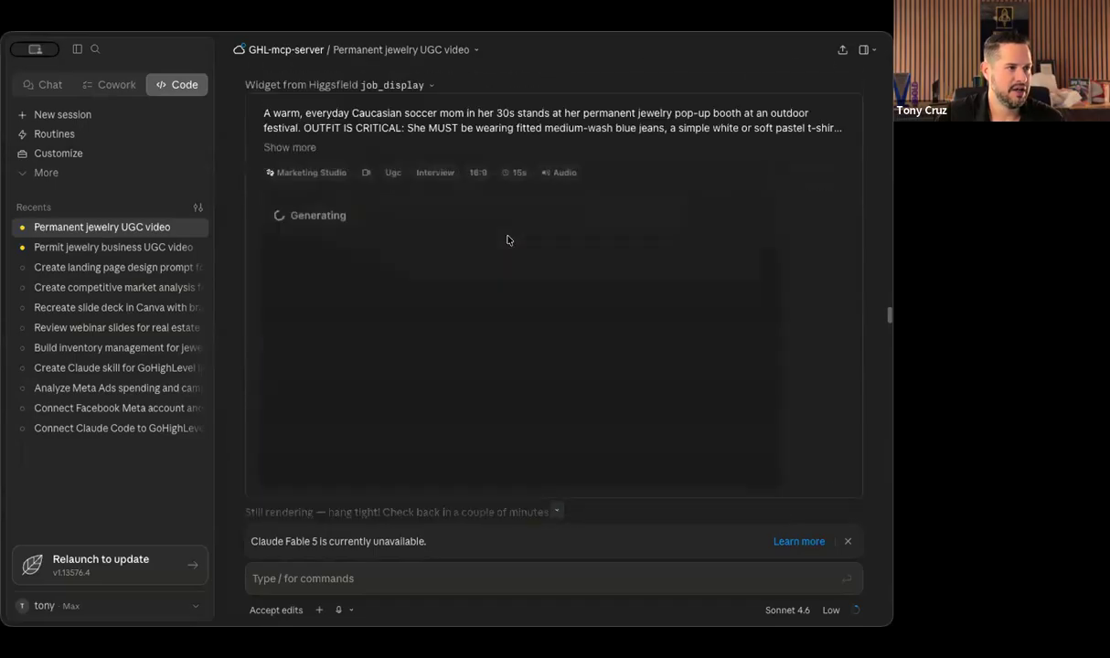
pyautogui.scroll(2, 509, 239)
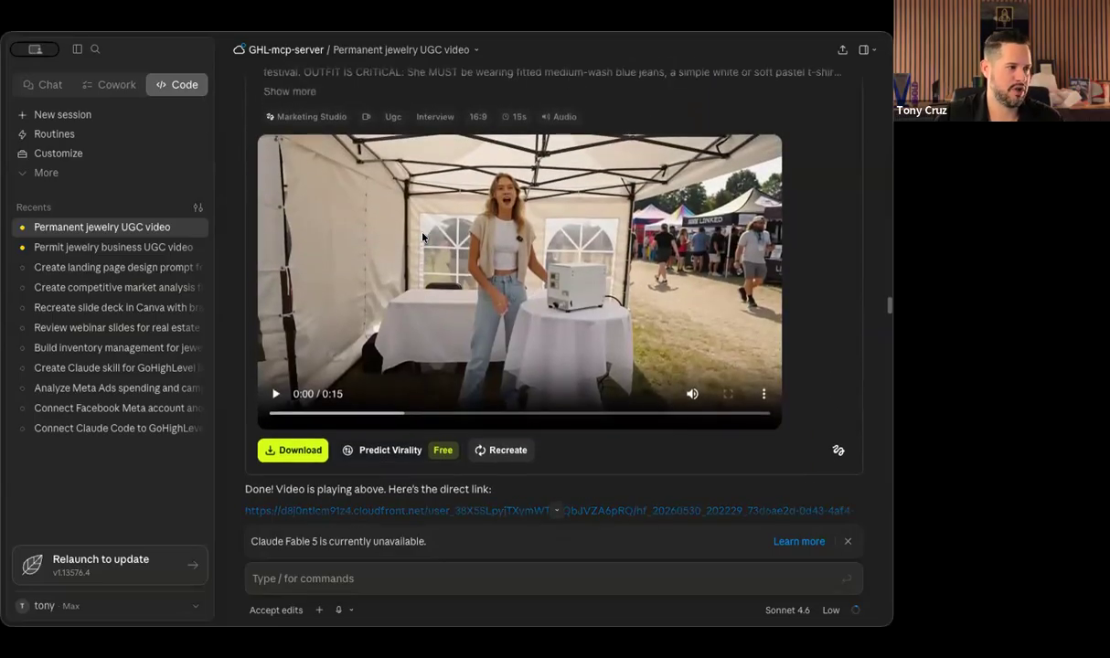
pyautogui.click(278, 394)
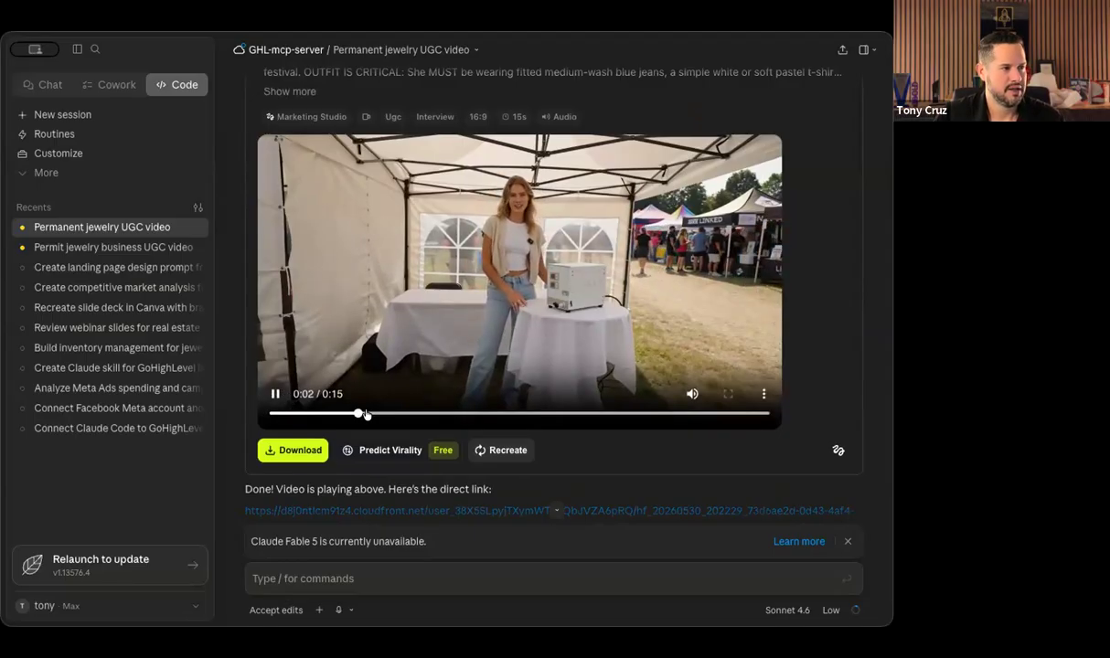
pyautogui.click(275, 396)
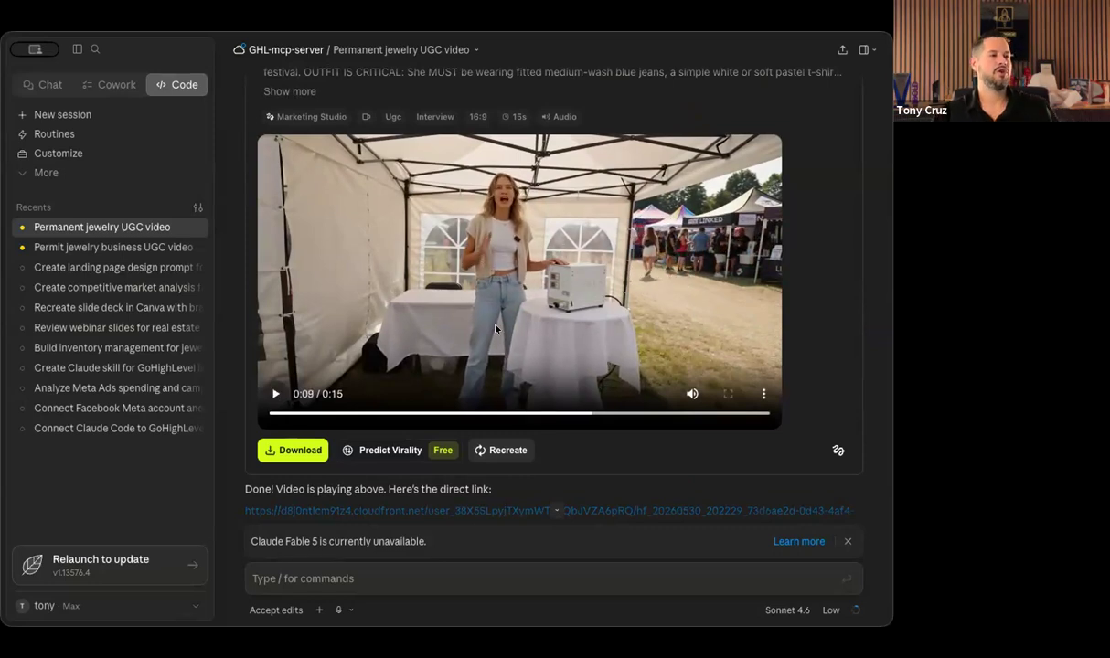
# Review the earlier soccer mom video generations and the feedback about the outfit and the Linked name.
pyautogui.scroll(10, 496, 329)
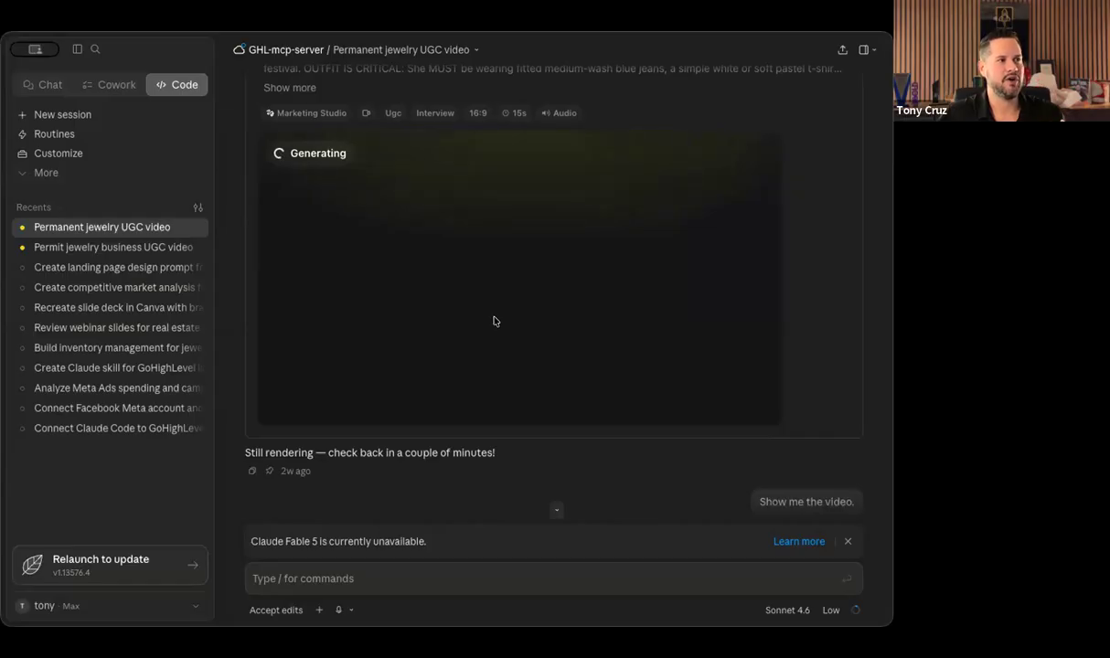
pyautogui.scroll(3, 430, 321)
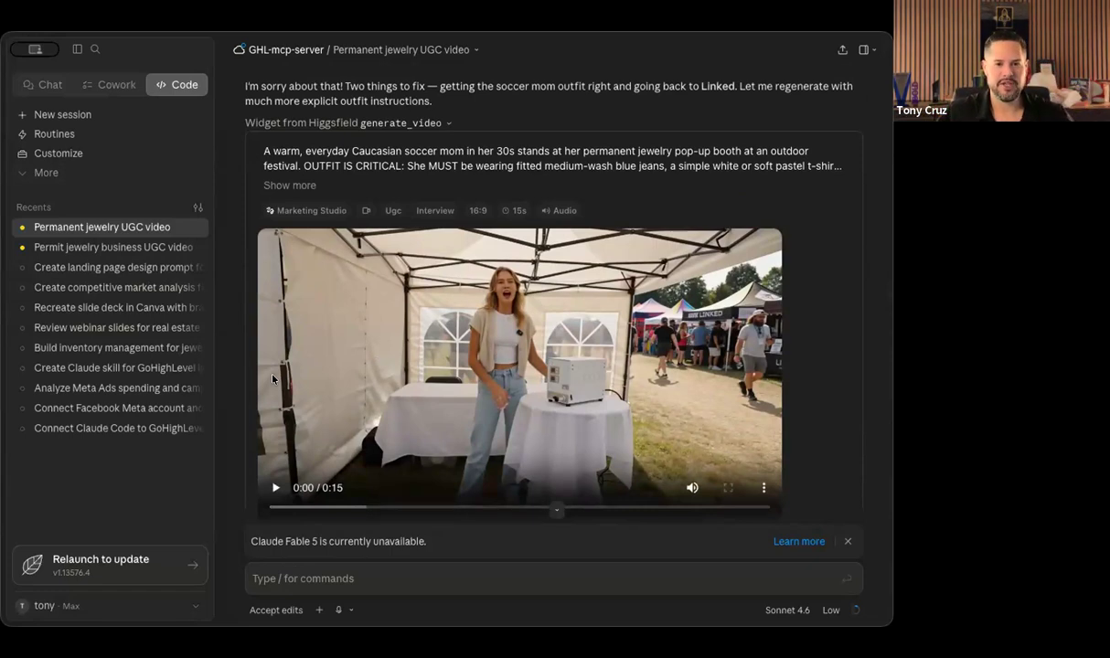
pyautogui.scroll(10, 498, 387)
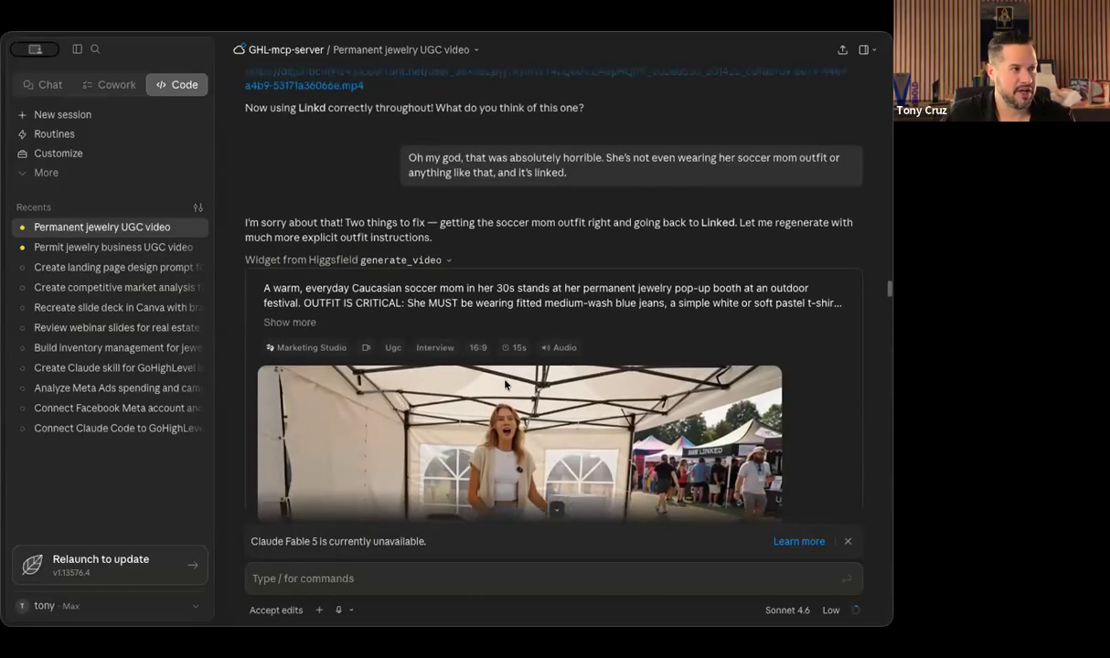
pyautogui.scroll(-5, 507, 385)
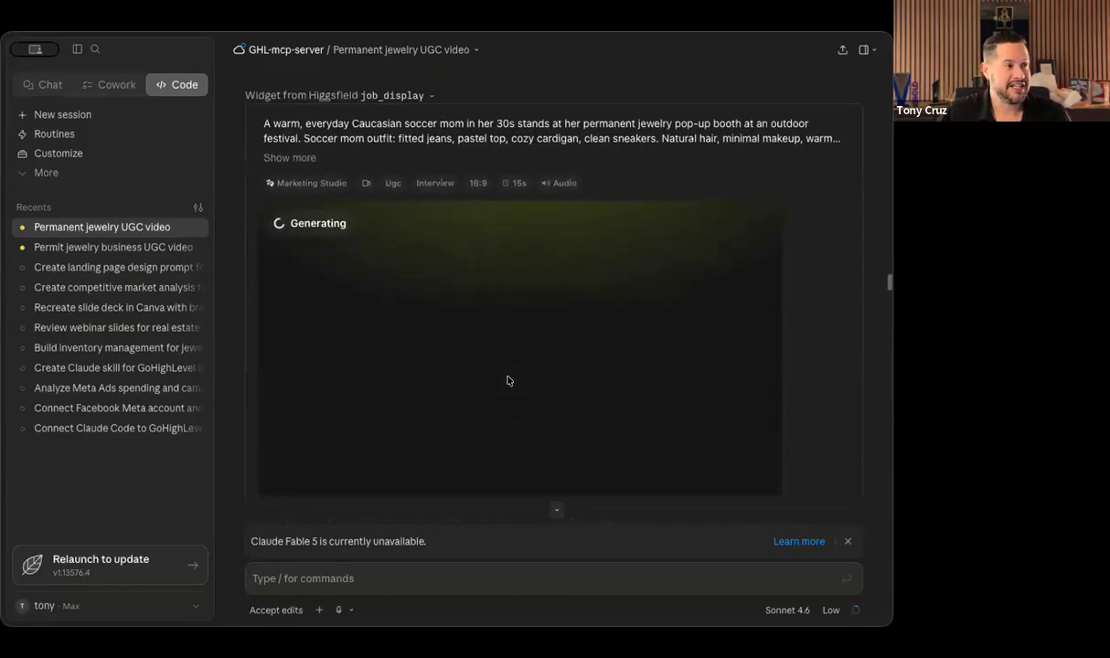
# Review the earlier soccer mom video generations, including the Linkd name correction and the feedback about speech being too fast.
pyautogui.scroll(-5, 508, 290)
pyautogui.scroll(8, 508, 290)
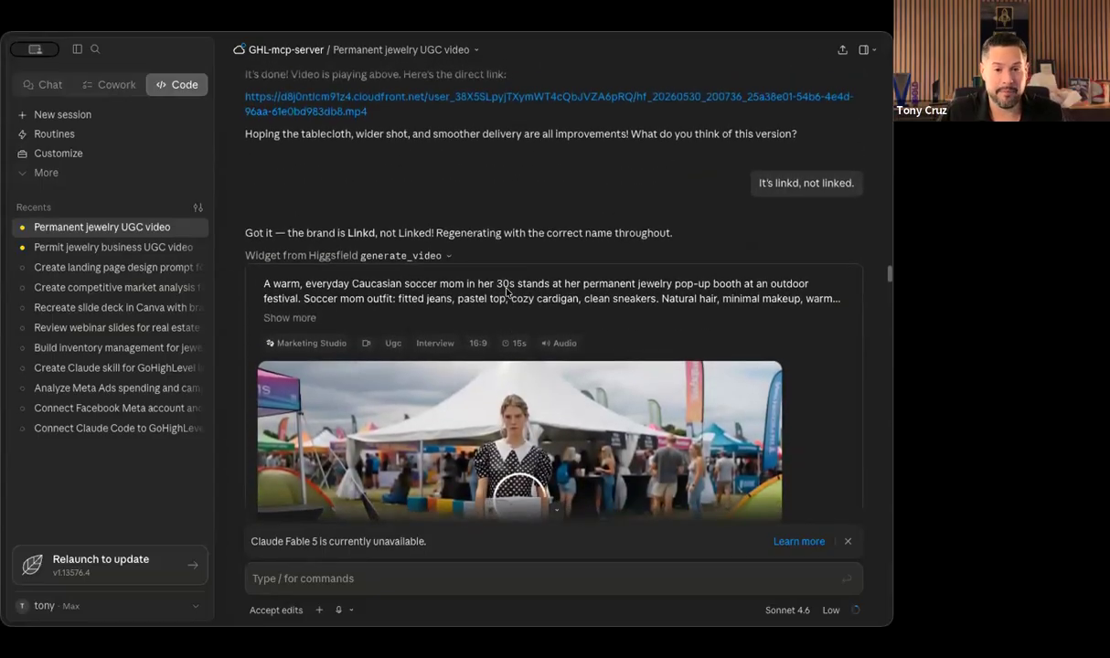
pyautogui.scroll(-5, 508, 293)
pyautogui.scroll(8, 509, 292)
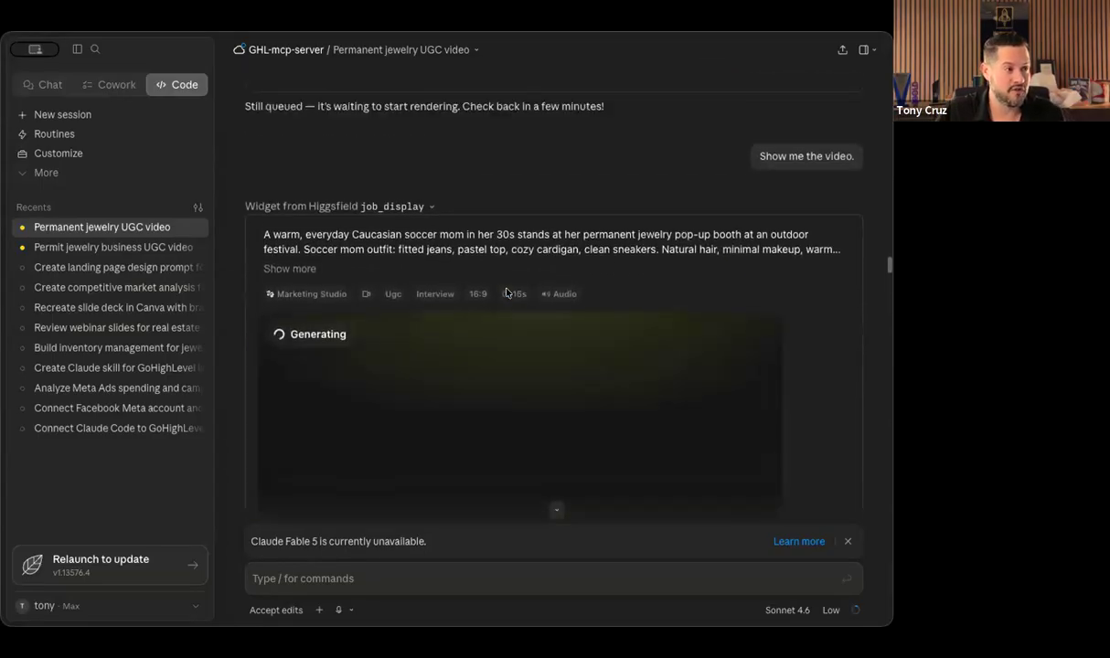
pyautogui.scroll(6, 594, 277)
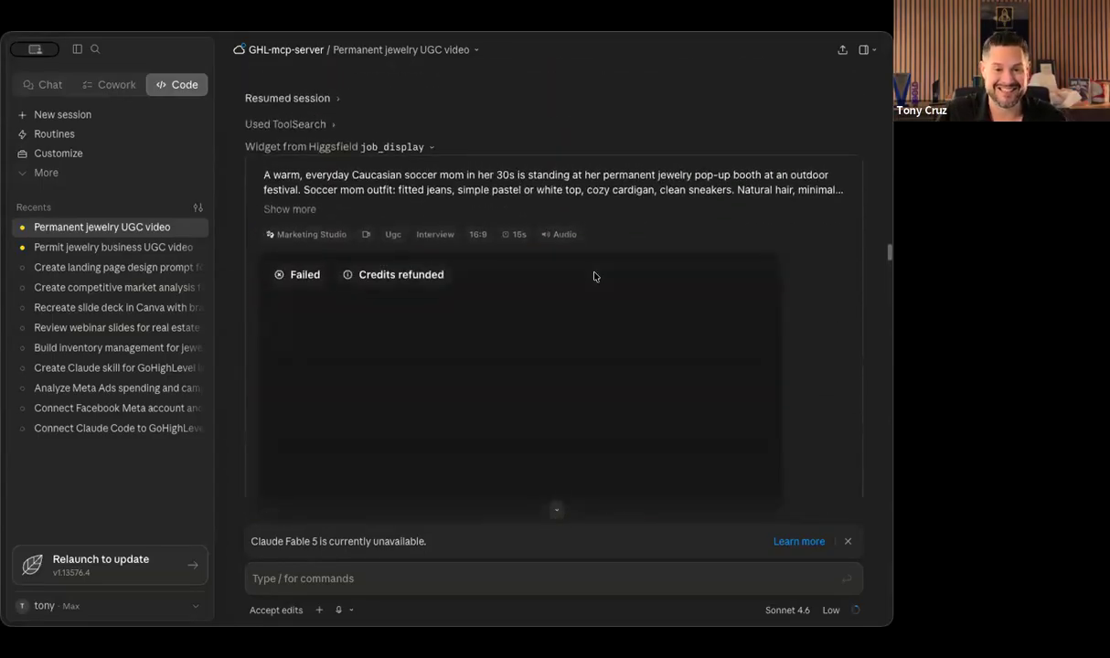
pyautogui.scroll(8, 594, 277)
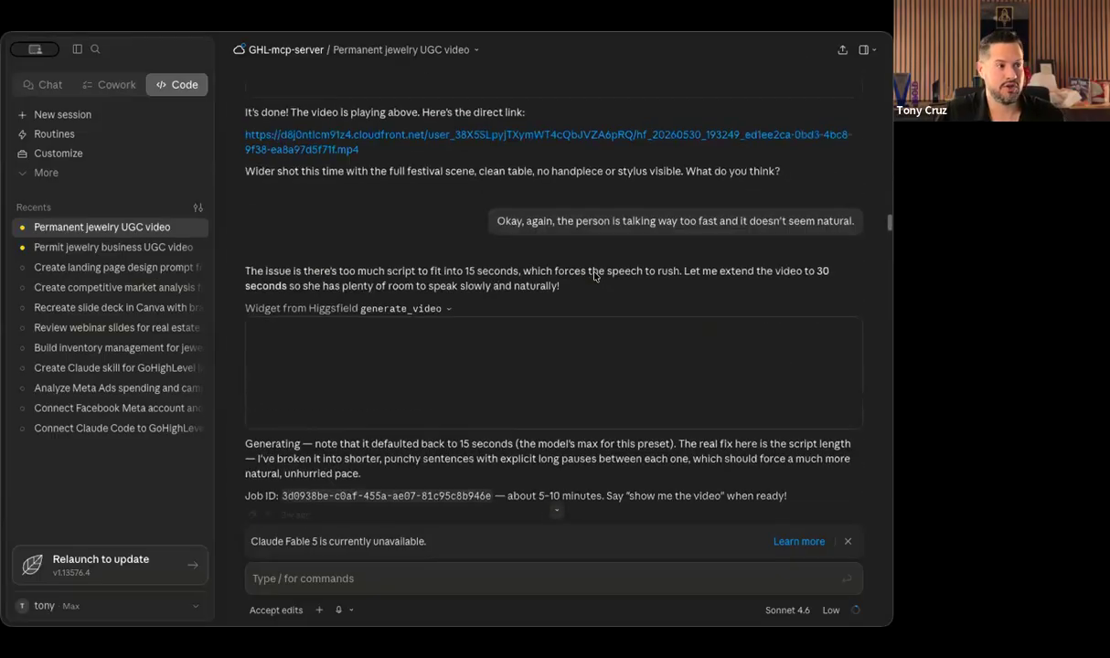
# Find the video of the woman in the beige cardigan behind the white booth table, play it briefly and pause it.
pyautogui.scroll(-2, 594, 276)
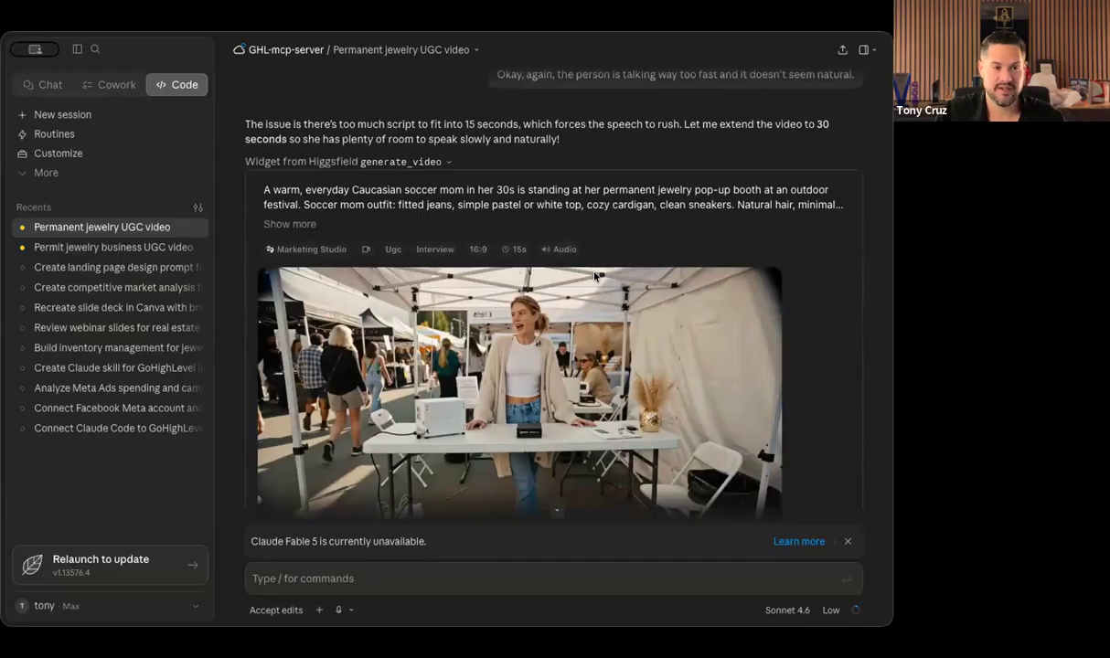
pyautogui.scroll(-3, 594, 276)
pyautogui.click(273, 397)
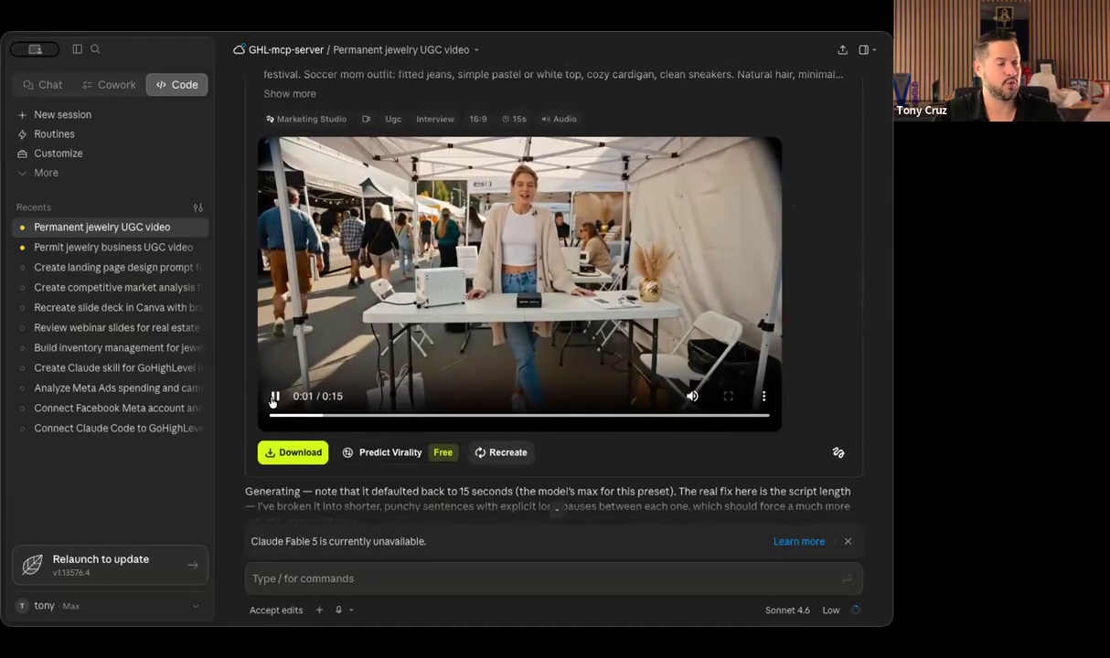
pyautogui.click(274, 397)
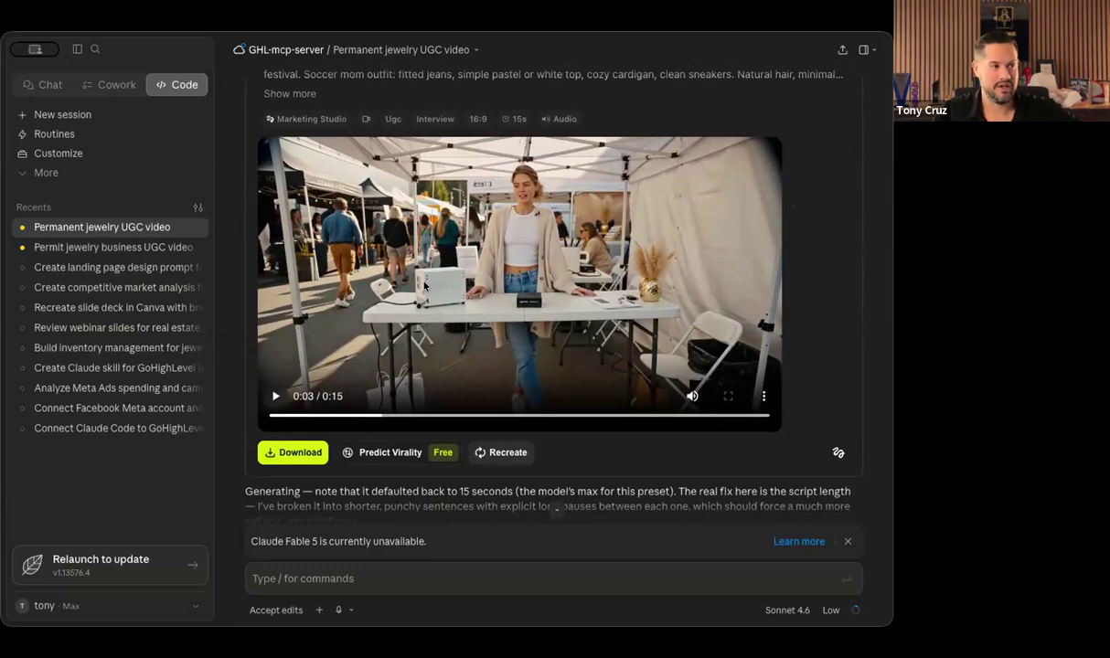
# Review the earlier booth video versions and the feedback about the machine's handpiece and the wider shot.
pyautogui.scroll(15, 423, 287)
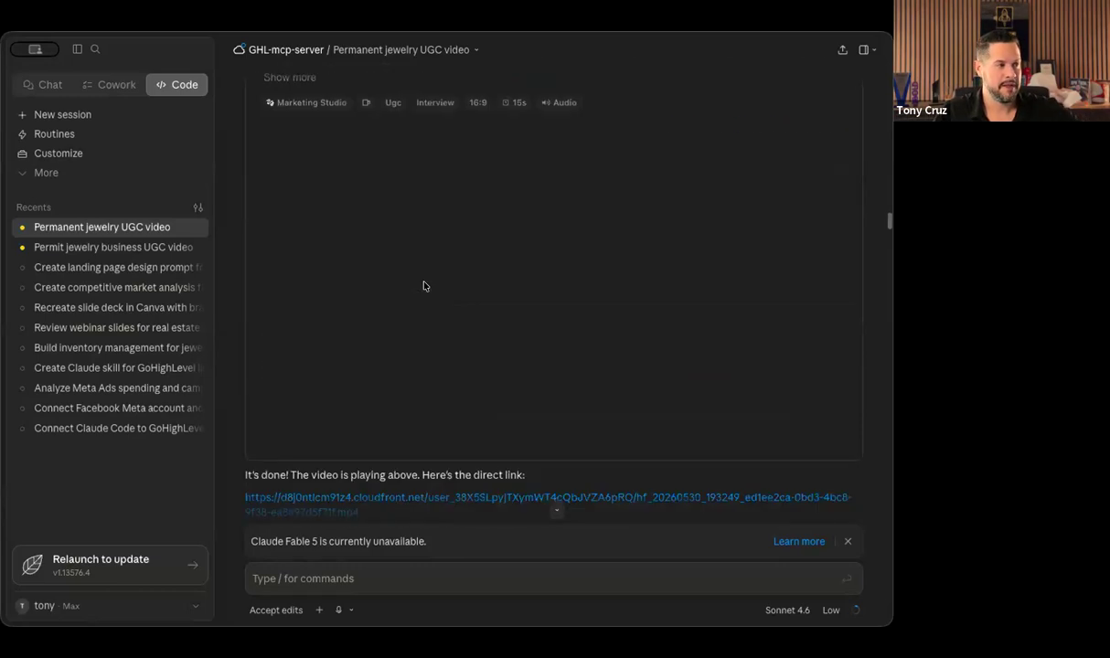
pyautogui.scroll(-2, 423, 286)
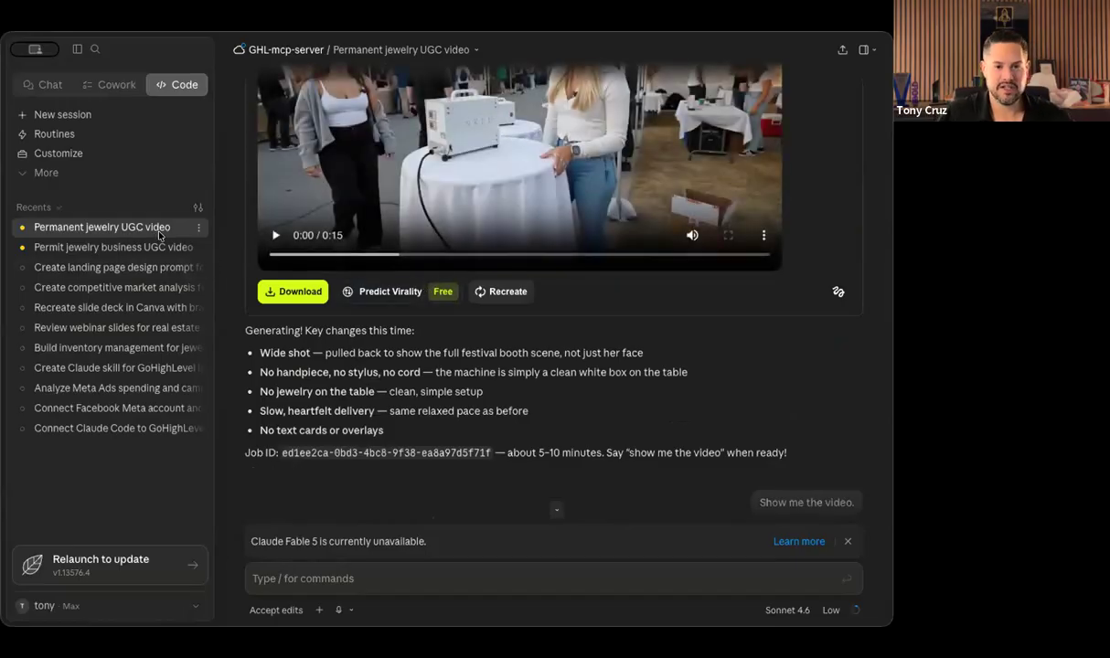
pyautogui.scroll(10, 247, 228)
pyautogui.scroll(6, 256, 231)
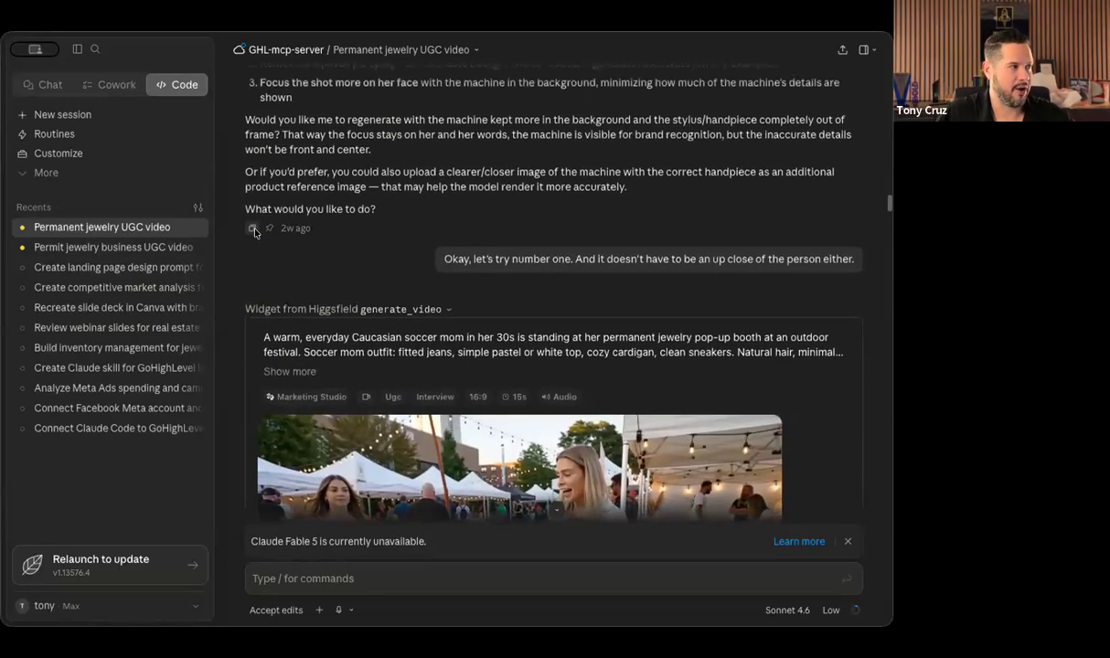
pyautogui.scroll(-15, 256, 231)
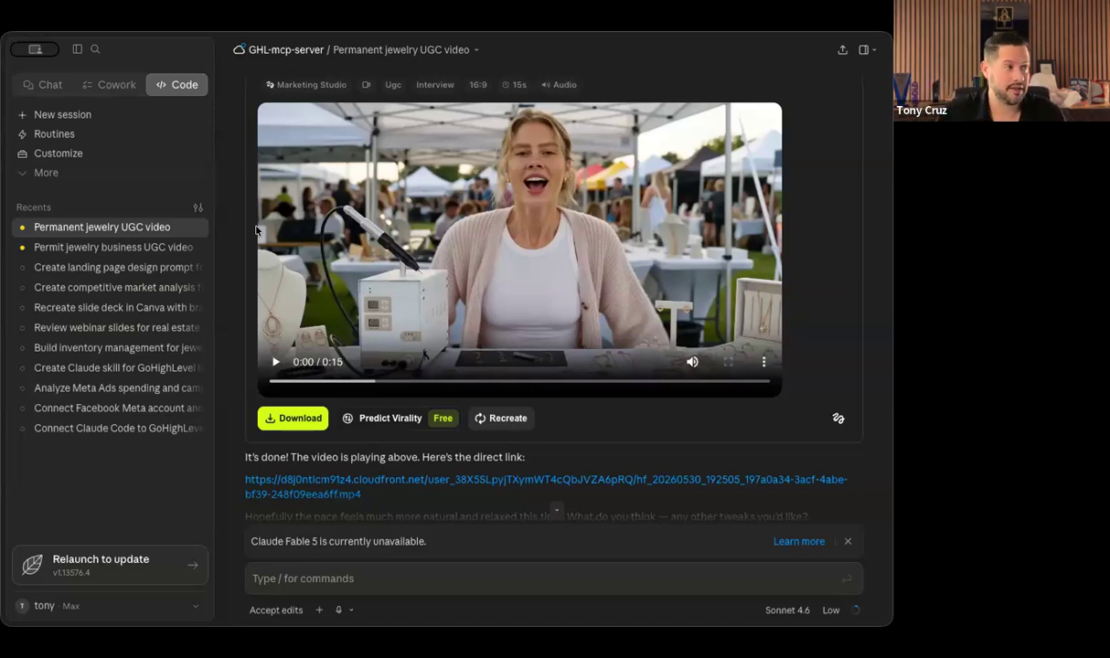
# Switch to Cowork, open the scheduled tasks and check the actions available for Slack monitor alerts.
pyautogui.click(134, 90)
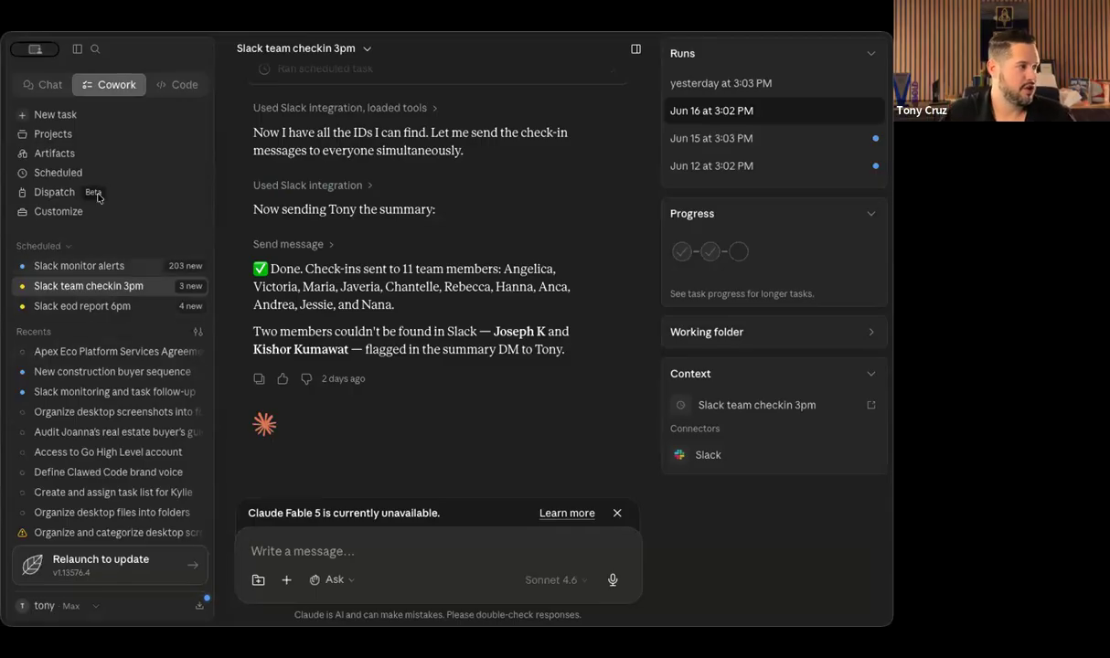
pyautogui.click(73, 170)
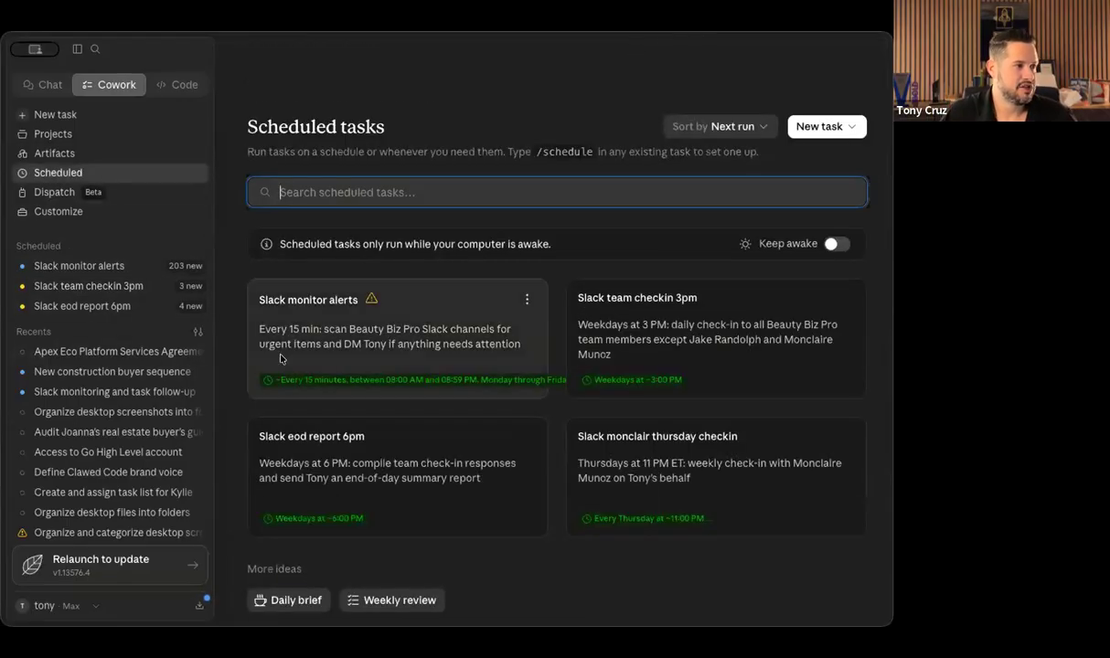
pyautogui.click(525, 300)
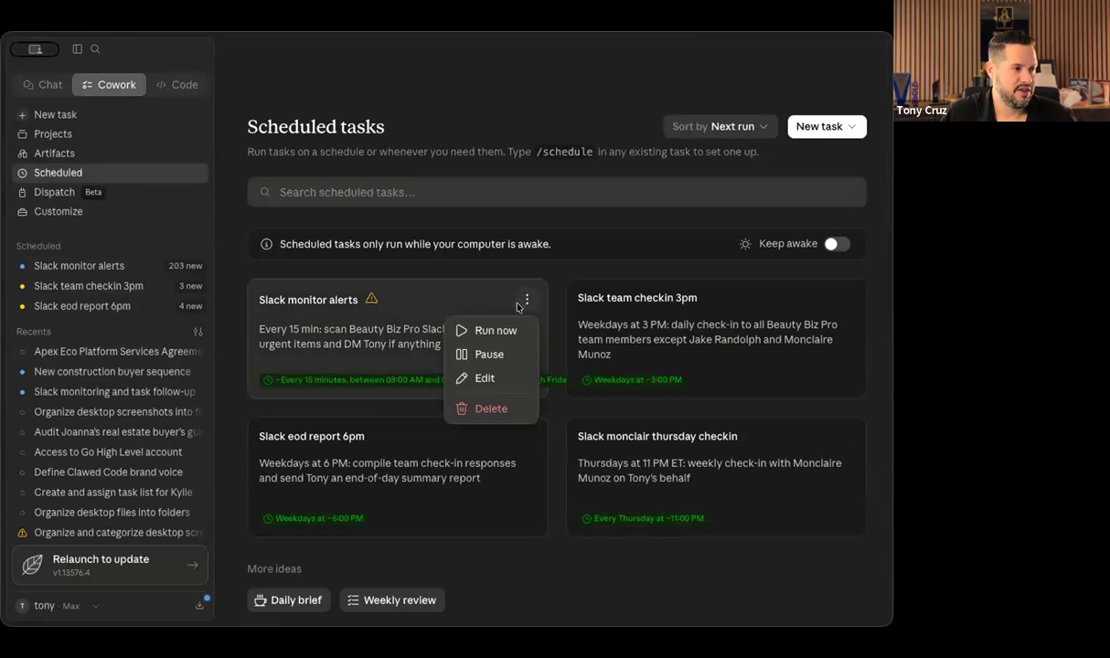
pyautogui.click(435, 305)
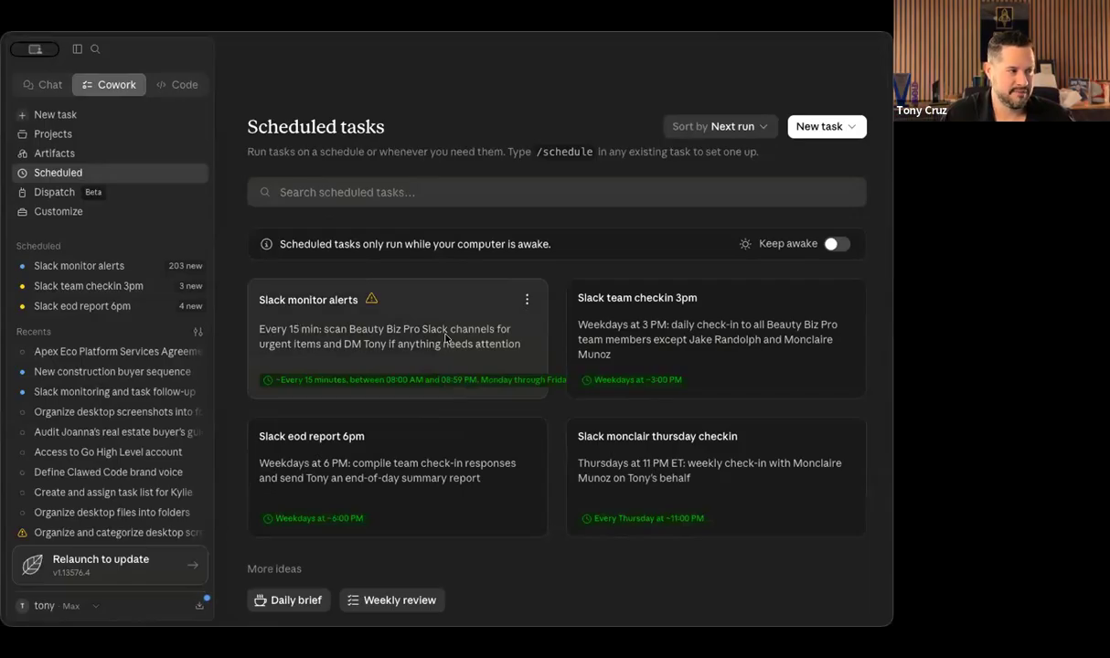
# Examine the scheduled Slack task cards and their run times, enlarging the window to the full screen height.
pyautogui.scroll(-1, 439, 338)
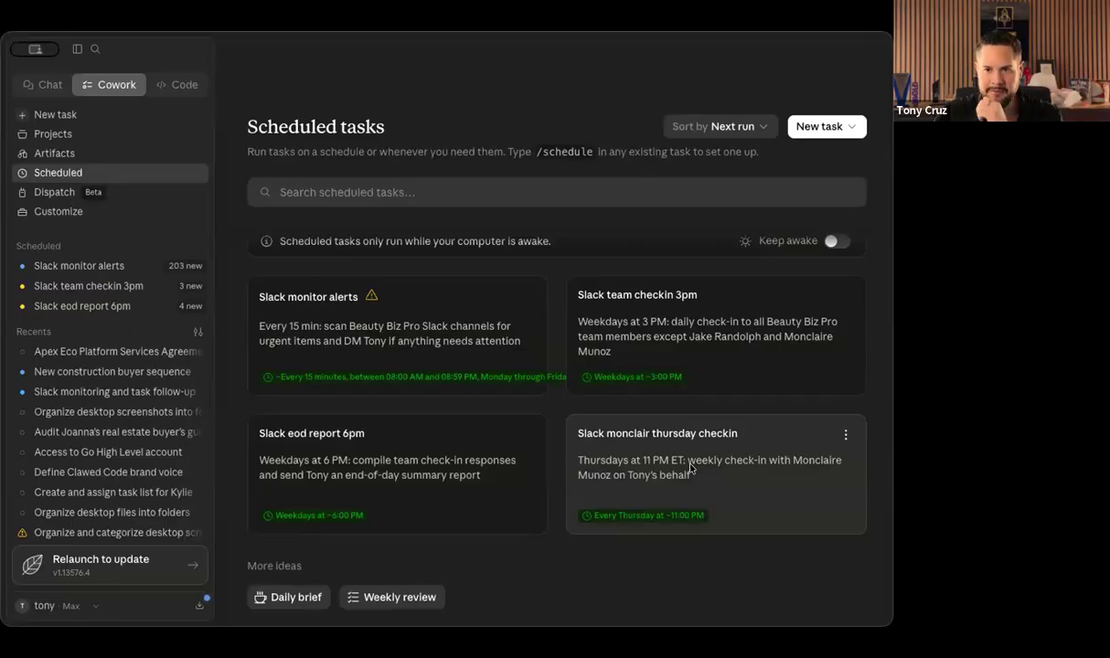
pyautogui.scroll(1, 691, 468)
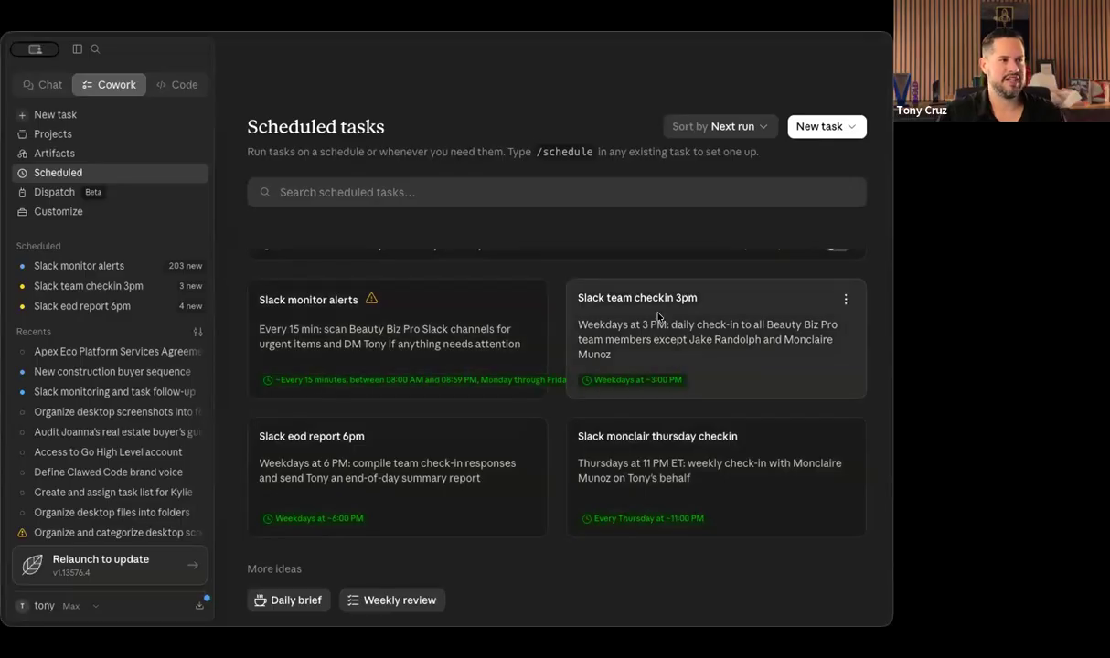
pyautogui.scroll(-1, 697, 357)
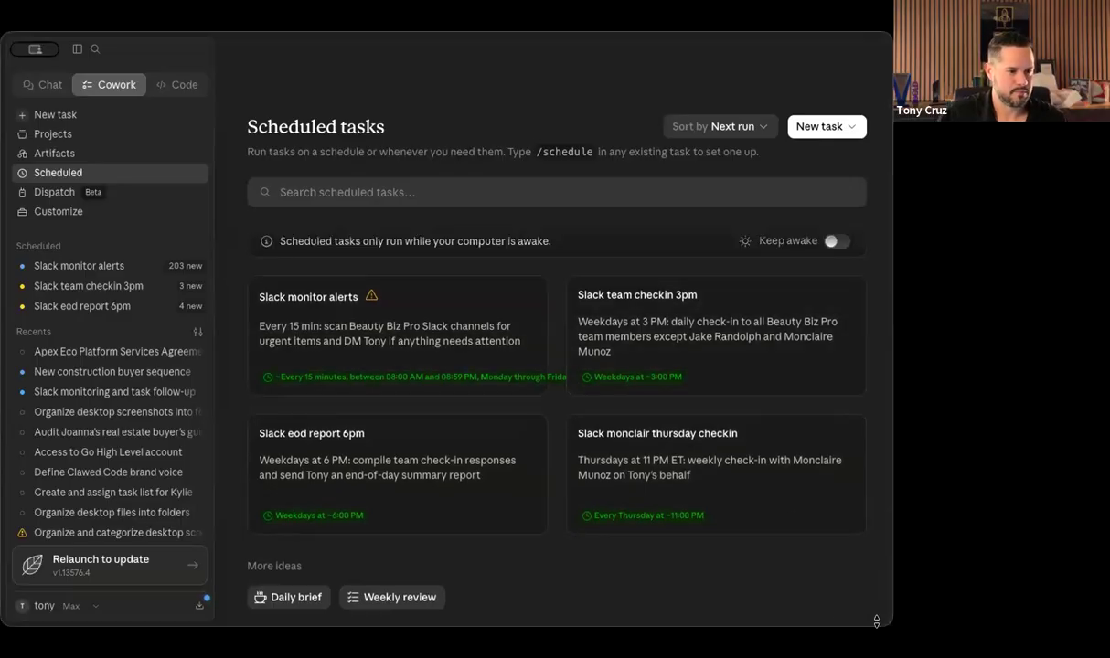
pyautogui.moveTo(885, 619); pyautogui.dragTo(891, 655)
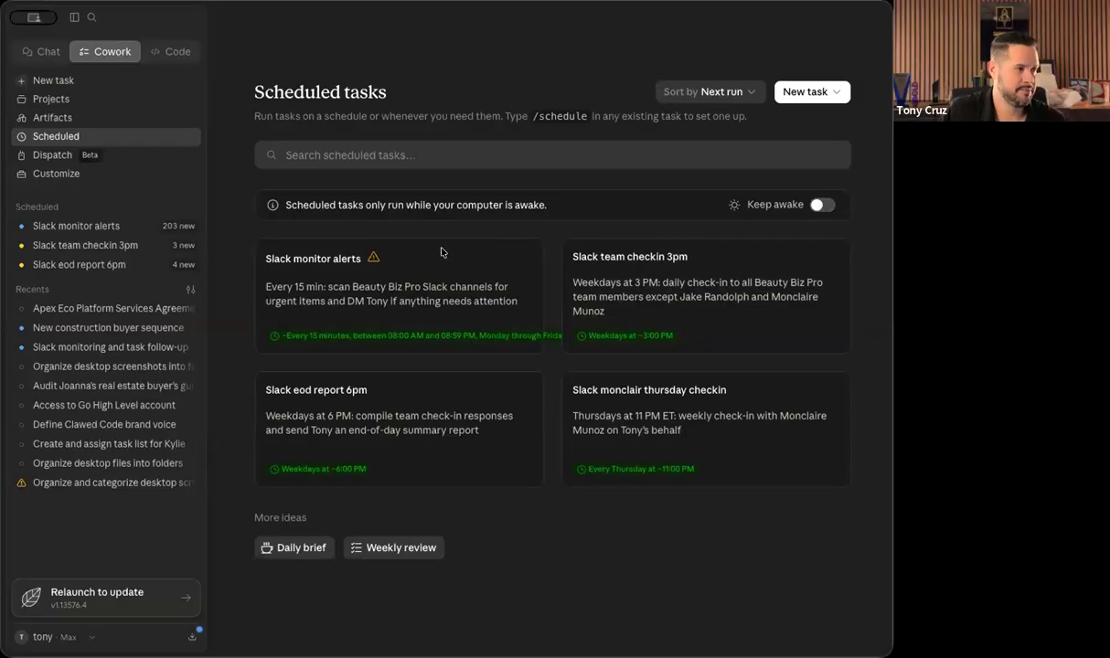
pyautogui.moveTo(534, 258)
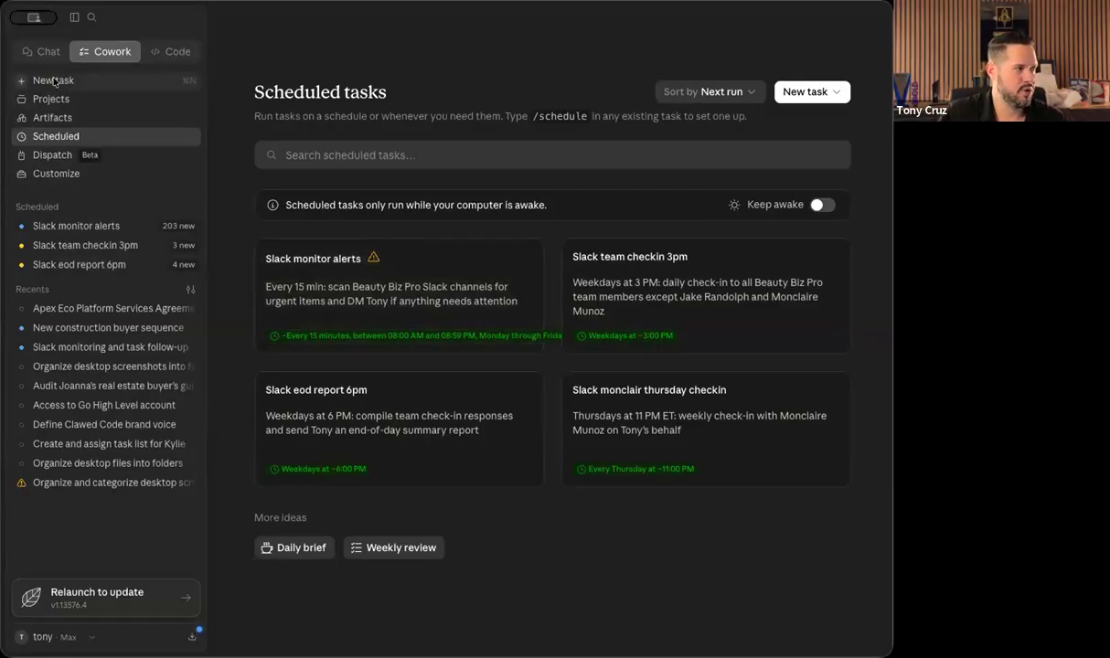
# From the Cowork start page, allow the pending Slack requests of Slack eod report 6pm and Slack team checkin 3pm for all scheduled runs.
pyautogui.click(92, 50)
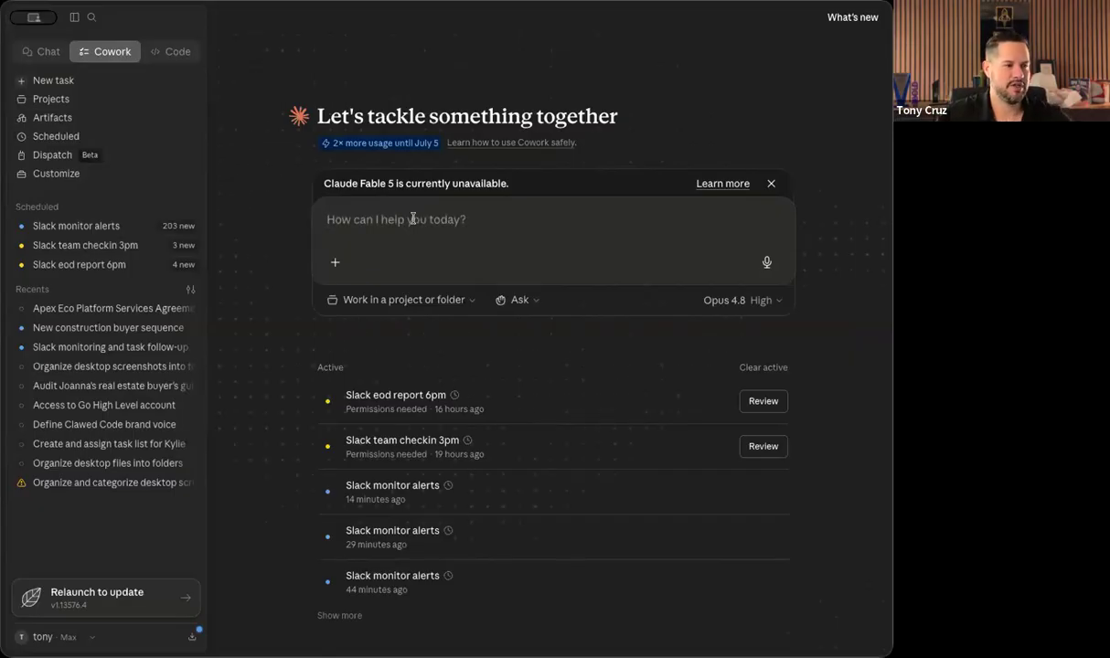
pyautogui.click(764, 402)
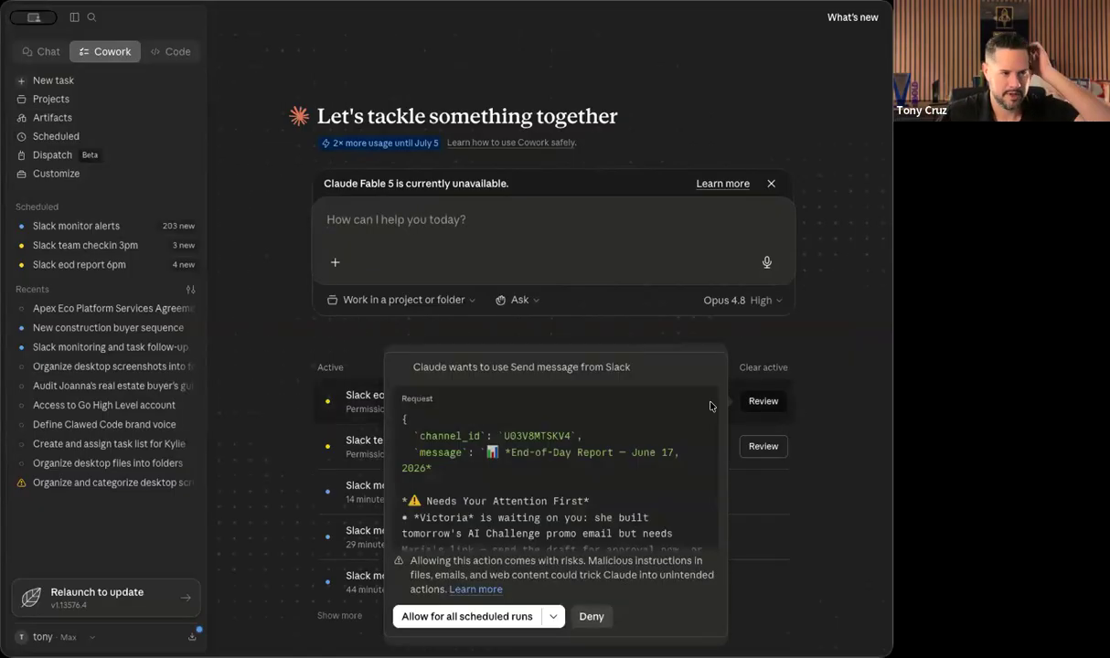
pyautogui.click(487, 592)
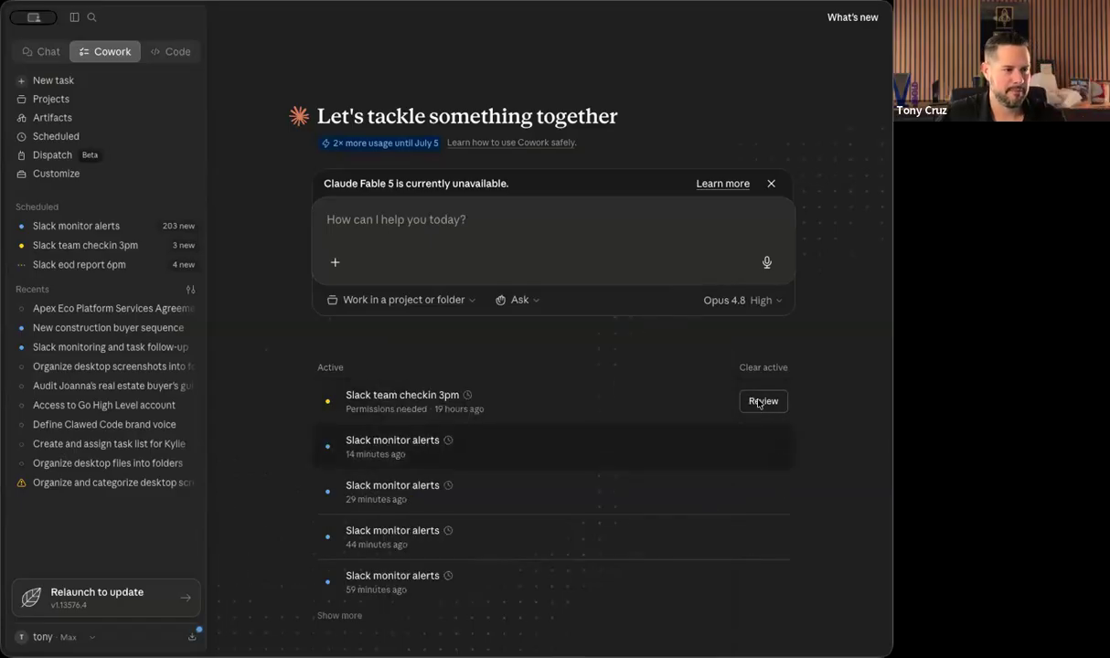
pyautogui.click(763, 401)
pyautogui.click(527, 618)
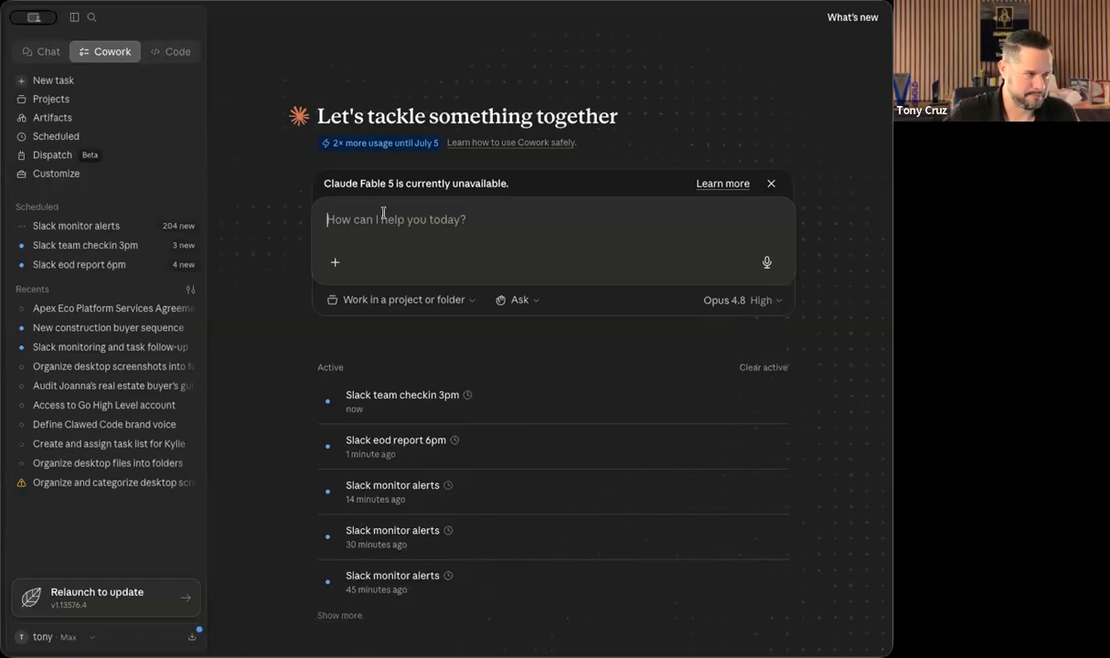
# Ask Claude for a skill that creates and posts Southwest Florida real estate content covering South Tampa community, events, housing market and tips, plus powerful post ideas.
pyautogui.write("Hey Claude, I really would love to create an agent that creates social media posts for me but then posts them. Could you help me create this skill? I'm a real estate agent in Southwest Florida, so I love posting stuff about my local community, South Tampa, that area, the local things that are happening, maybe some upcoming events. Also talk about the housing situation in my area: what's selling, what's not selling, giving several tips and things like that. What are some really powerful posts that I can be posting?")
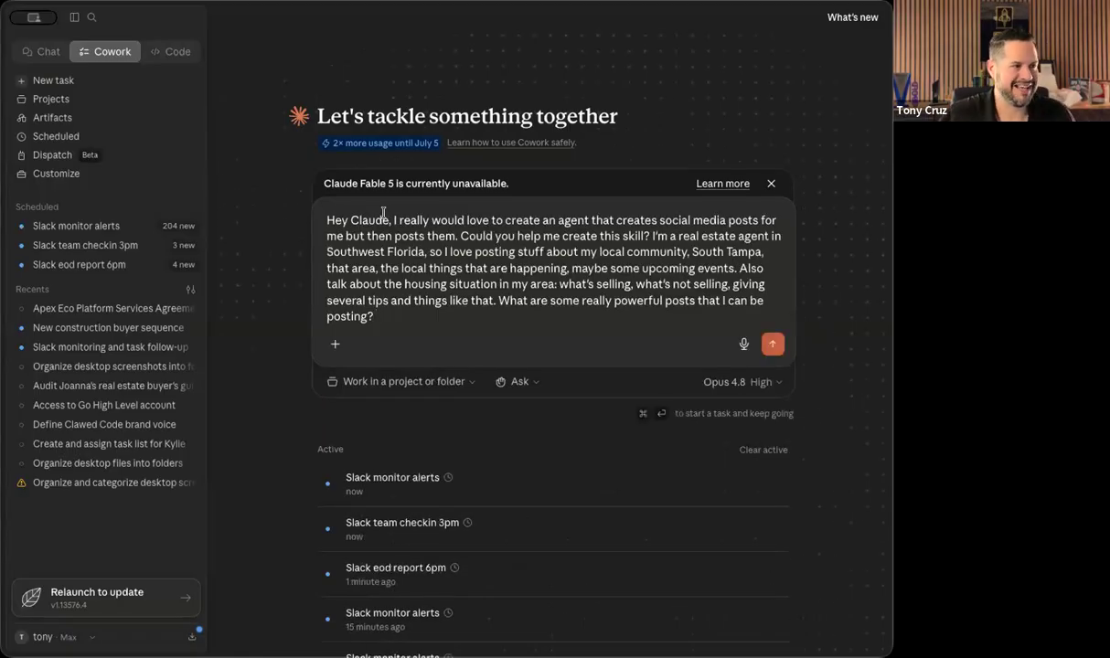
pyautogui.press('Return')
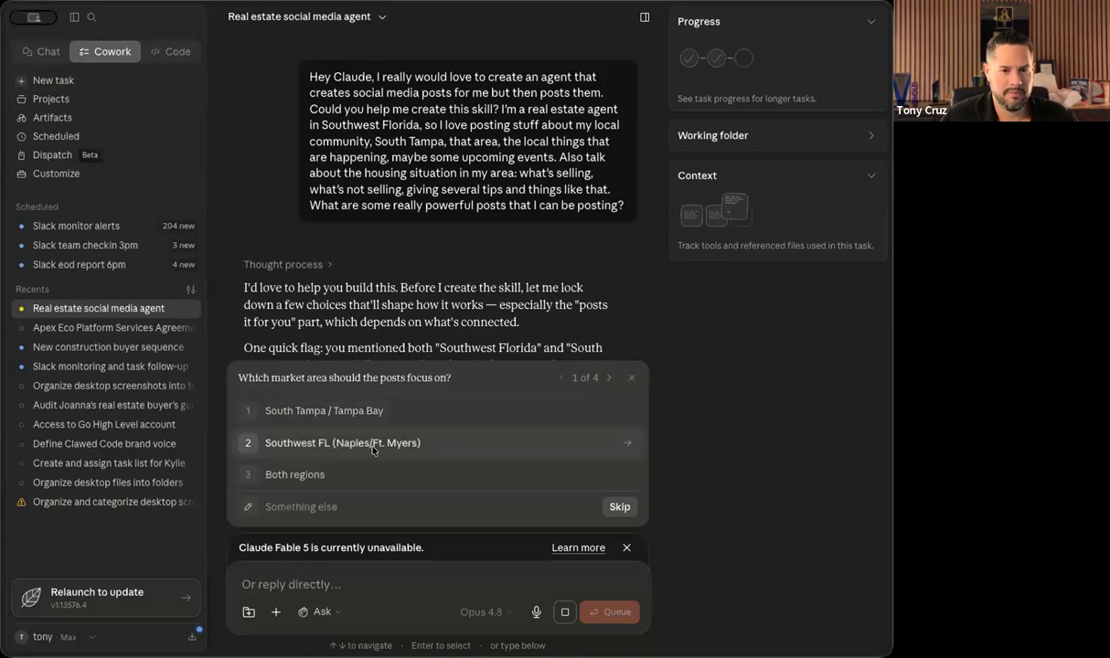
# Answer the setup questions with Southwest FL (Naples/Ft. Myers), Facebook and Instagram, Draft for my approval, and "Three times a day.".
pyautogui.click(337, 443)
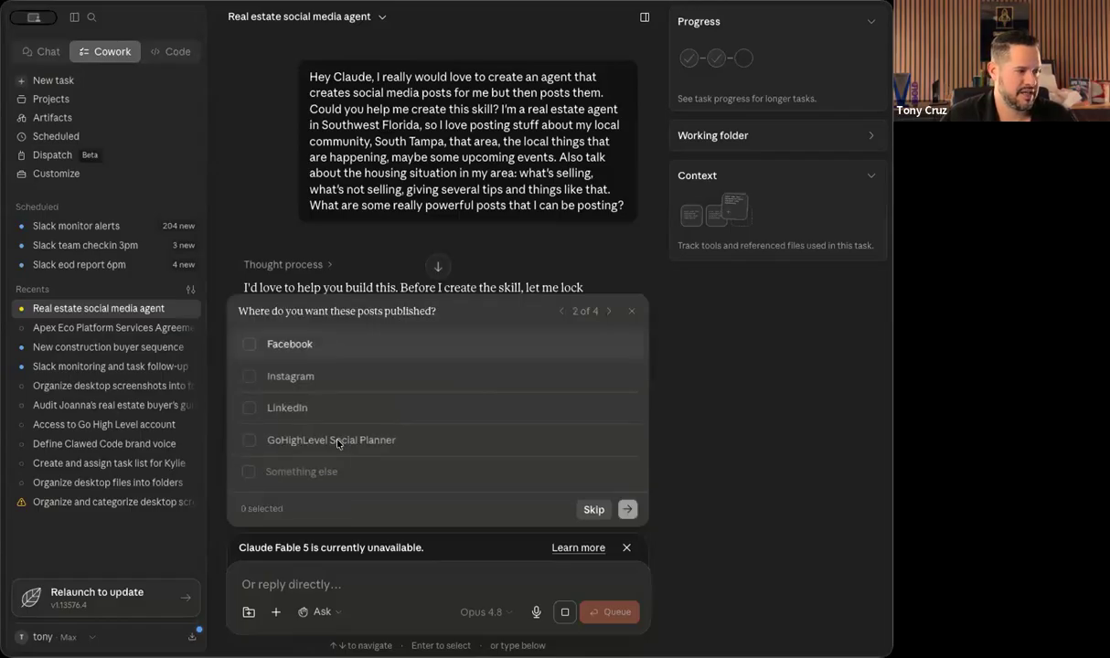
pyautogui.click(247, 348)
pyautogui.click(246, 377)
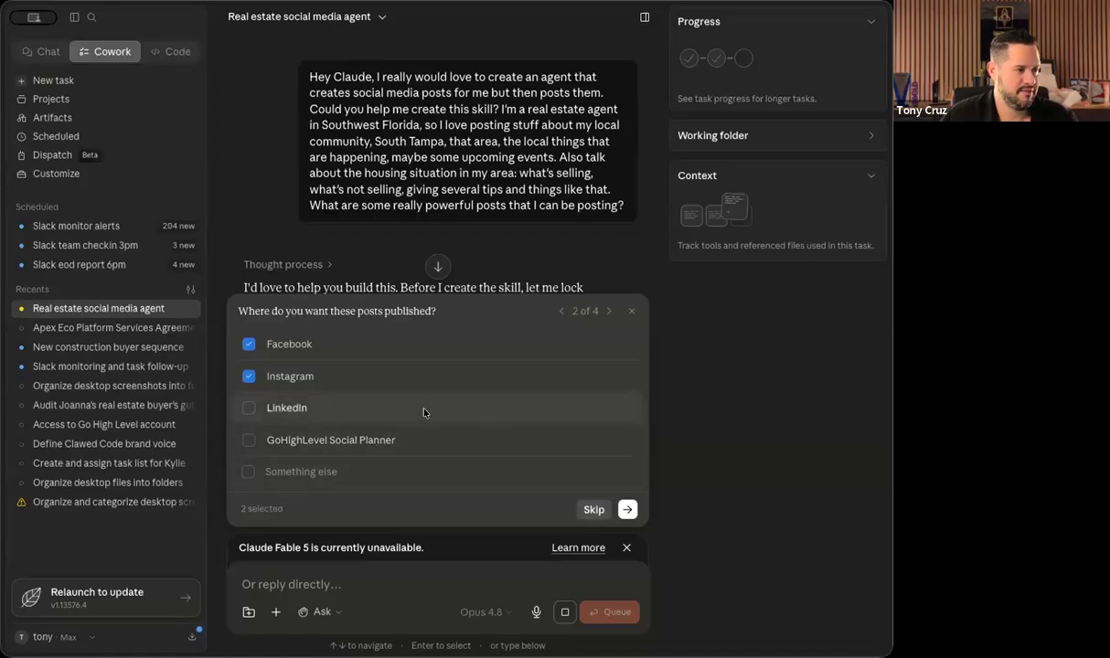
pyautogui.click(627, 509)
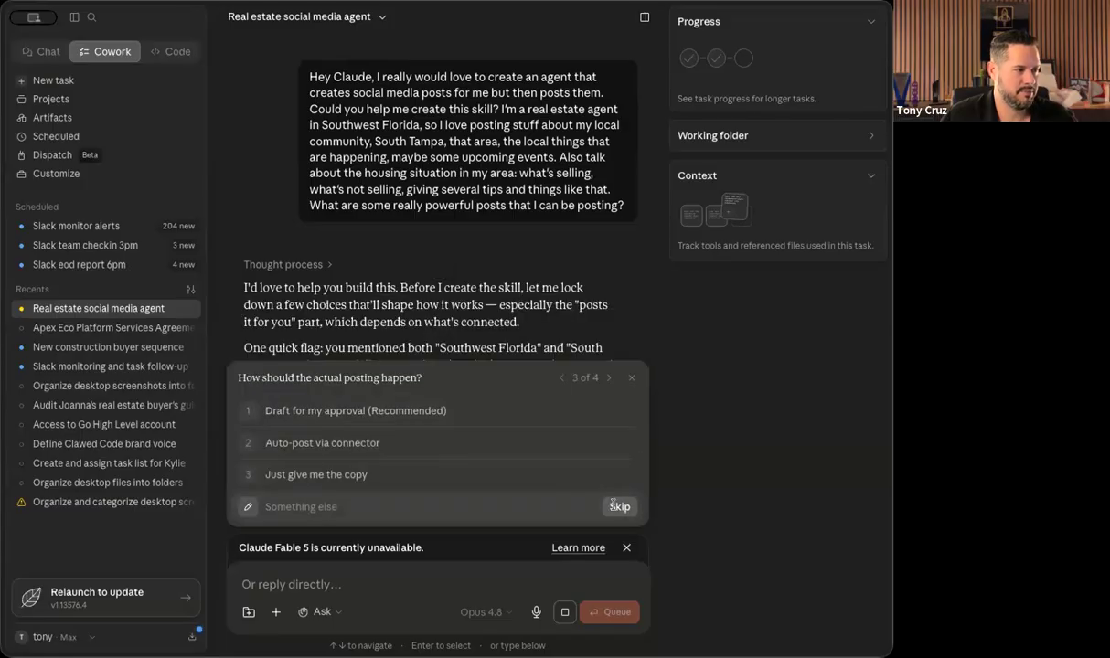
pyautogui.click(317, 411)
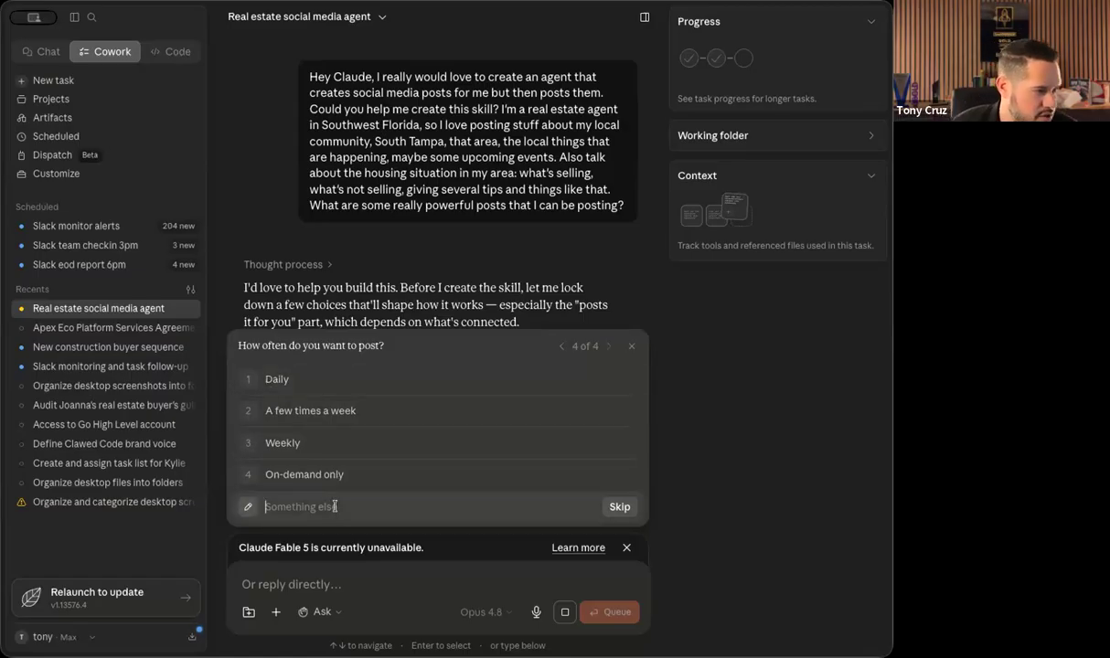
pyautogui.write('Three times a day.')
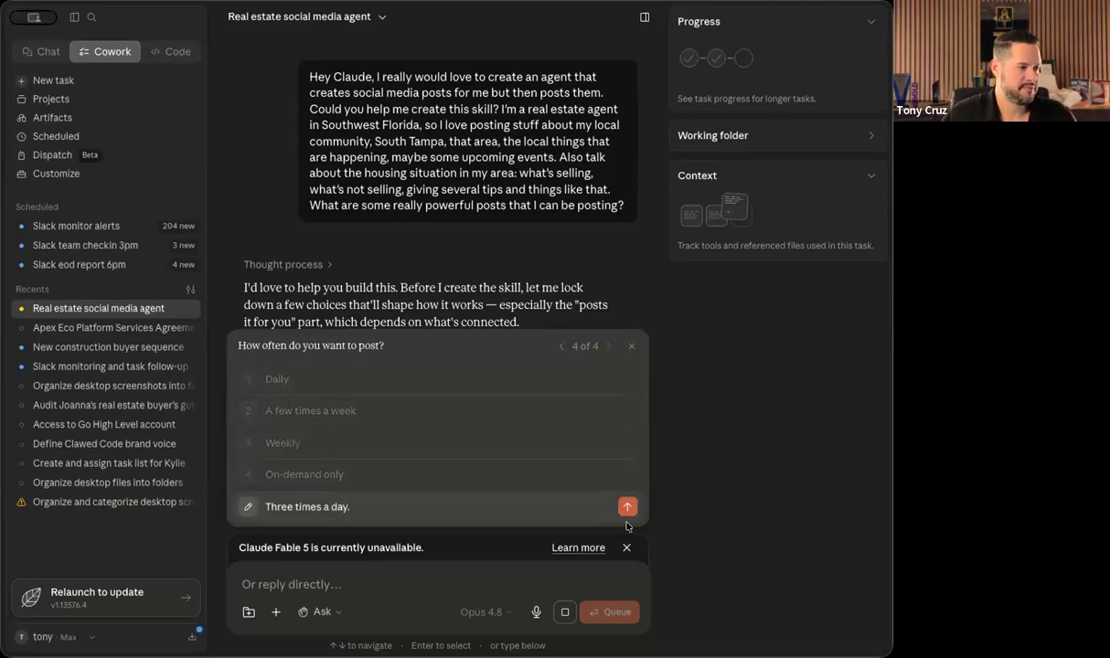
pyautogui.press('Return')
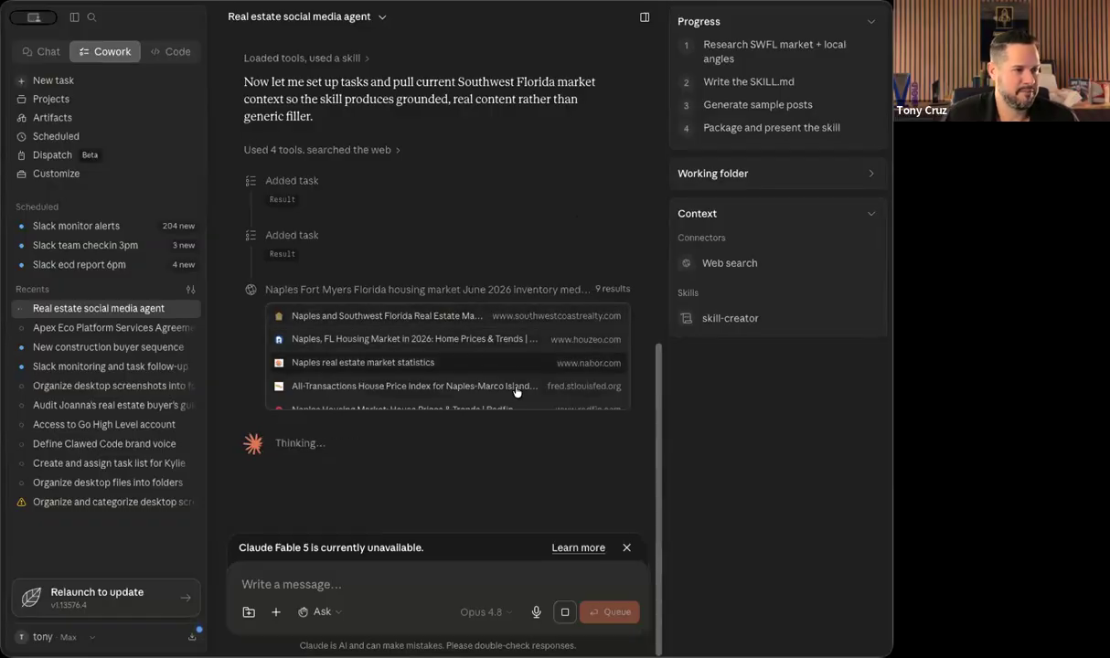
# Attach the Apex Agent branding kit image and write that all posts should utilize the logo and branding kit and "stay in uniform sync.".
pyautogui.scroll(-2, 464, 371)
pyautogui.scroll(-3, 464, 371)
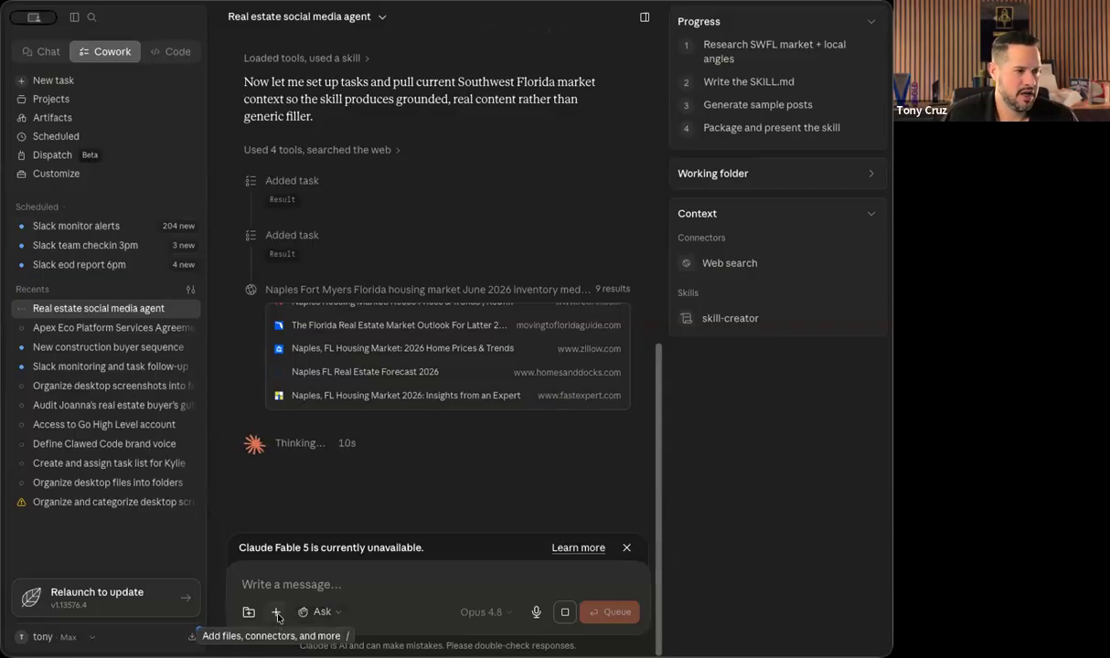
pyautogui.click(276, 613)
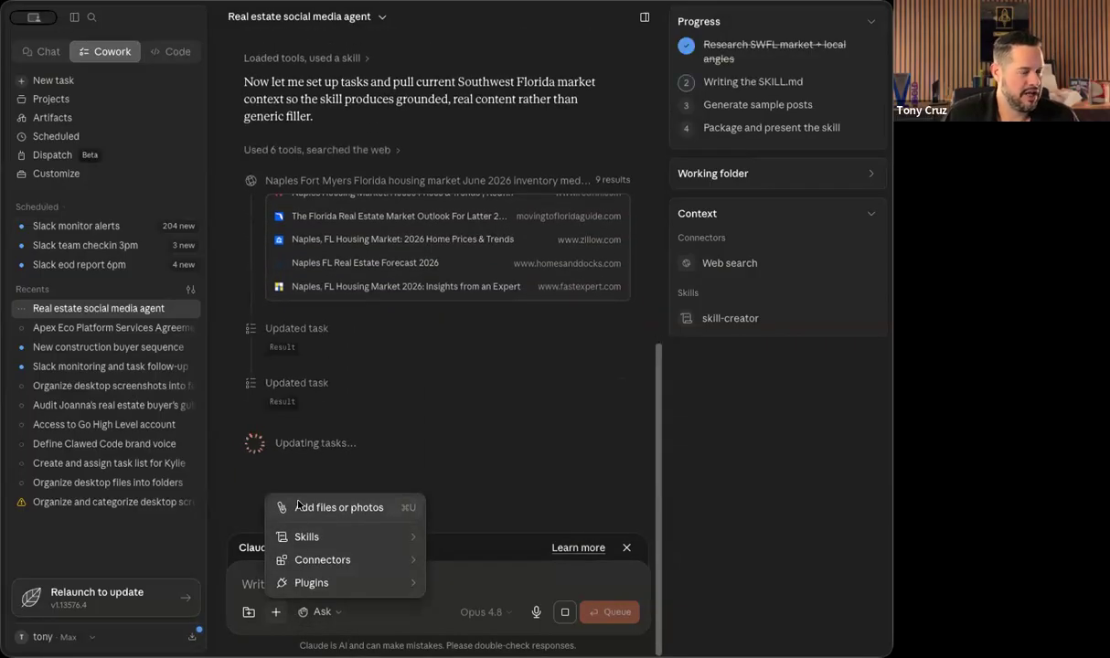
pyautogui.click(298, 505)
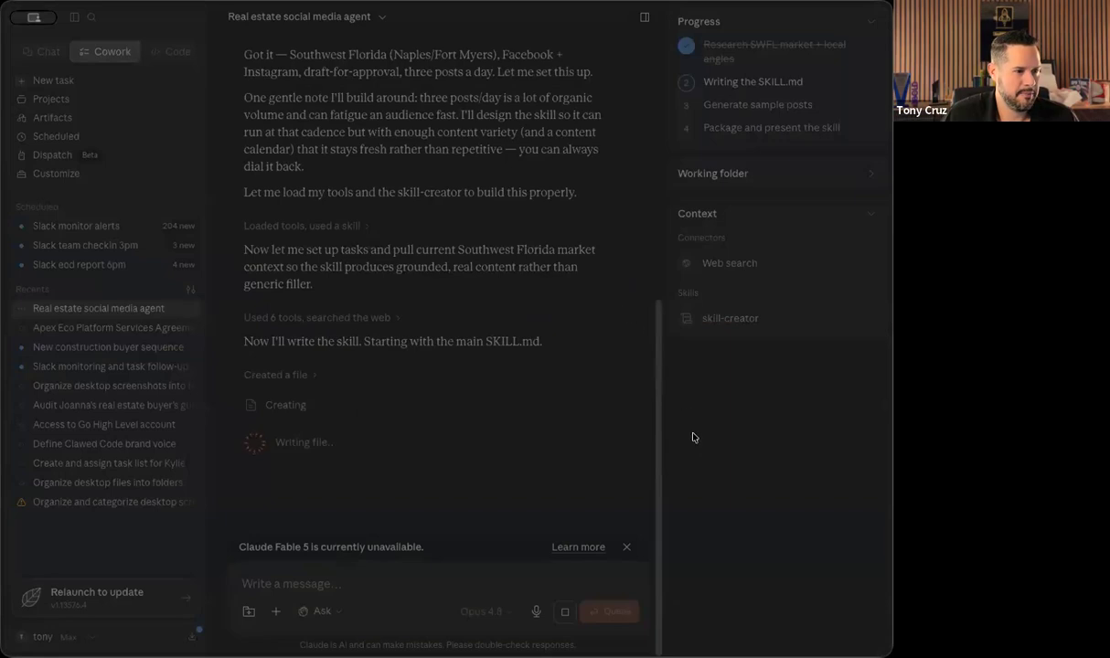
pyautogui.click(721, 464)
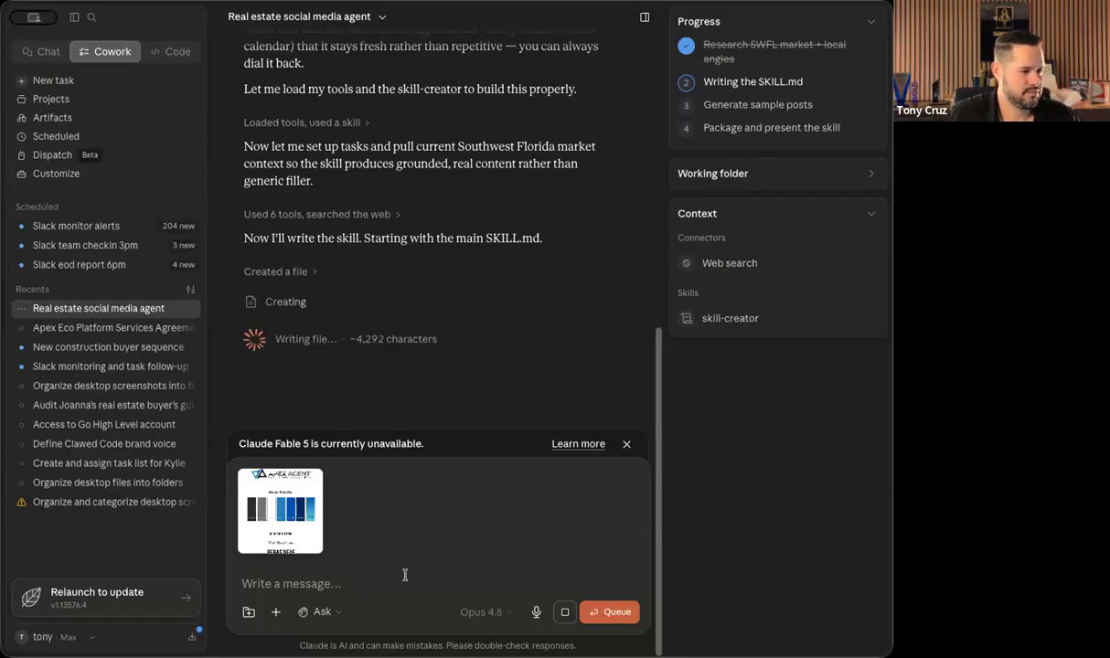
pyautogui.write('Also, I want all the posts to utilize my logo and my branding kit. I want them all to stay in uniform sync.')
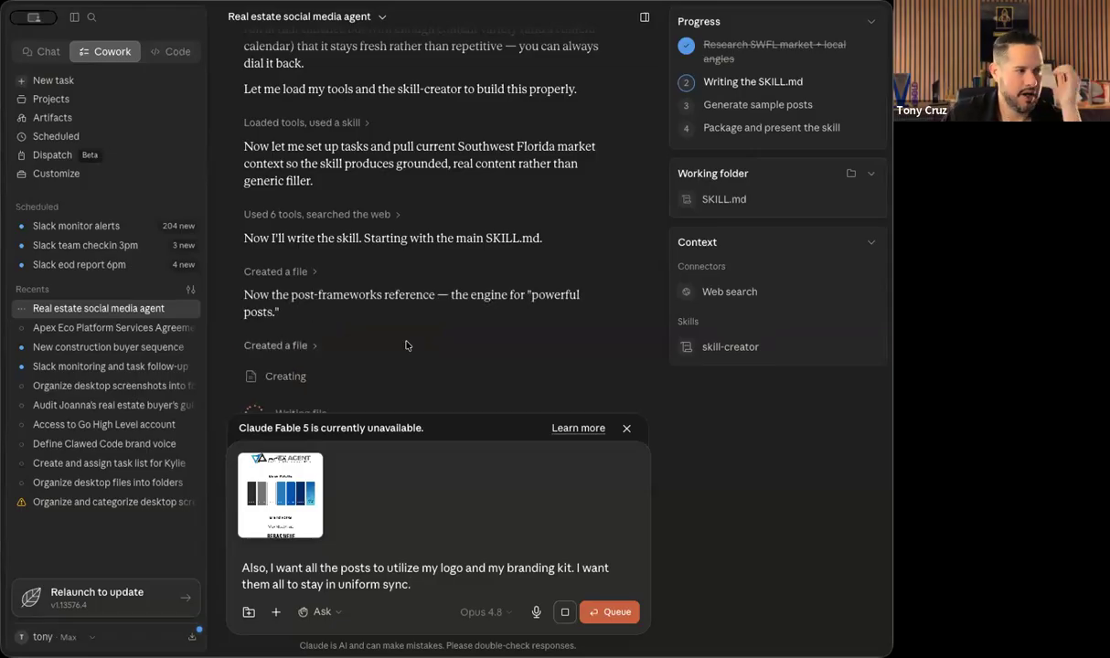
# Review the skill-writing progress and the sample morning, midday and evening posts, then send the branding kit message.
pyautogui.scroll(-2, 408, 346)
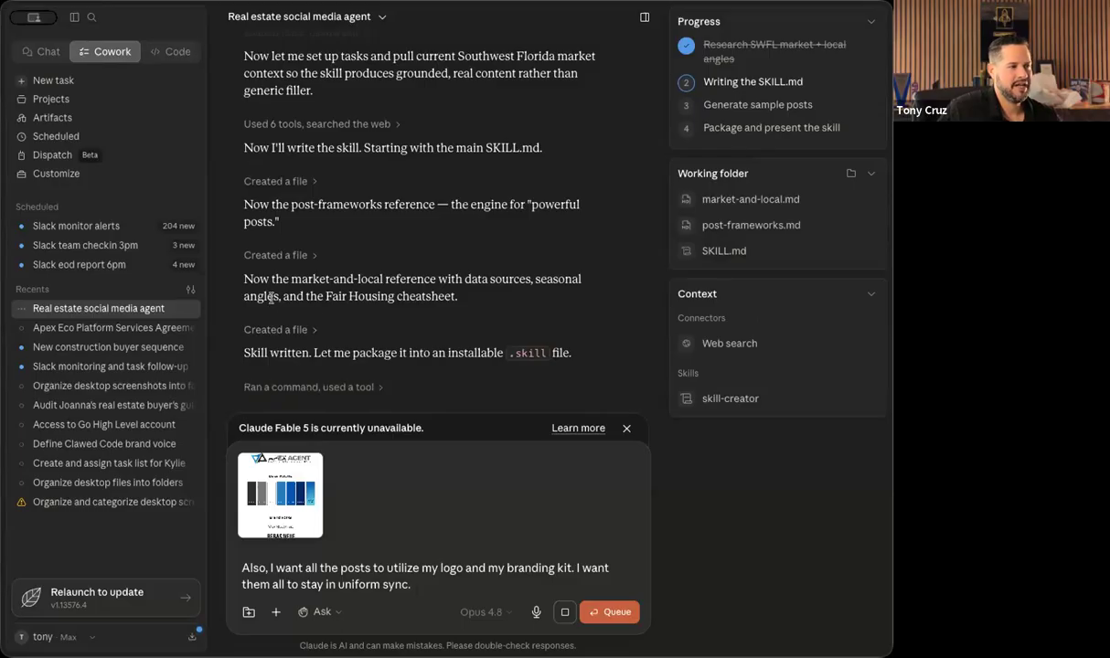
pyautogui.moveTo(269, 296); pyautogui.dragTo(425, 313)
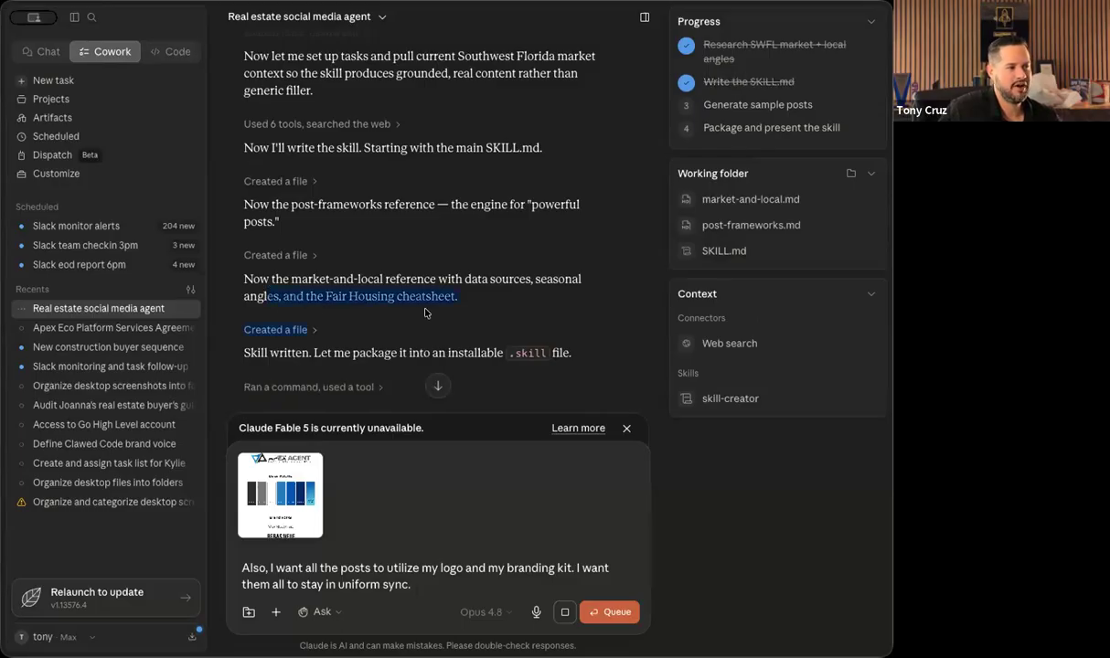
pyautogui.scroll(-3, 431, 312)
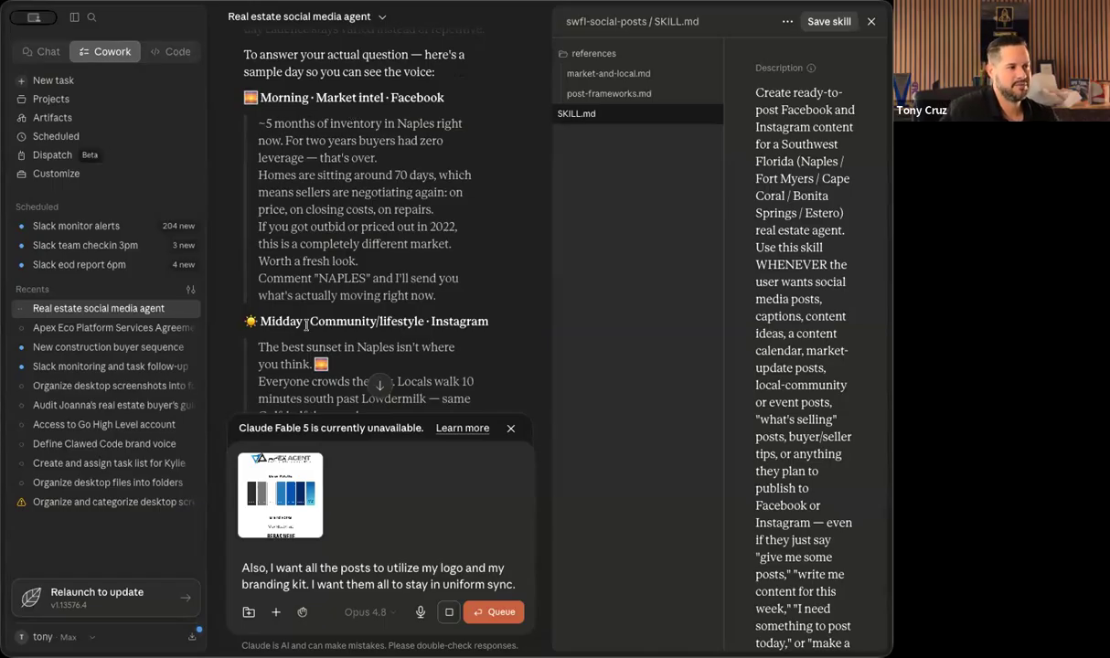
pyautogui.scroll(-10, 397, 322)
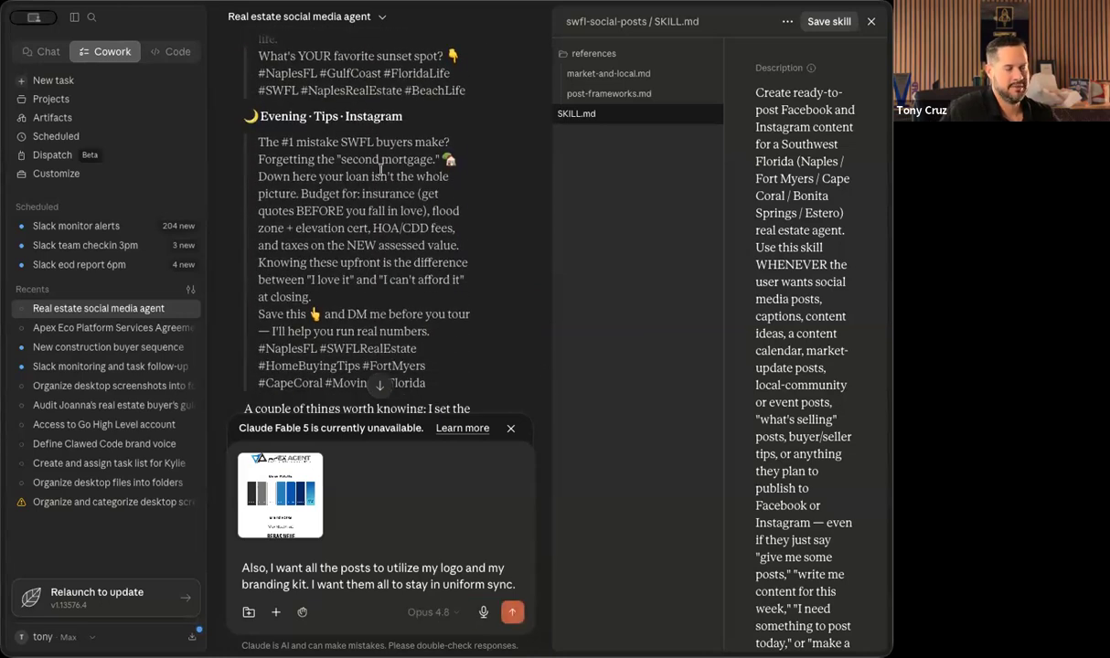
pyautogui.scroll(-8, 350, 215)
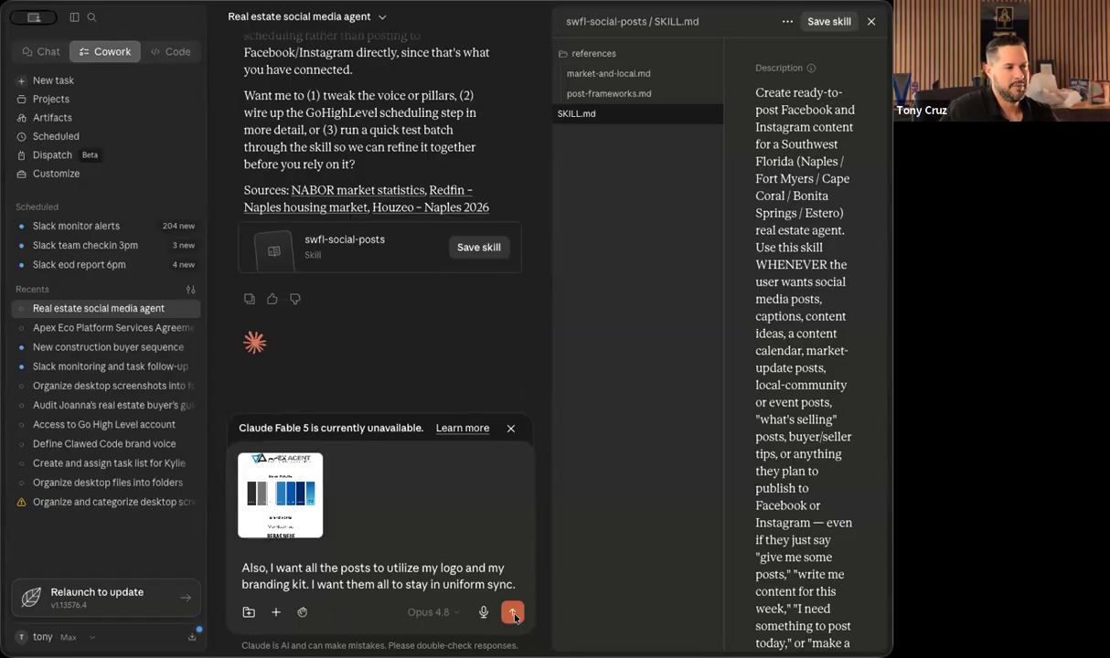
pyautogui.click(513, 613)
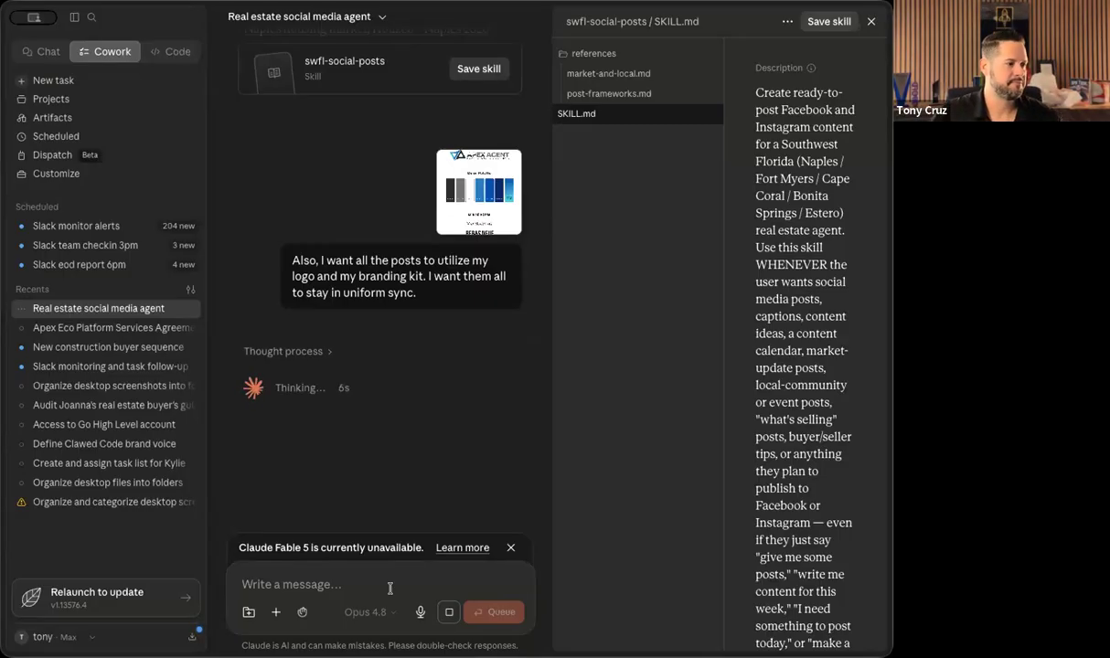
# Draft "I also want the post to include really good UGC-style images." and review the progress of the brand kit setup.
pyautogui.write('I also want the post to include really good UGC-style images.')
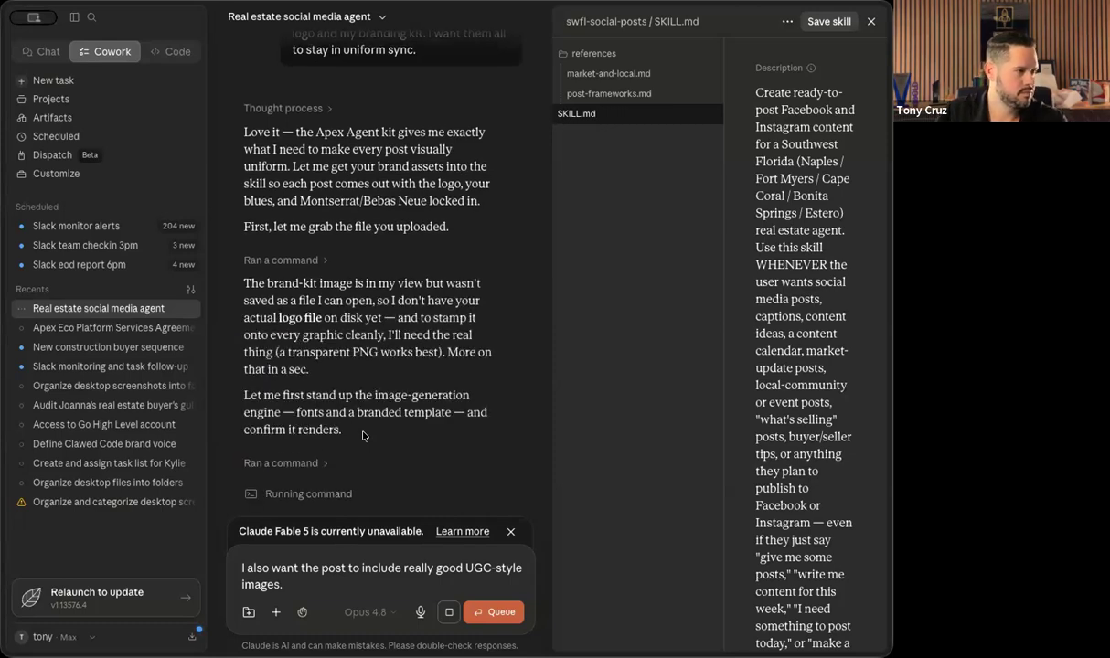
pyautogui.scroll(3, 358, 436)
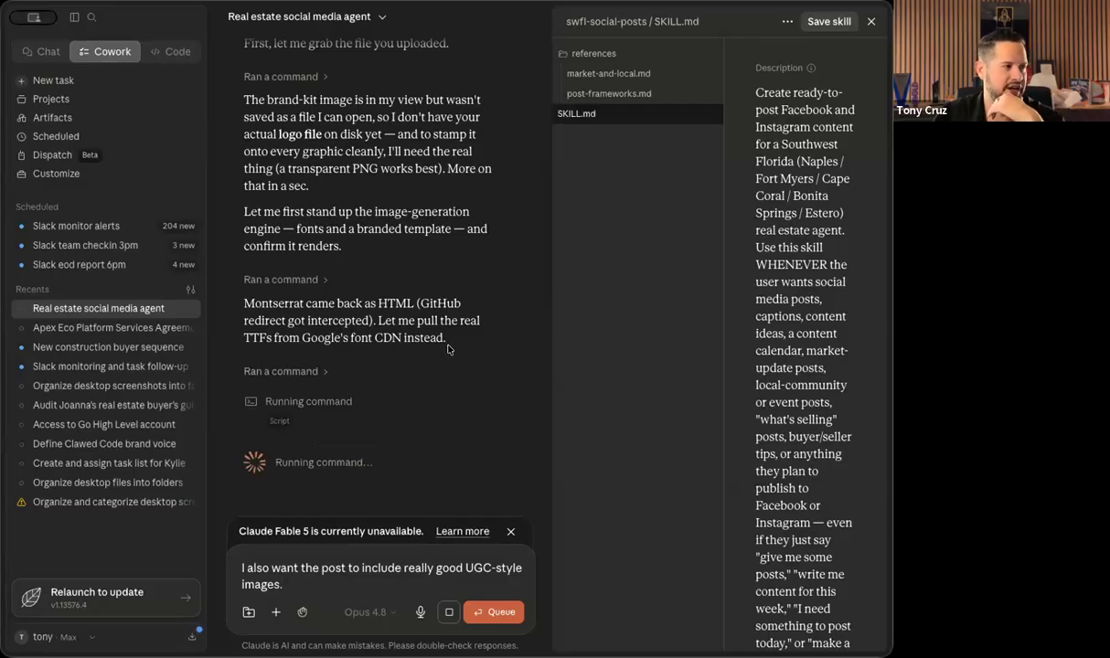
pyautogui.scroll(3, 450, 351)
pyautogui.scroll(10, 450, 350)
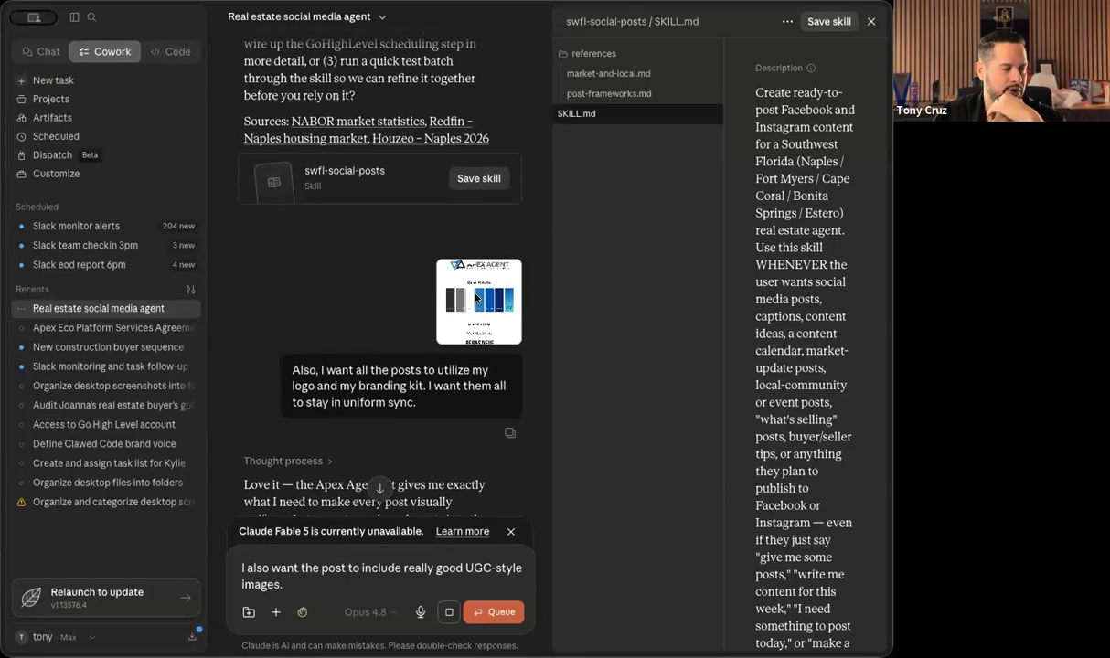
pyautogui.scroll(-13, 474, 299)
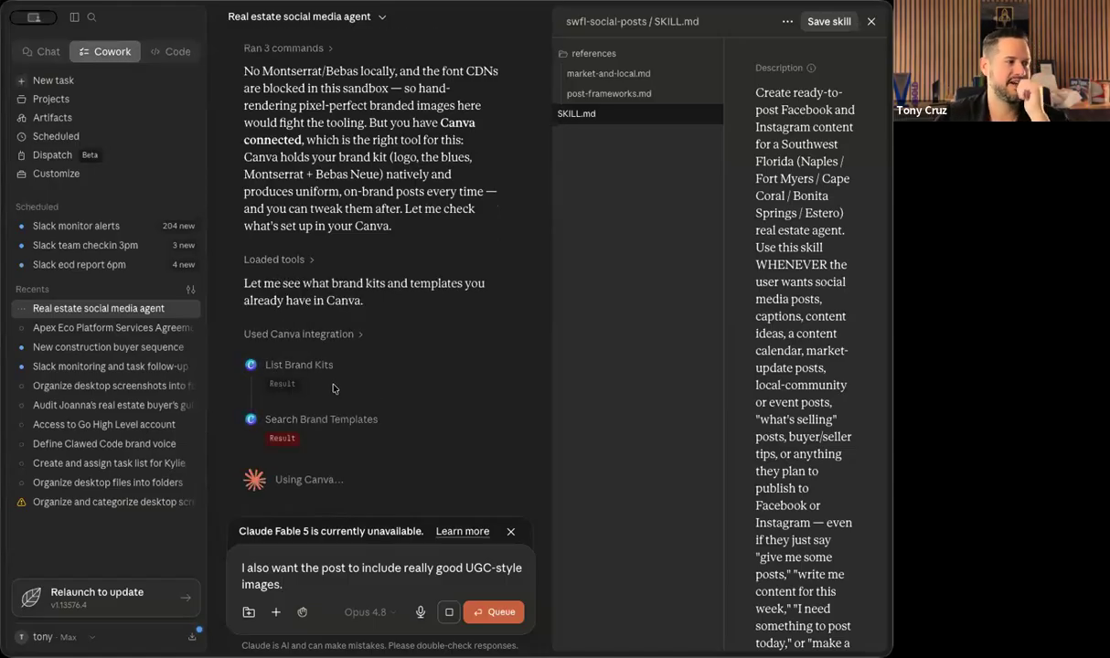
pyautogui.scroll(-2, 333, 385)
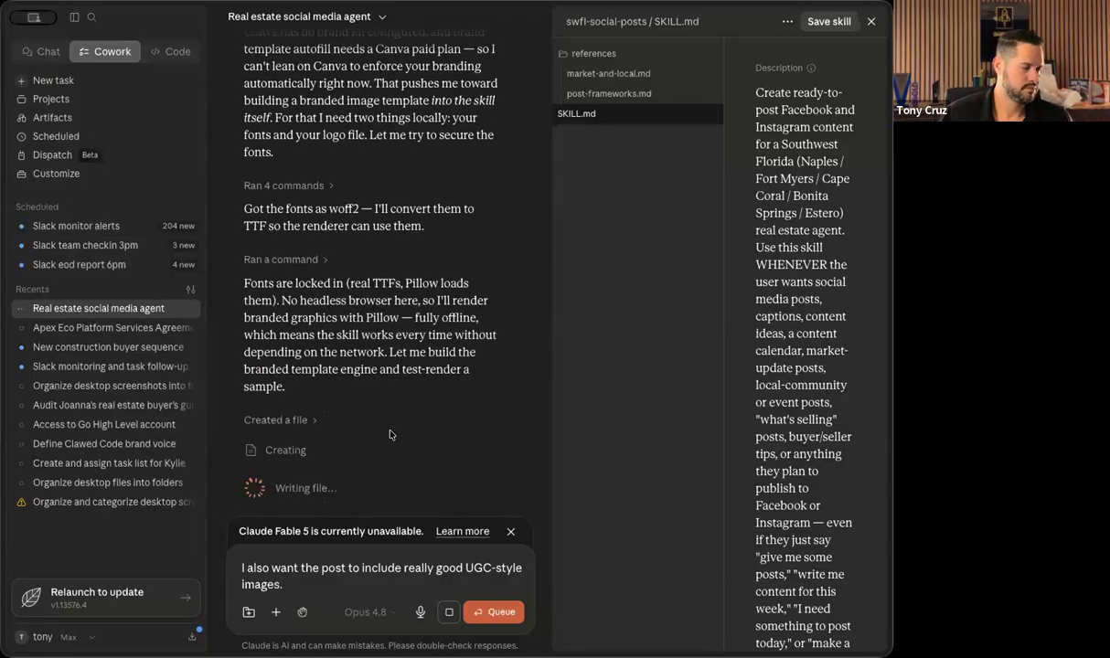
pyautogui.scroll(-2, 388, 417)
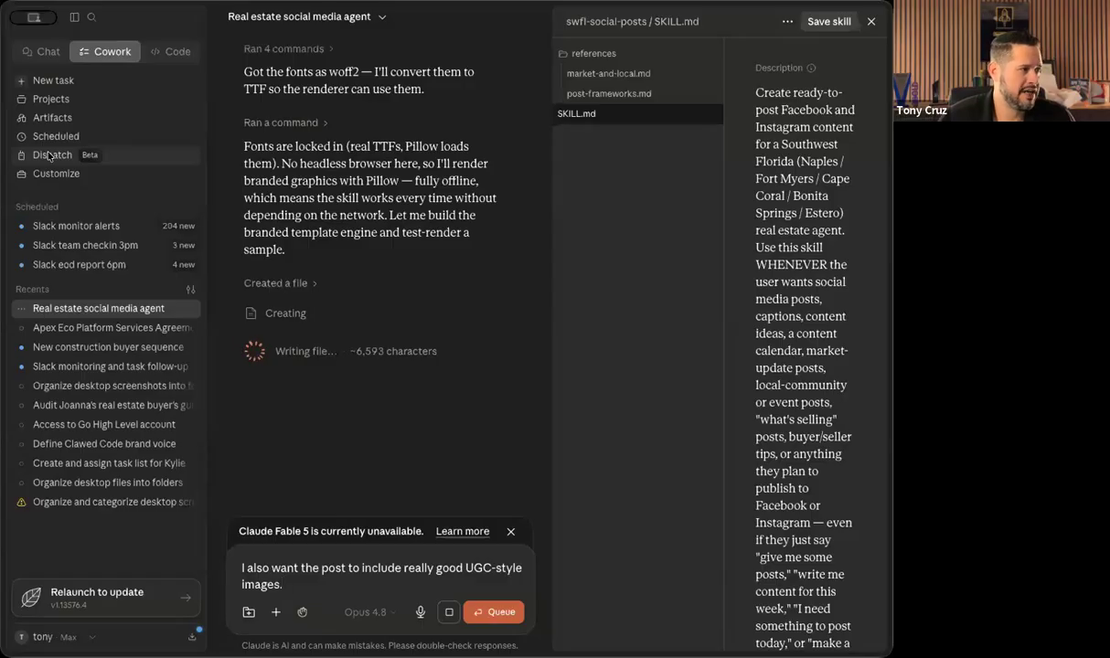
# View the Dispatch page for pairing a phone and return to the Real estate social media agent task.
pyautogui.click(49, 156)
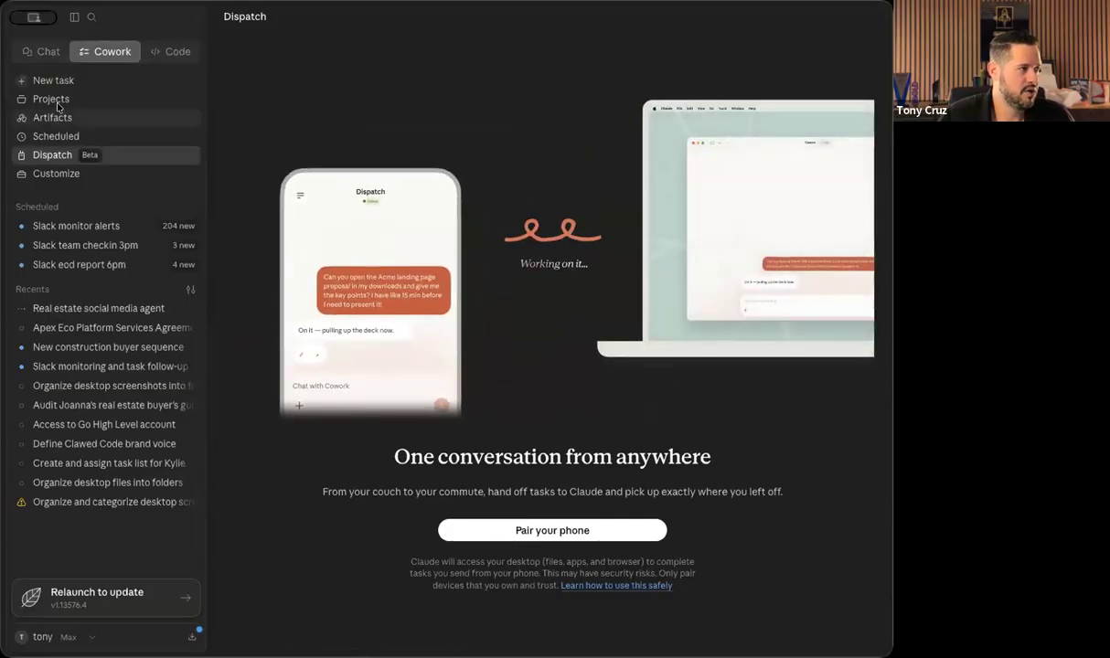
pyautogui.click(98, 308)
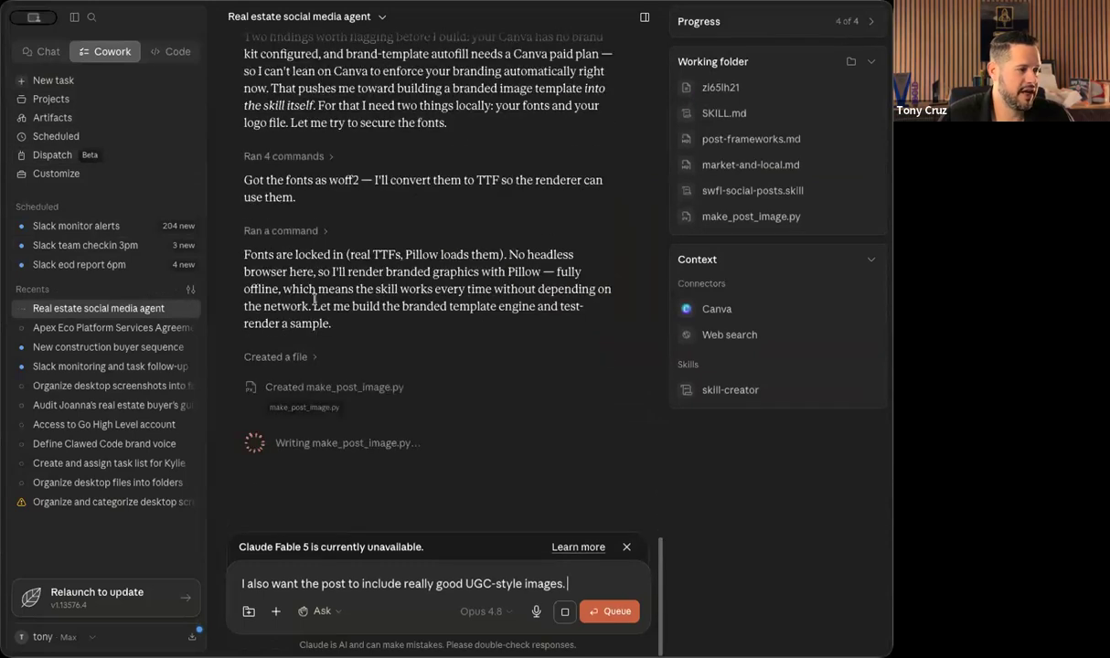
pyautogui.click(75, 154)
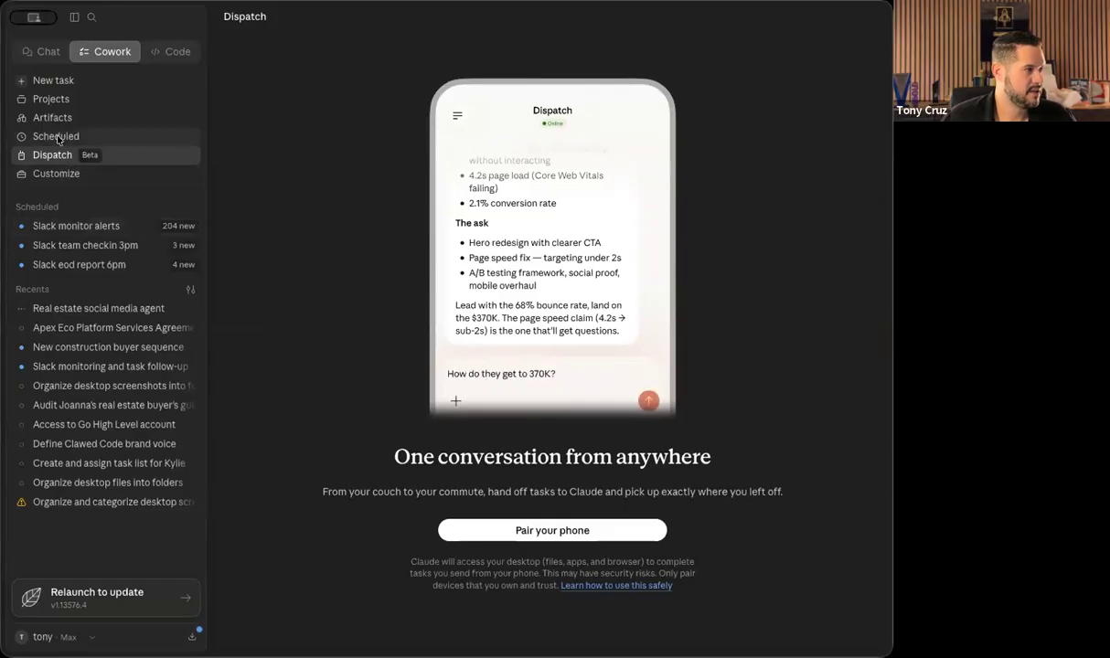
pyautogui.click(87, 308)
# Send the UGC-style images message and draft the follow-up "can you create me a sample post for me too review".
pyautogui.scroll(-3, 434, 349)
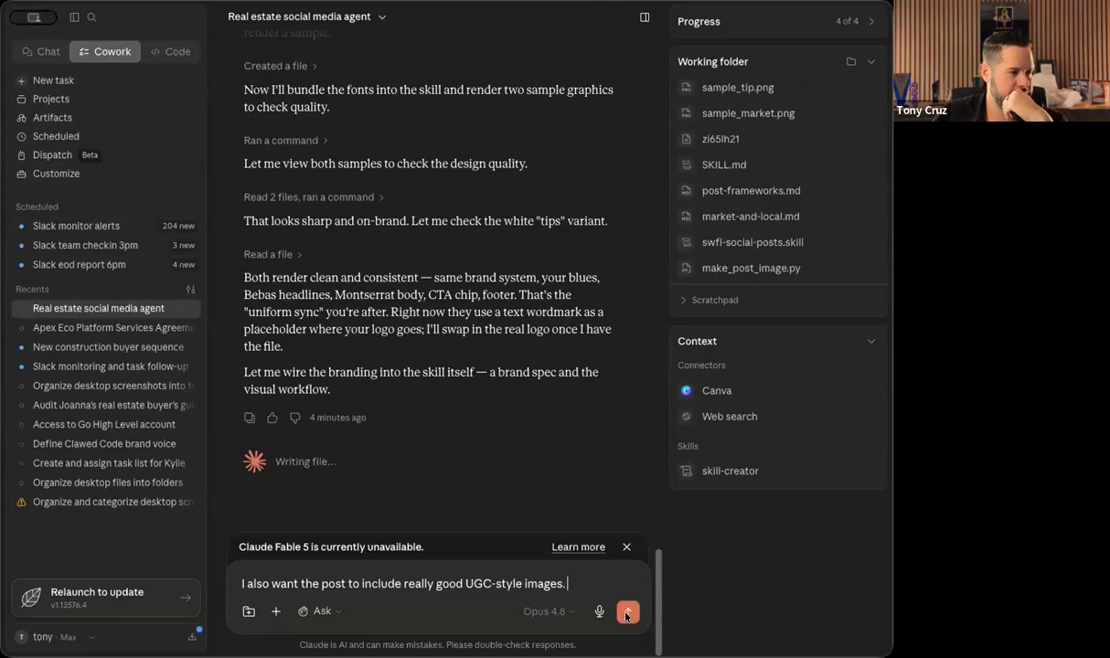
pyautogui.click(626, 612)
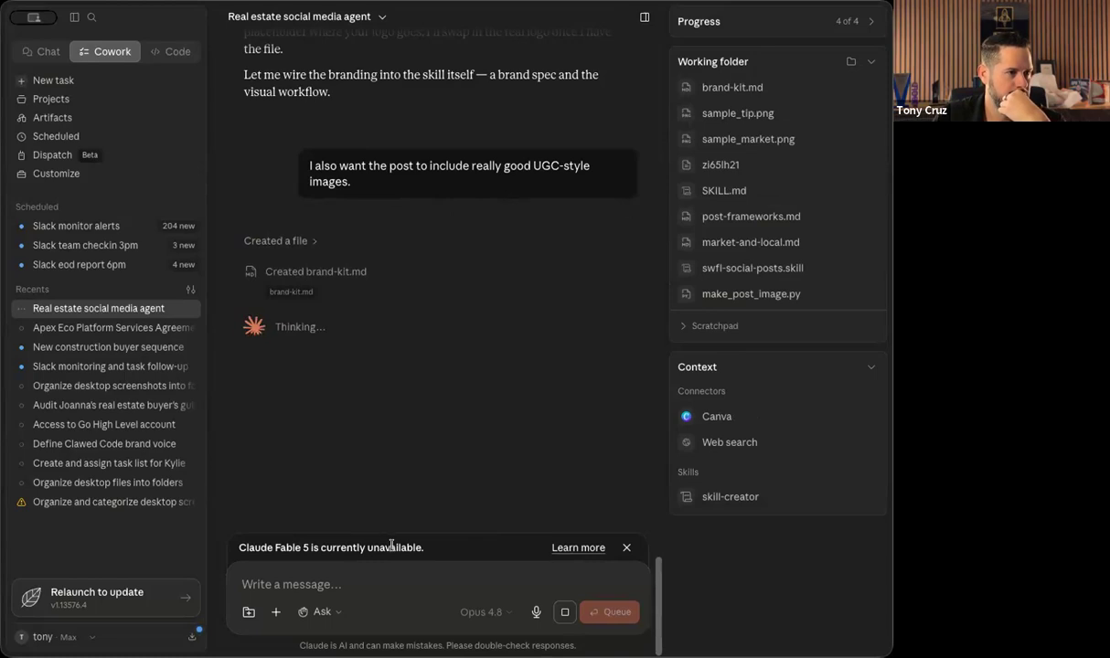
pyautogui.click(376, 585)
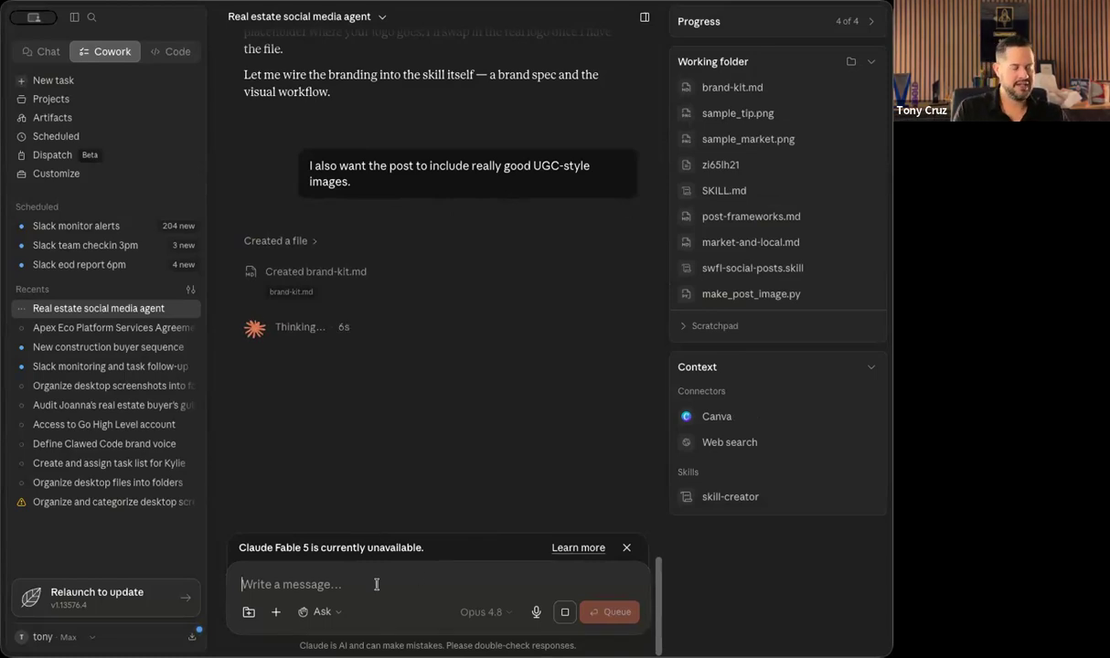
pyautogui.write('can you create me a sam')
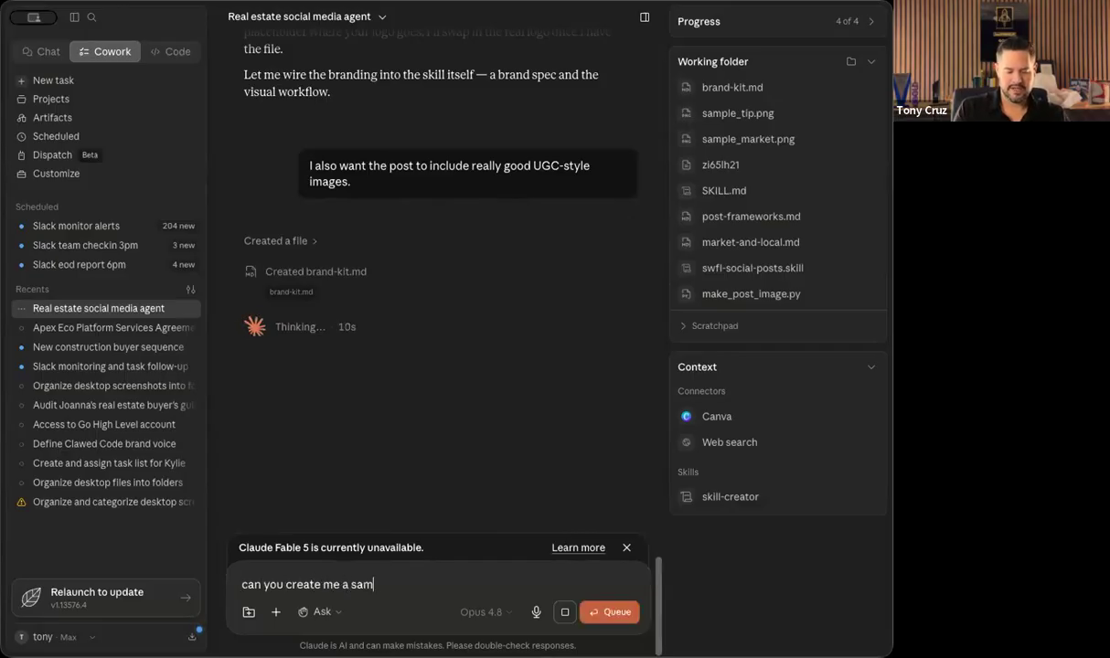
pyautogui.write('ple post for me ')
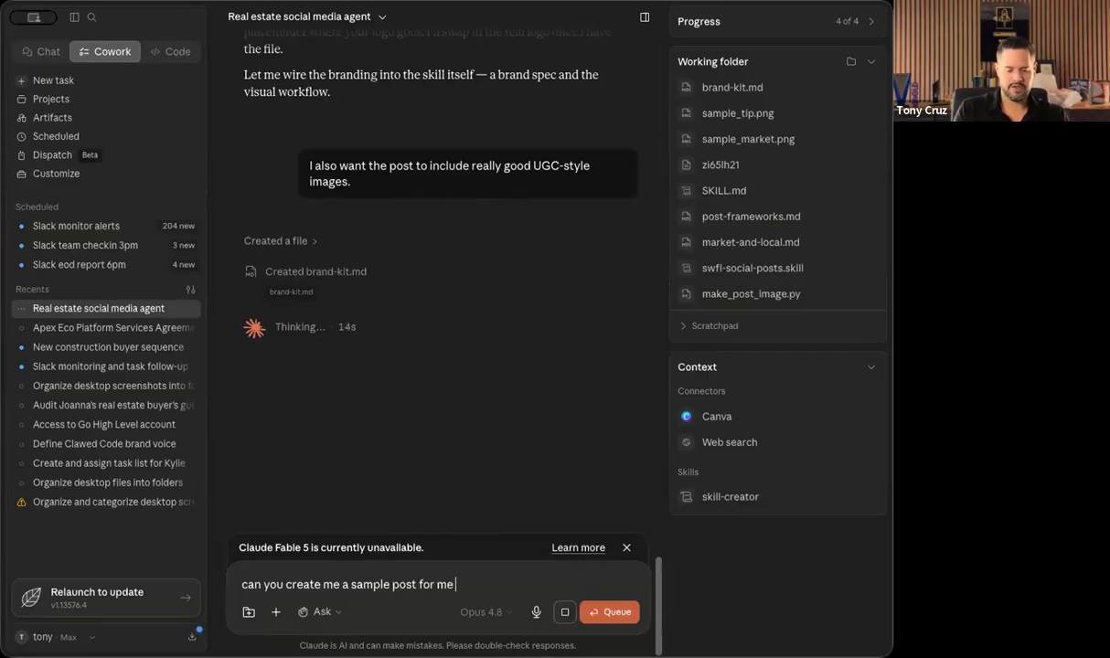
pyautogui.write('too review')
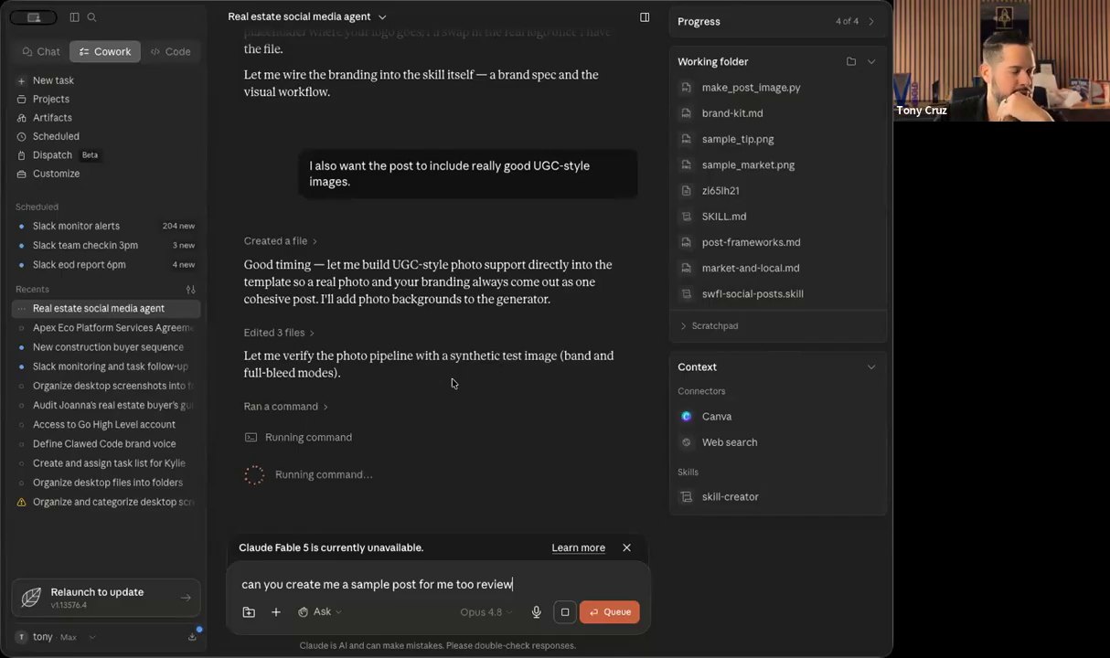
pyautogui.scroll(-1, 452, 383)
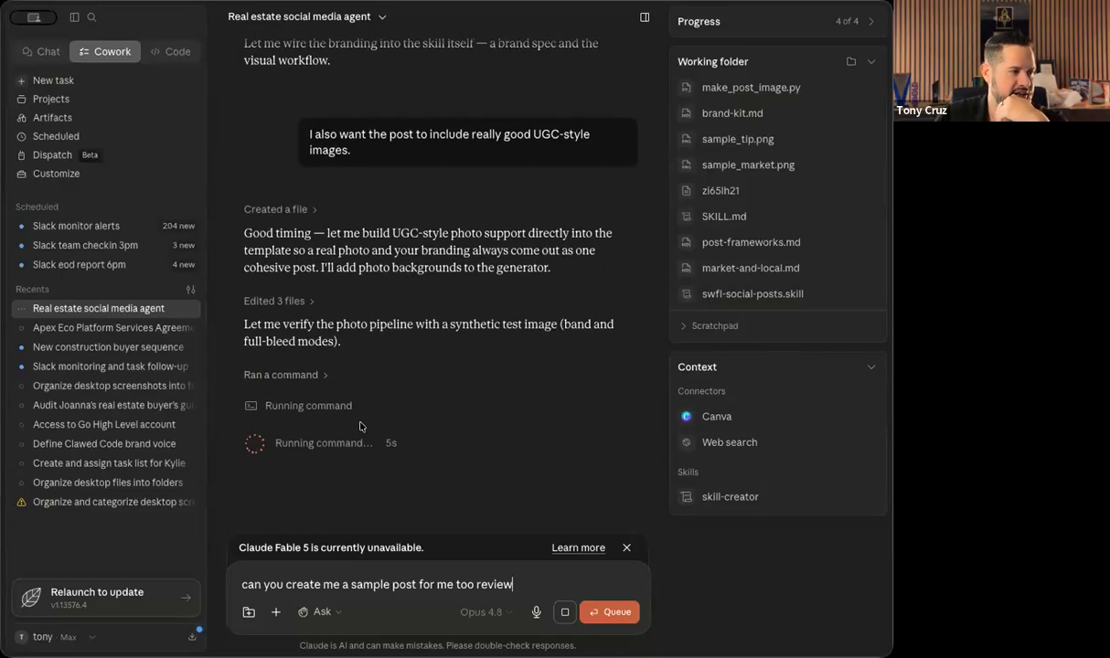
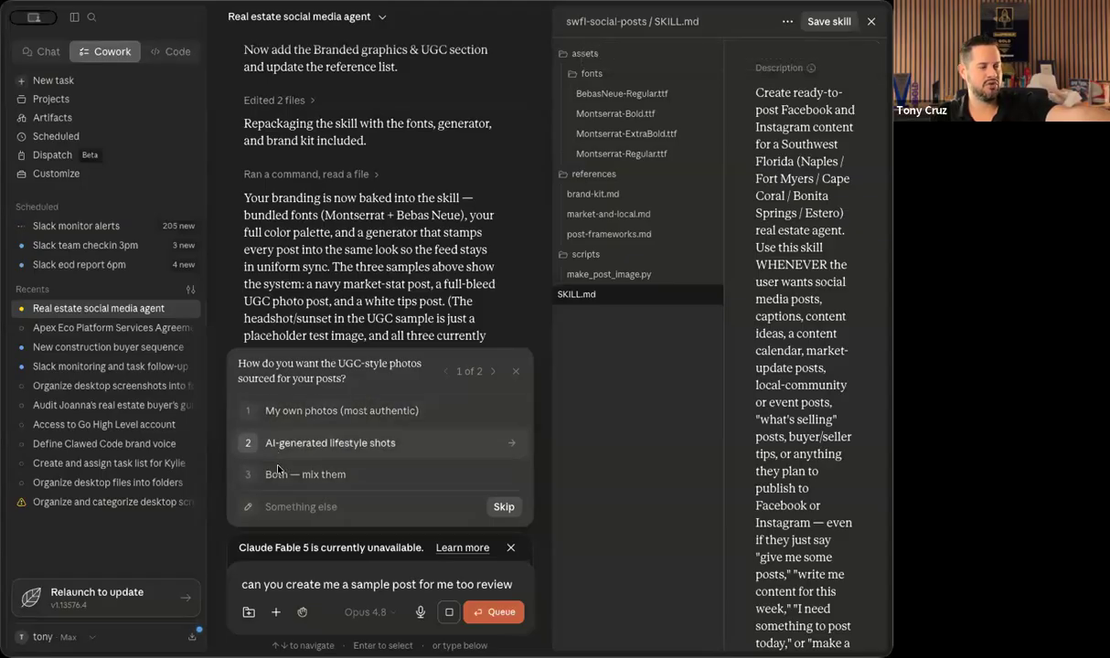
# Answer the photo source question with "Both — mix them" and the logo file question with "I'll paste a link to it".
pyautogui.click(278, 470)
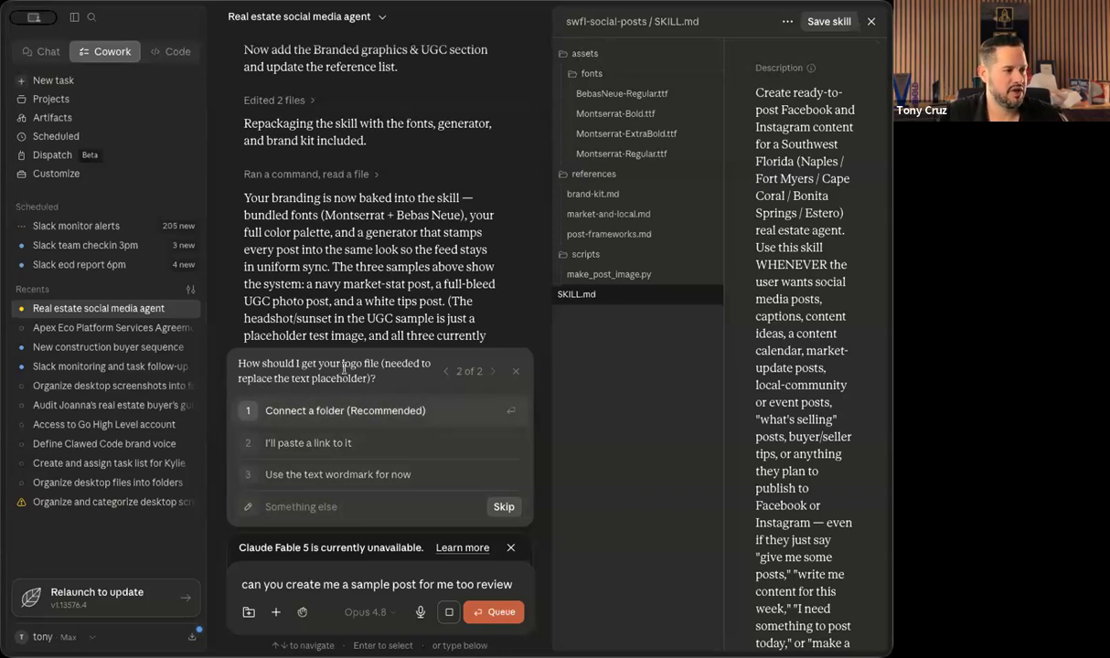
pyautogui.click(271, 454)
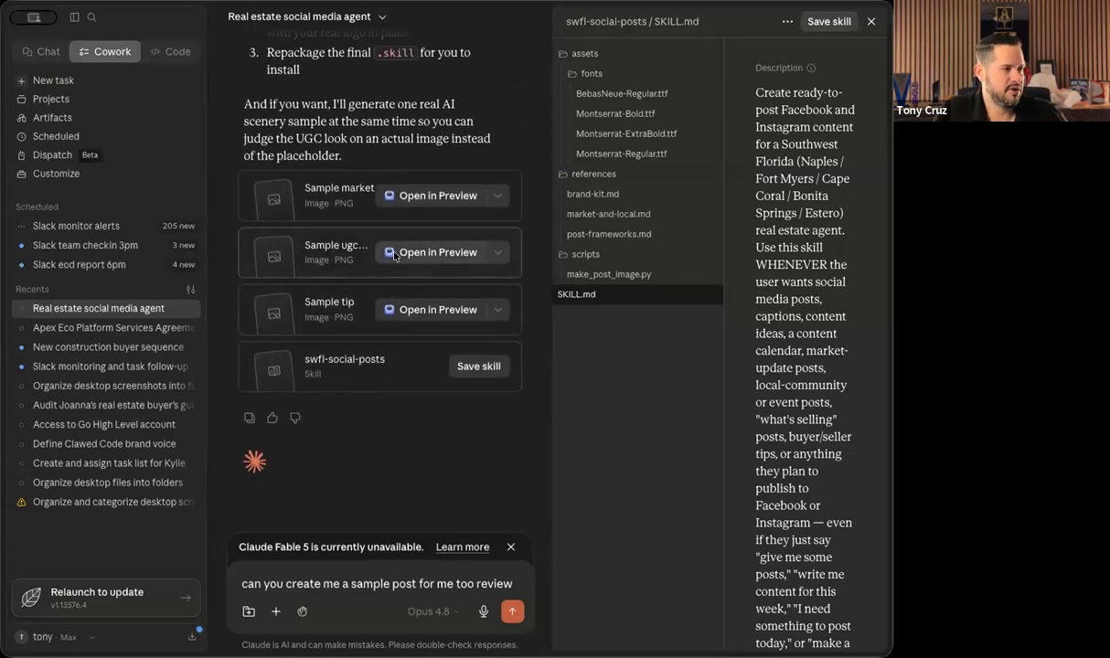
# Open the generated UGC, tip and market sample images in Preview and examine the Naples market update graphic.
pyautogui.click(394, 257)
pyautogui.click(403, 402)
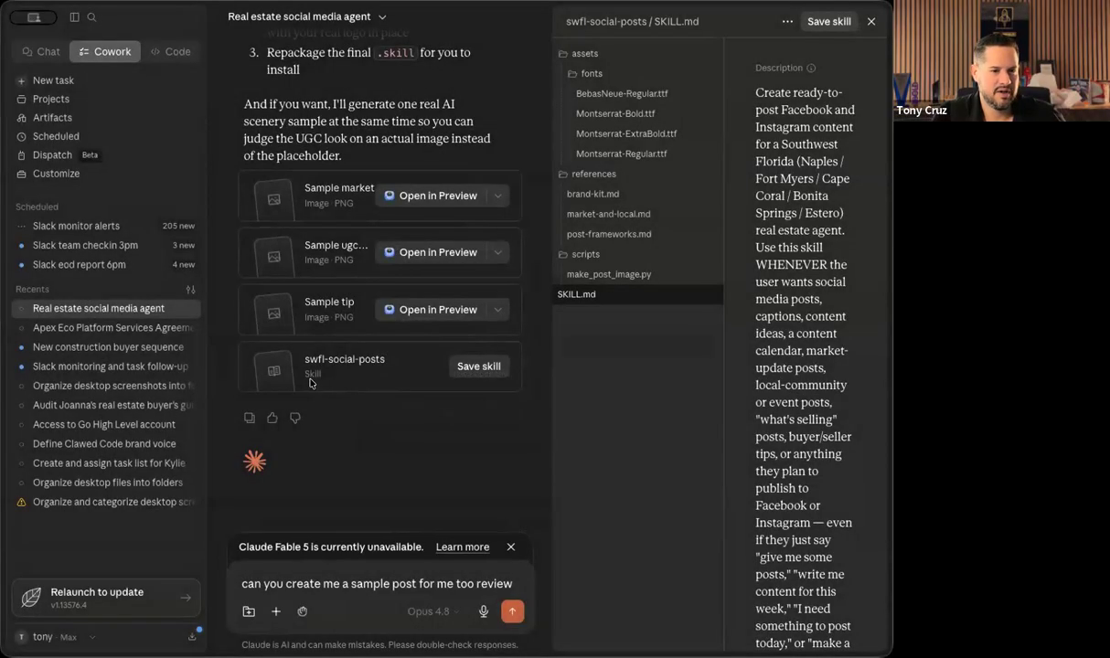
pyautogui.click(437, 309)
pyautogui.click(478, 414)
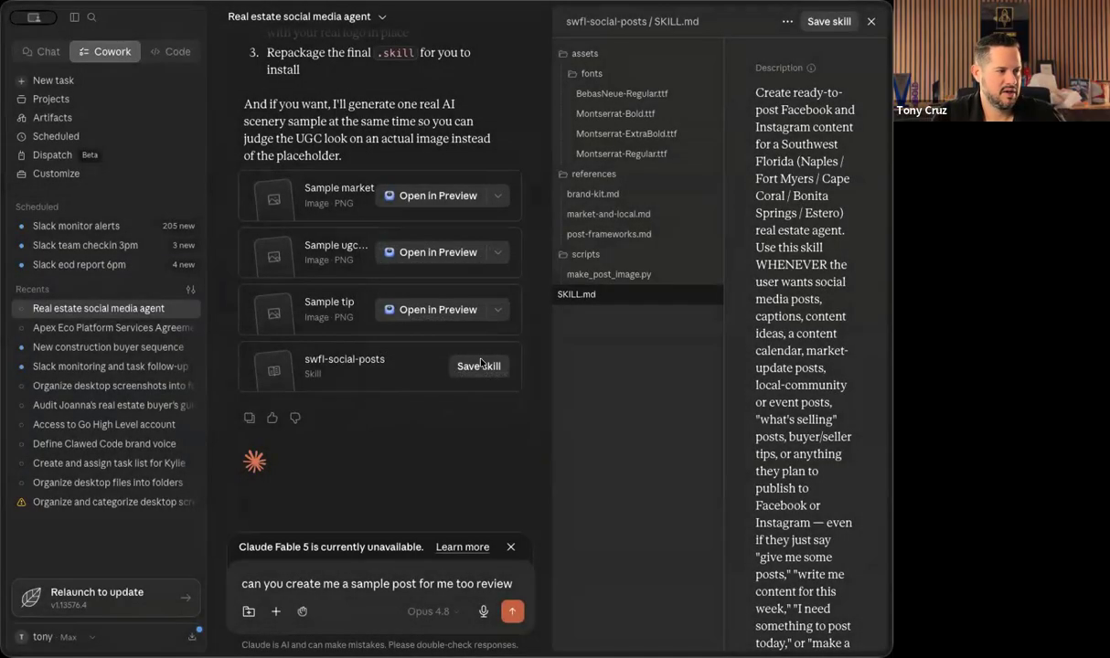
pyautogui.click(422, 200)
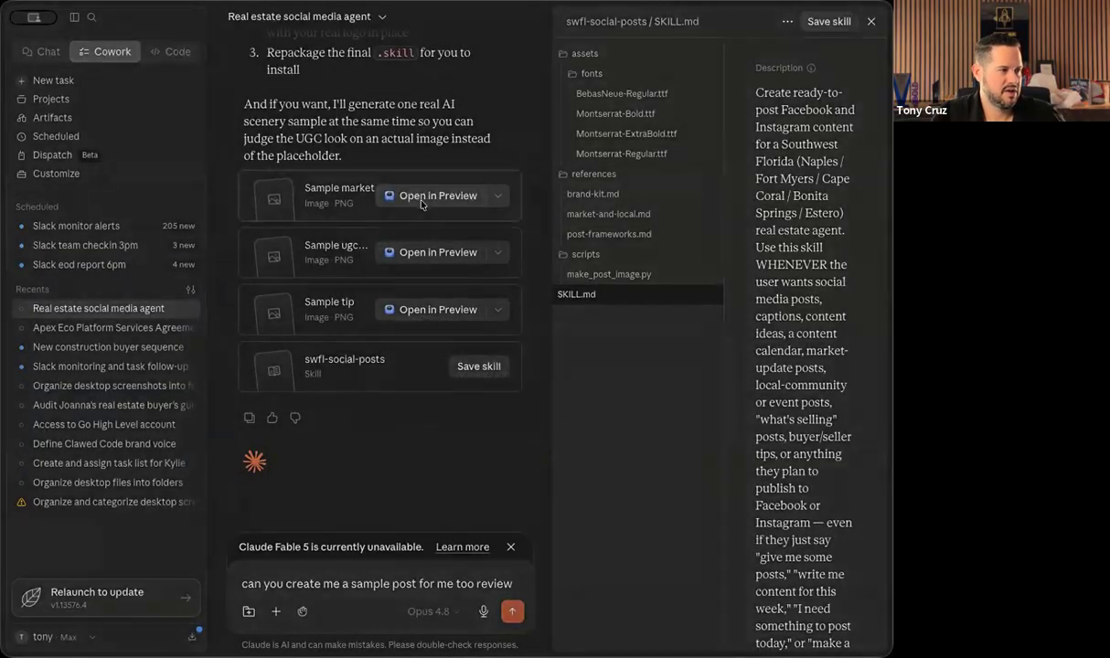
pyautogui.click(490, 415)
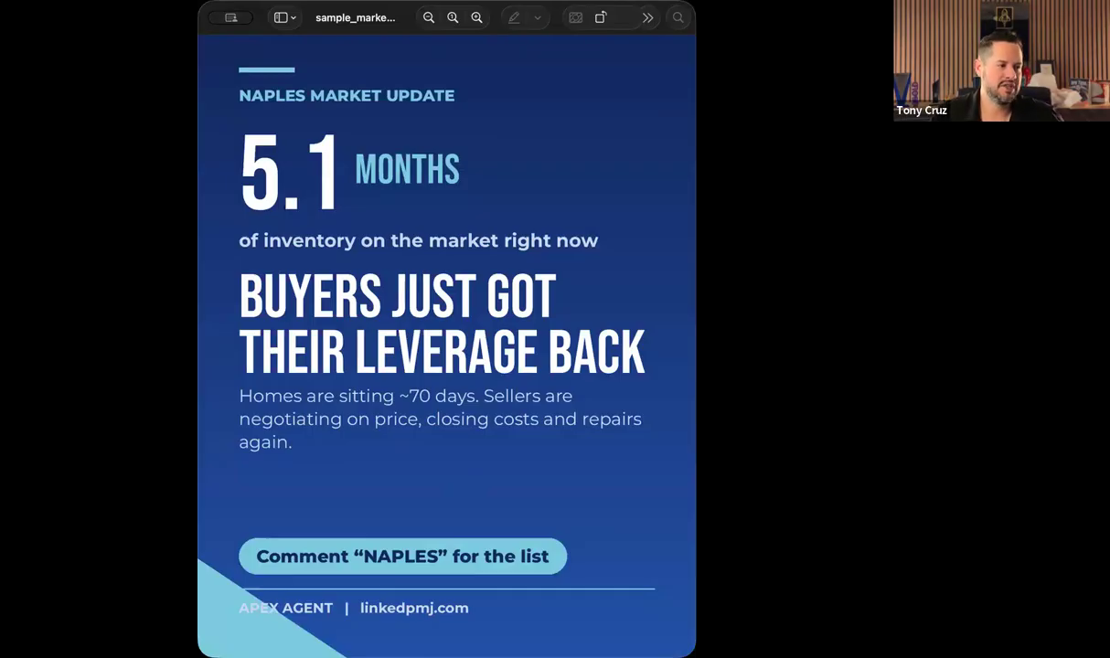
pyautogui.press('super+Tab')
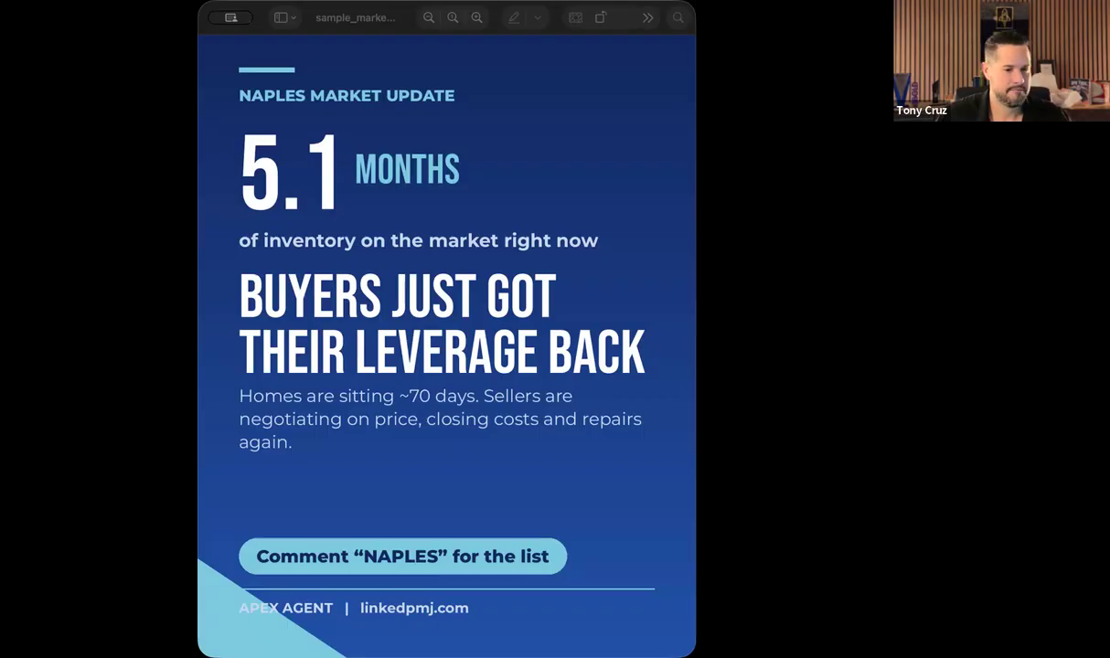
# Return to the Real estate social media agent task and allow Higgsfield's Generate Image tool for this task.
pyautogui.hotkey('ctrl', 'Left')
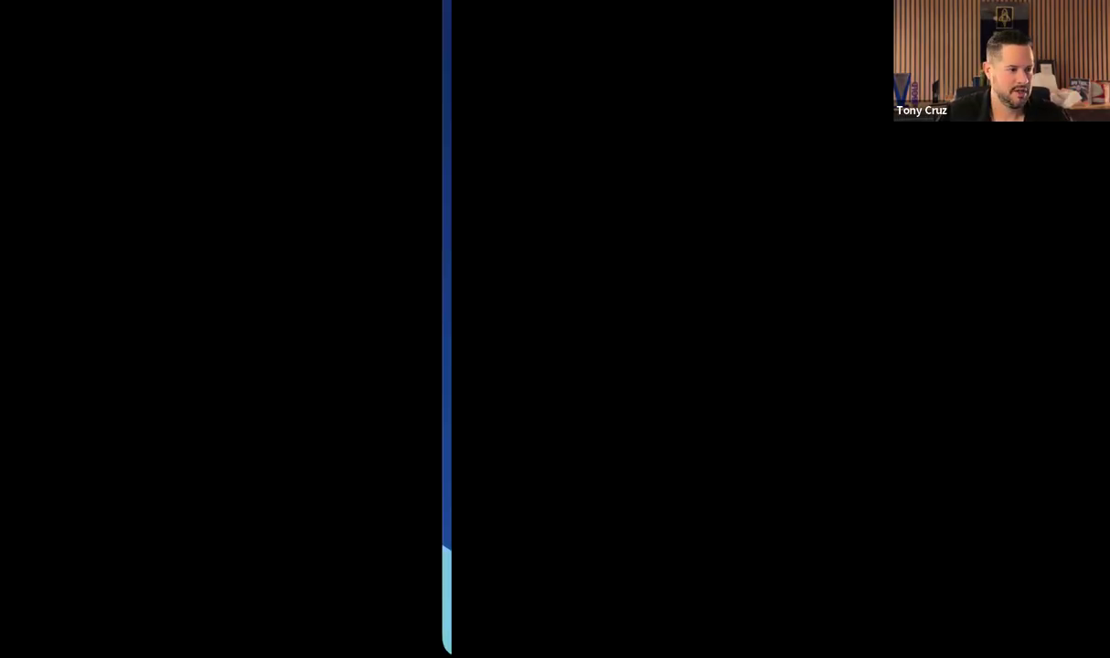
pyautogui.hotkey('ctrl', 'Right')
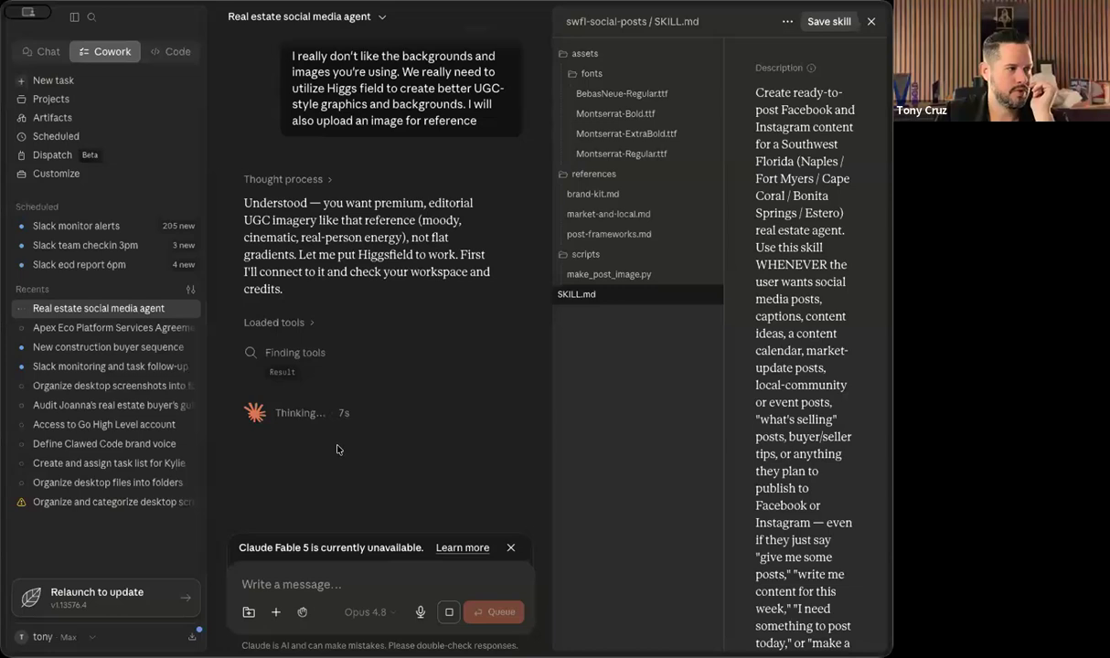
pyautogui.scroll(5, 330, 354)
pyautogui.scroll(-5, 330, 354)
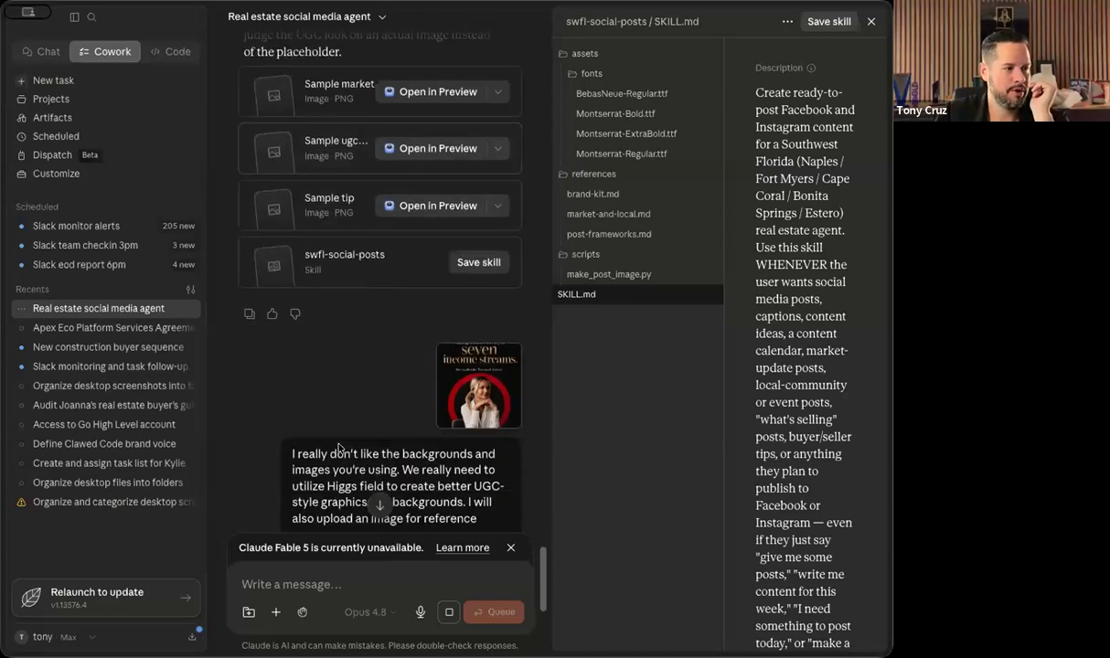
pyautogui.scroll(-1, 330, 354)
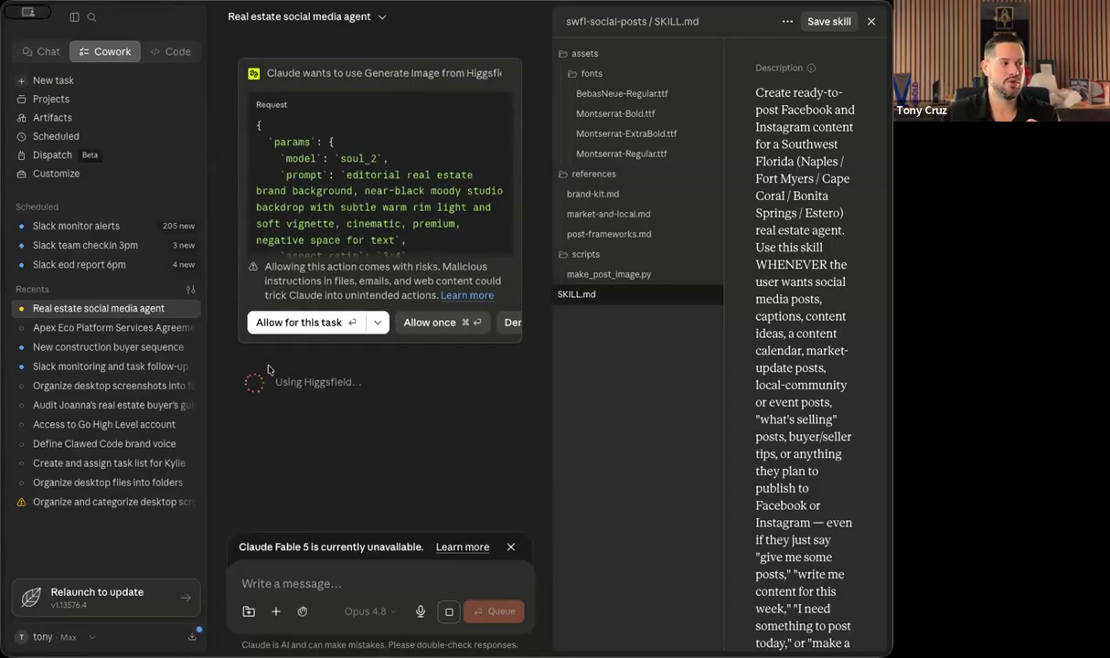
pyautogui.click(316, 323)
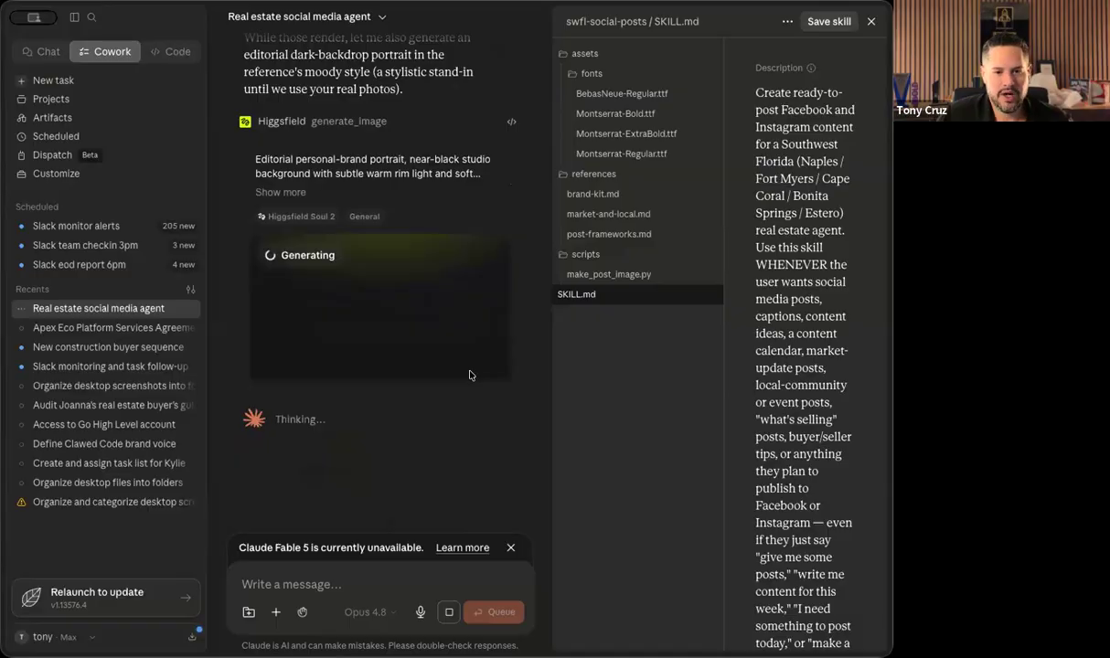
# Examine the Higgsfield image generations in the conversation, from the prompts to the rendered portrait and Naples home.
pyautogui.scroll(10, 459, 367)
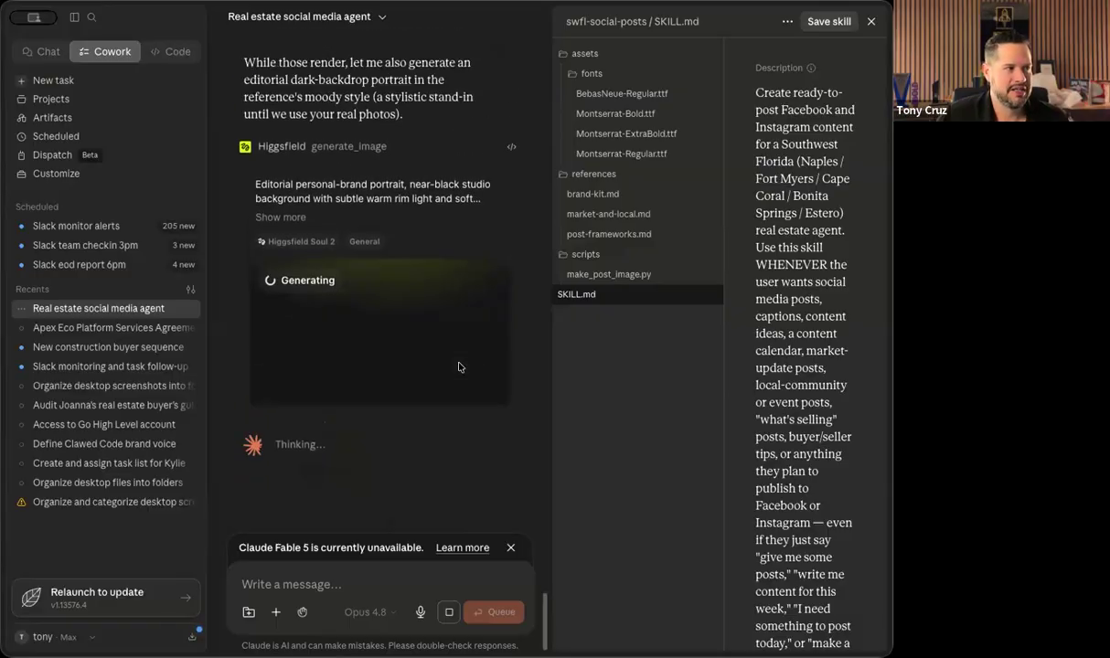
pyautogui.scroll(-6, 459, 367)
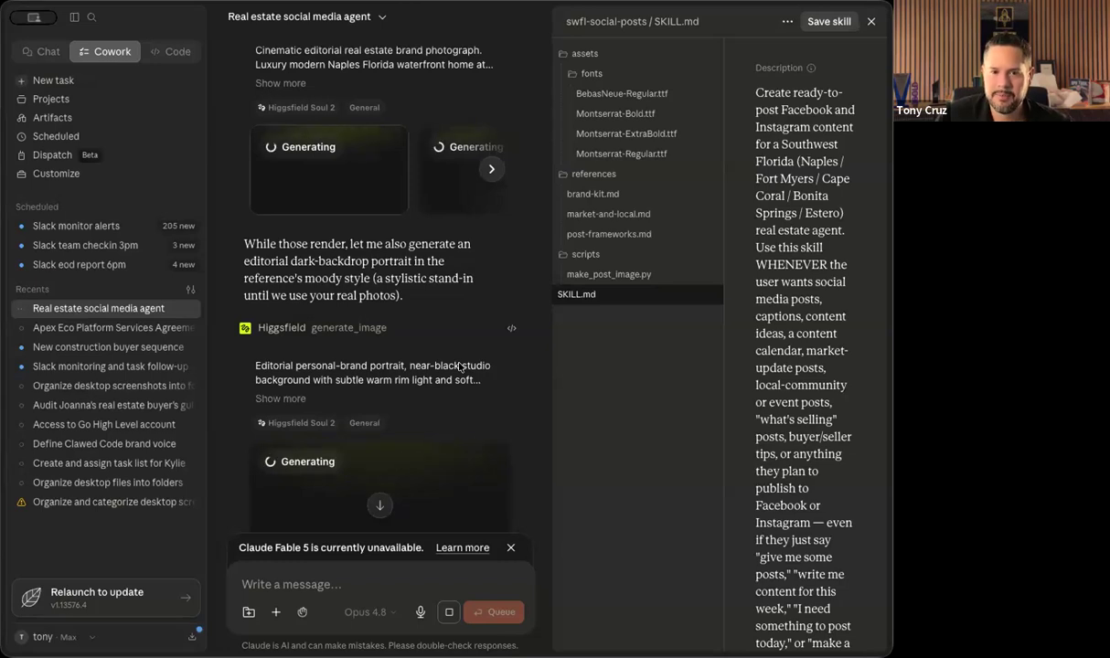
pyautogui.scroll(-5, 459, 367)
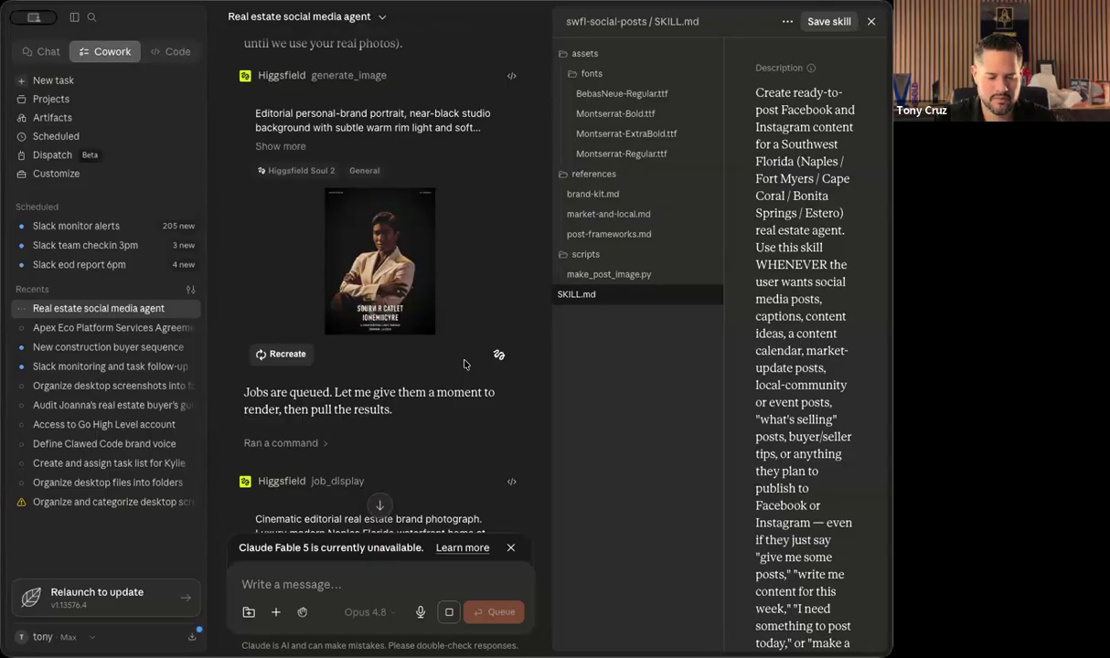
pyautogui.scroll(-5, 464, 364)
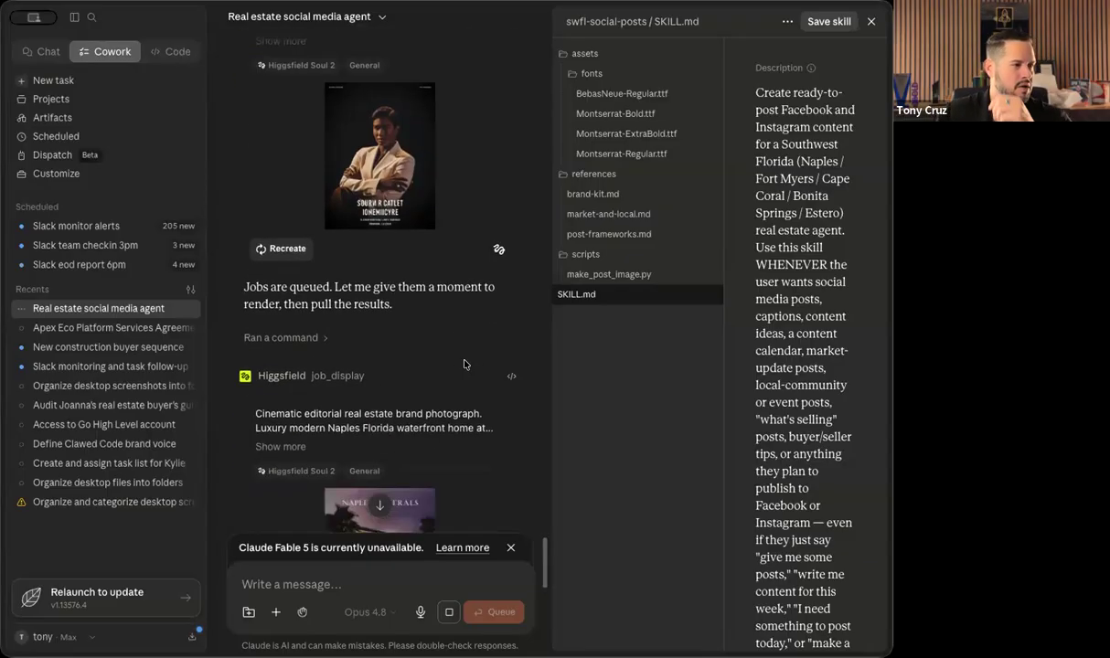
pyautogui.scroll(-4, 464, 364)
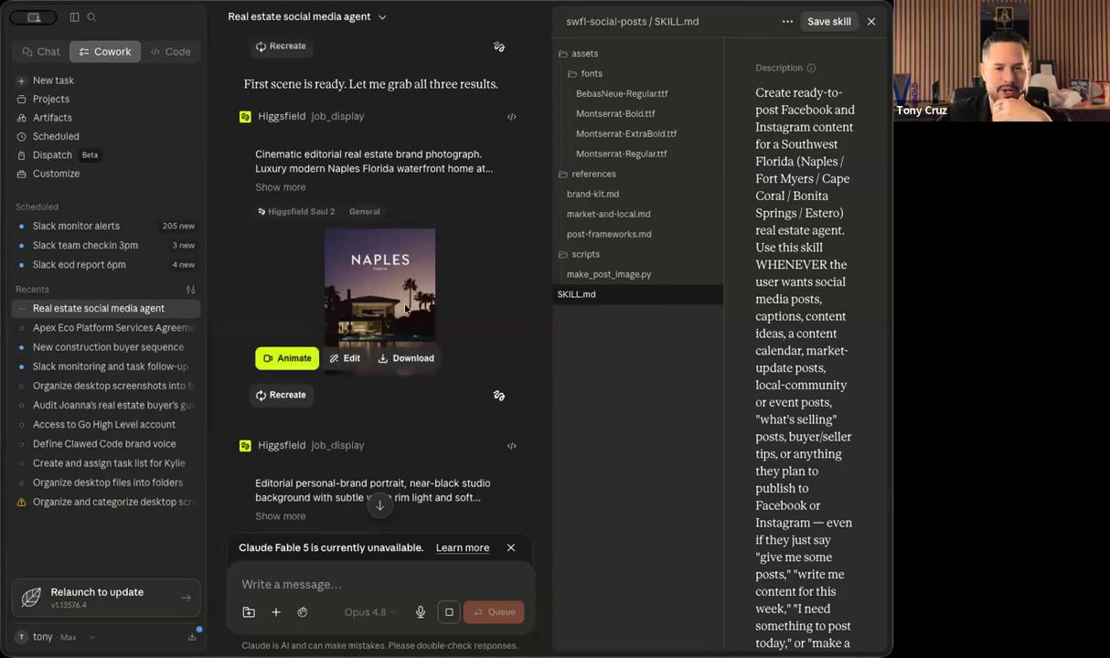
pyautogui.scroll(-12, 405, 309)
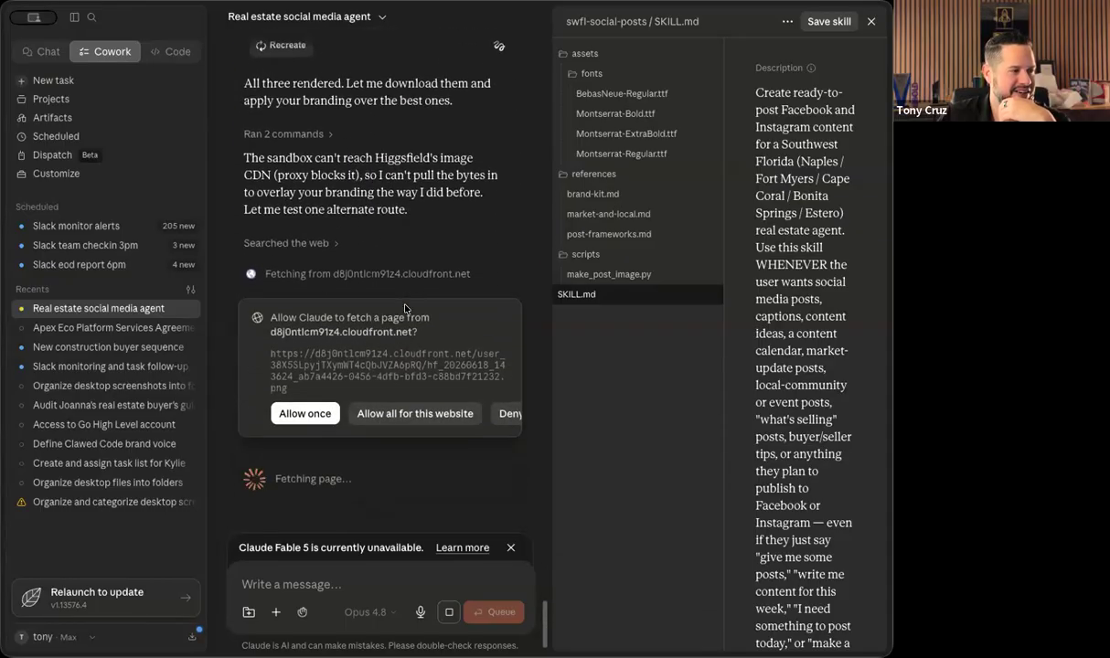
# Compare the rendered Naples home and portrait images, and allow Claude once to fetch the image page from cloudfront.net.
pyautogui.scroll(8, 386, 311)
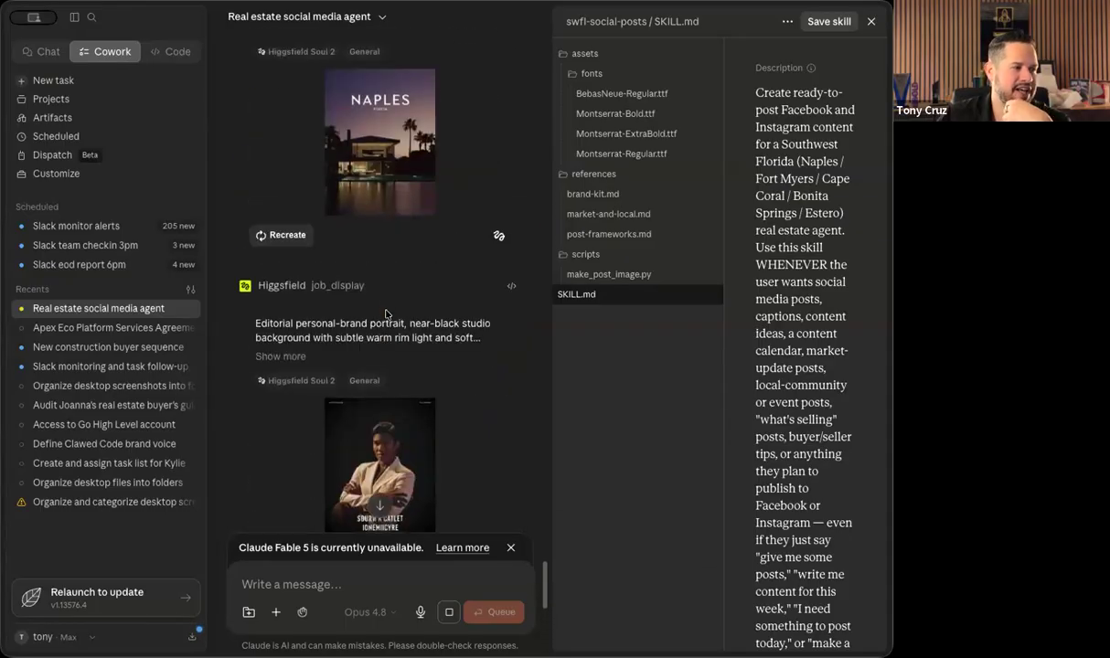
pyautogui.scroll(-3, 473, 417)
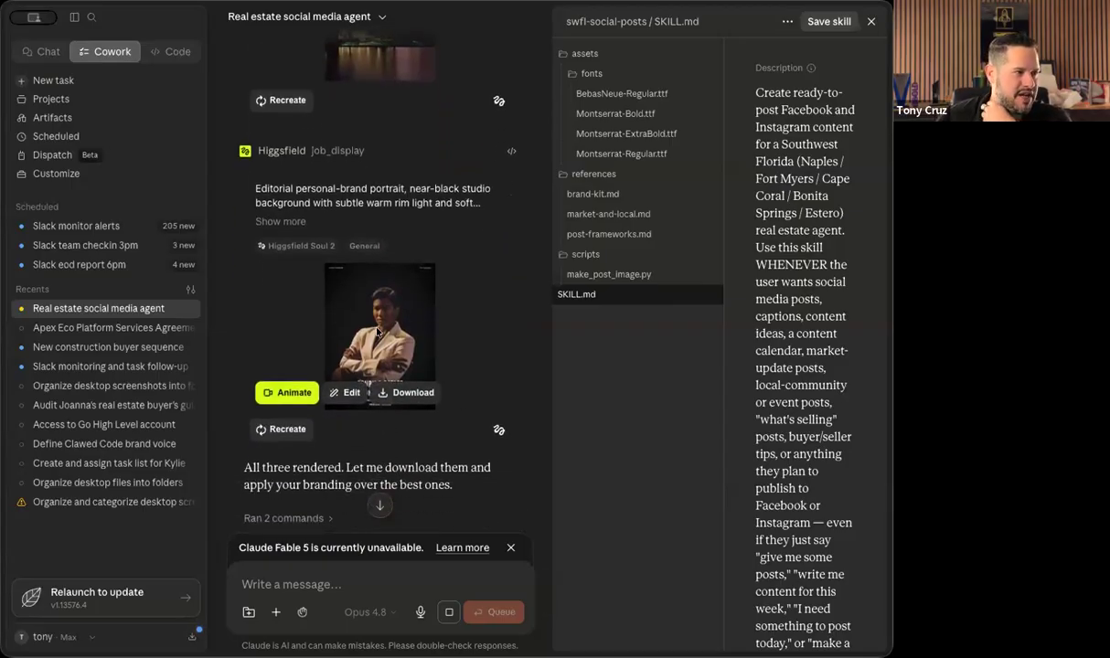
pyautogui.scroll(8, 378, 331)
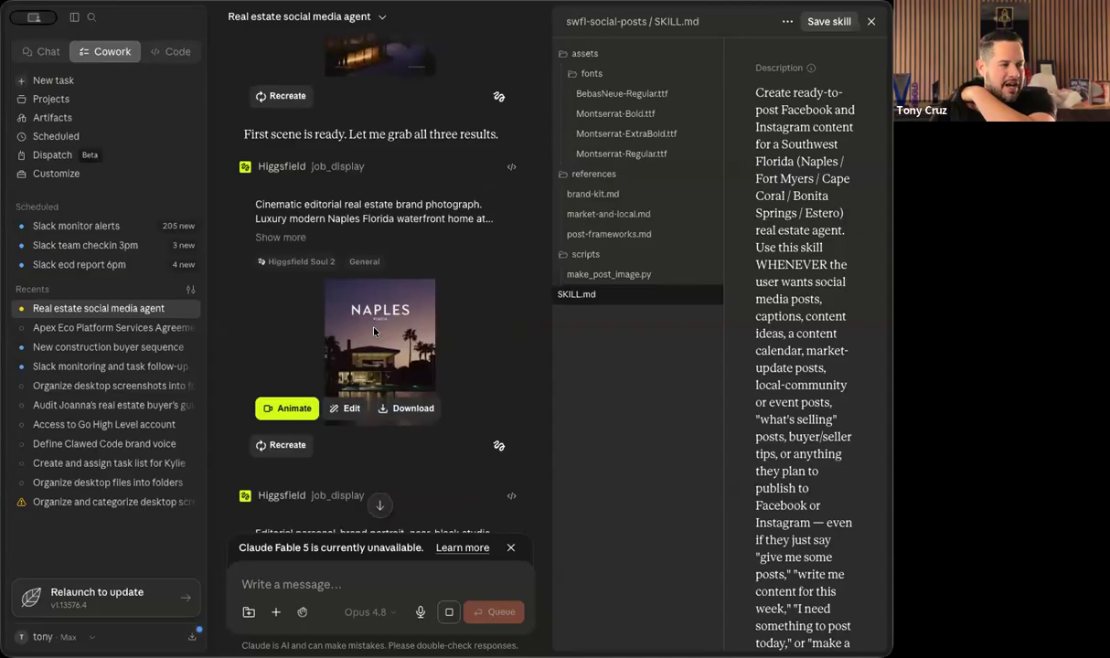
pyautogui.scroll(-1, 374, 332)
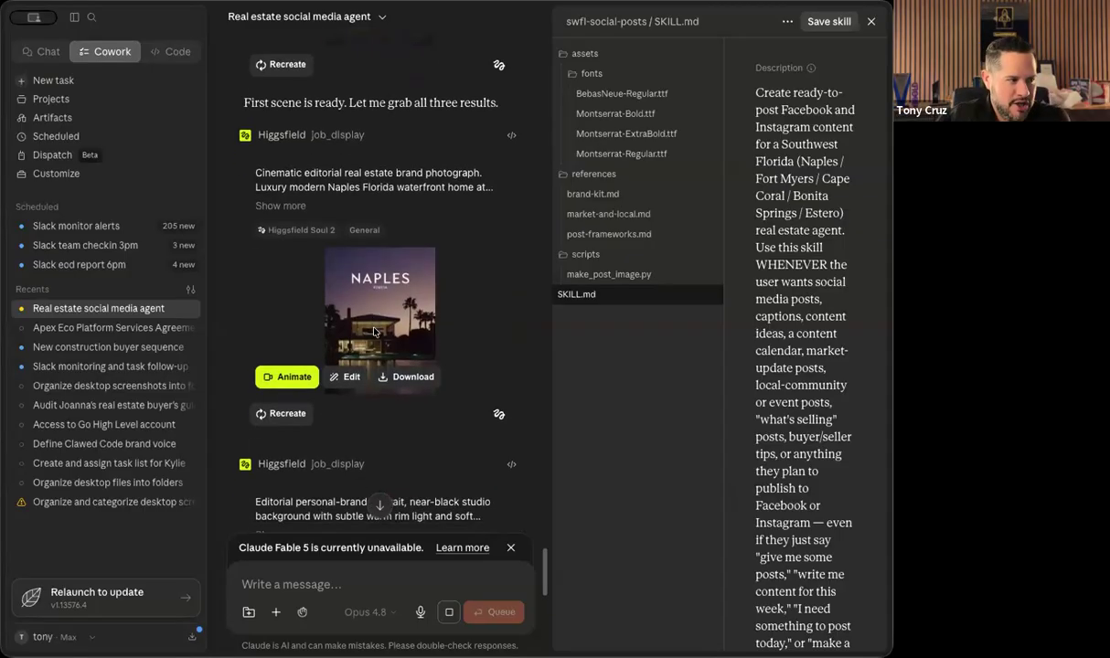
pyautogui.scroll(-10, 374, 332)
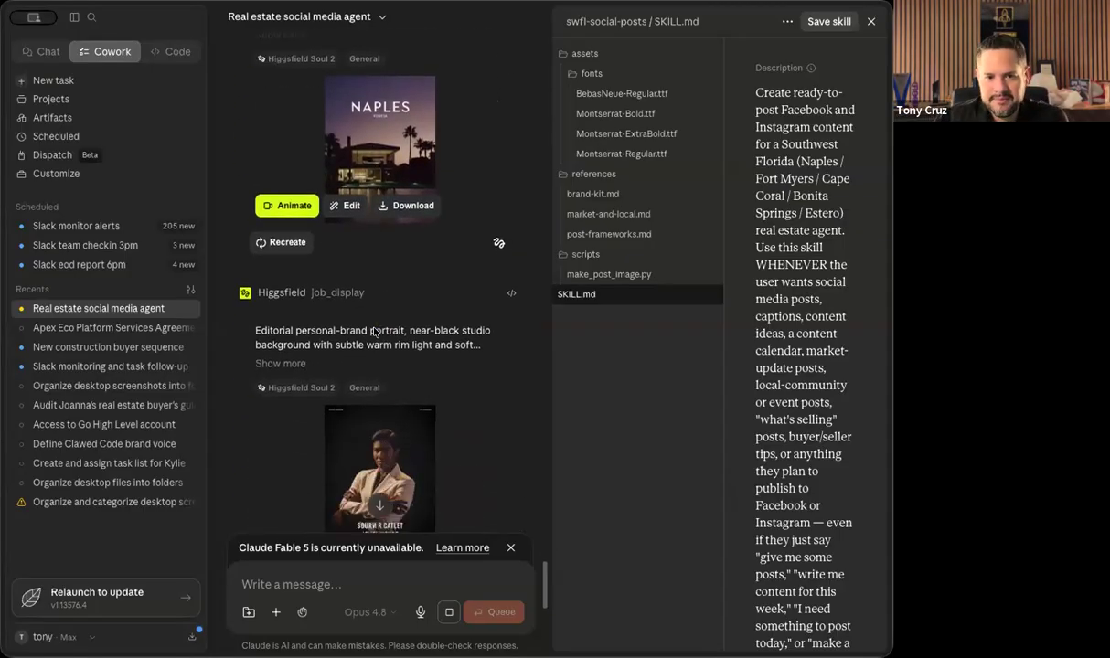
pyautogui.scroll(-3, 374, 332)
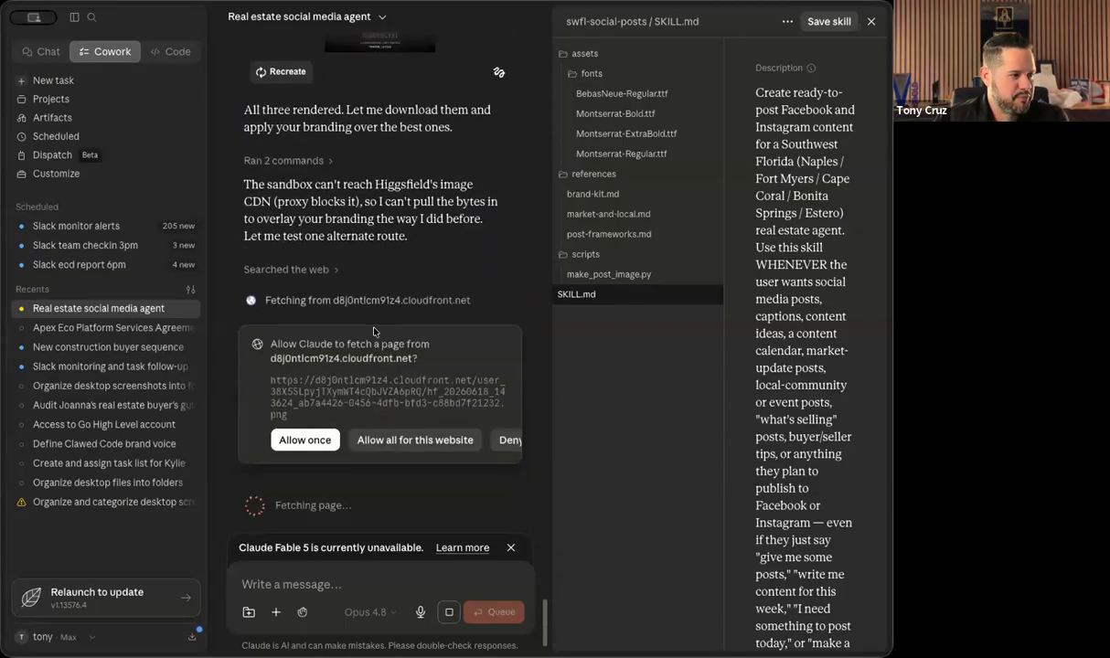
pyautogui.click(319, 427)
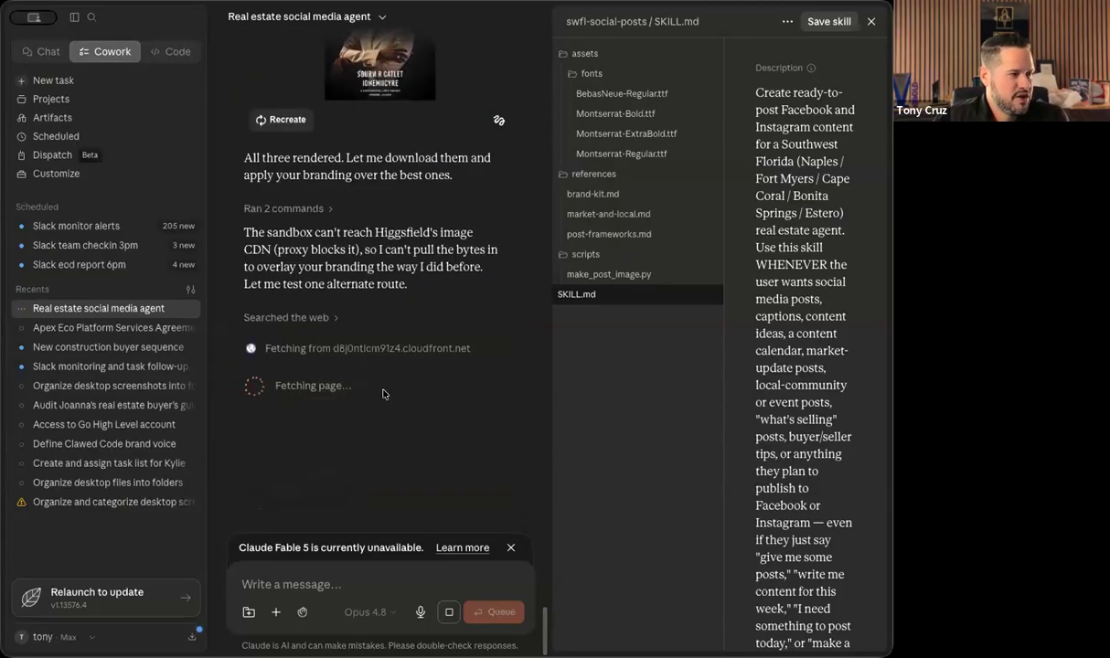
# Review the rendered Higgsfield images again and view the second Naples home scene enlarged, then return to the conversation.
pyautogui.scroll(8, 383, 393)
pyautogui.scroll(6, 383, 393)
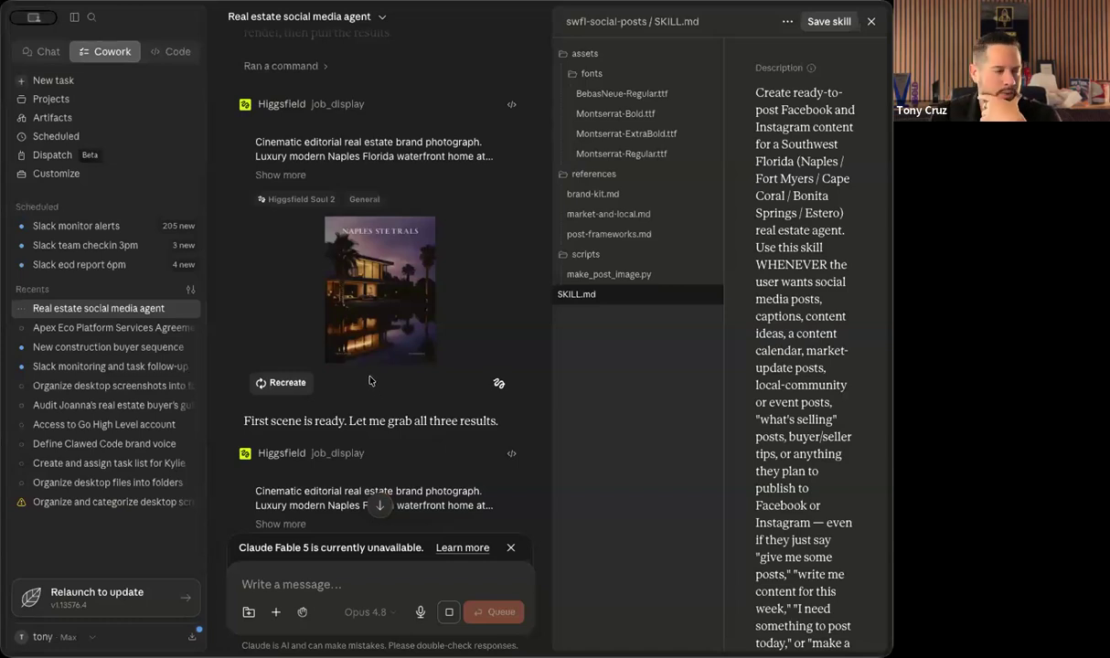
pyautogui.scroll(-10, 374, 388)
pyautogui.scroll(-3, 371, 381)
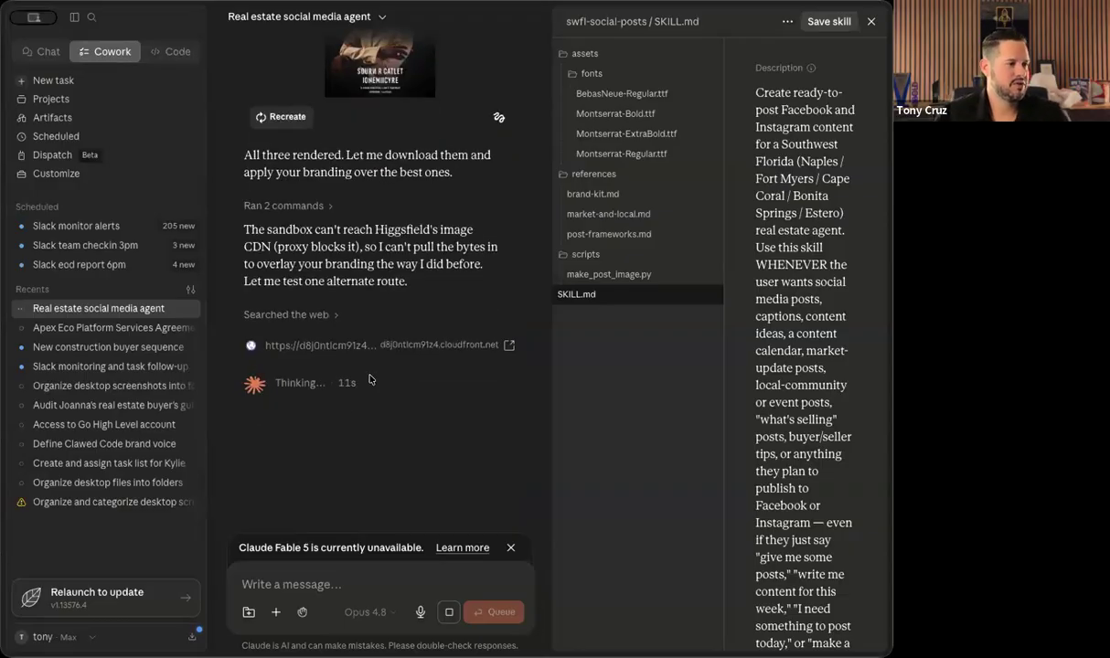
pyautogui.scroll(10, 370, 379)
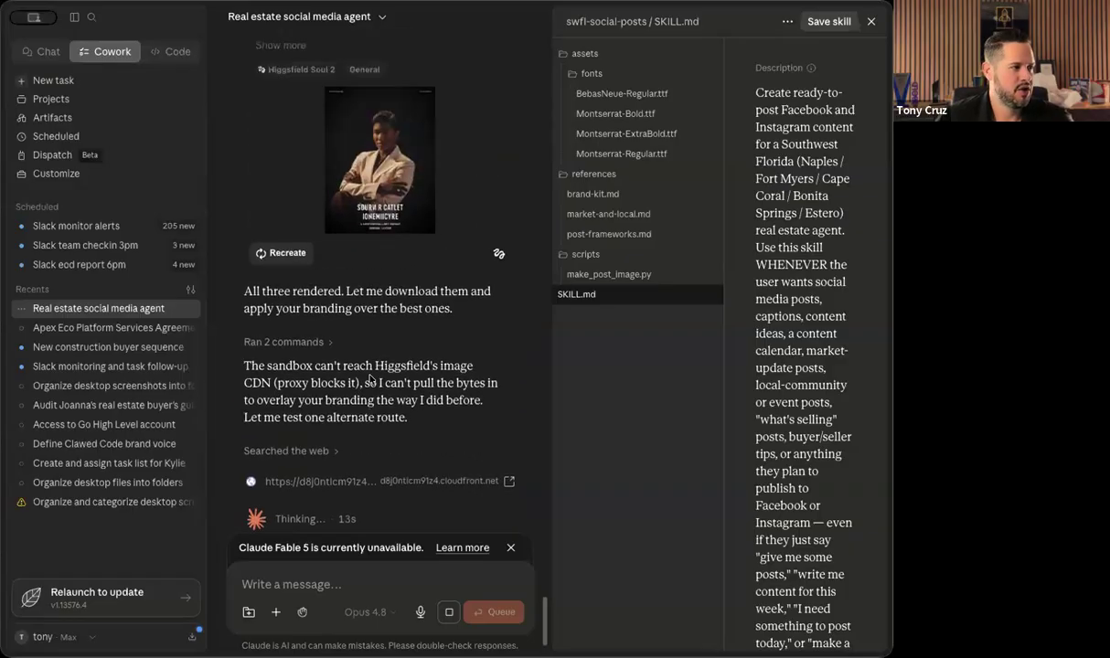
pyautogui.scroll(5, 370, 375)
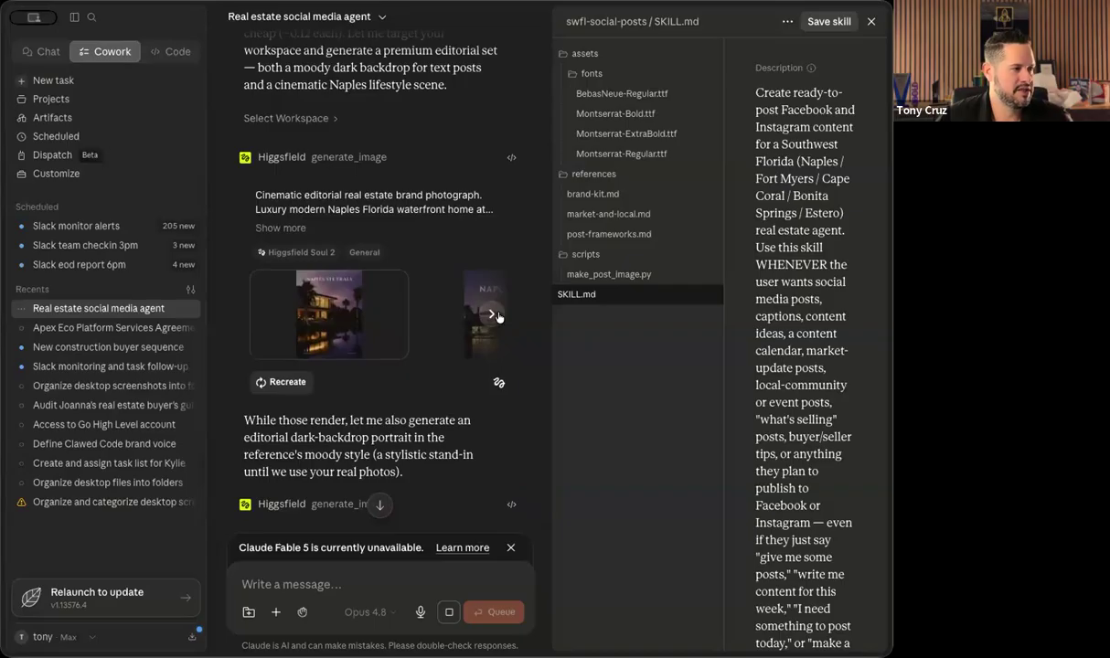
pyautogui.click(494, 312)
pyautogui.click(430, 313)
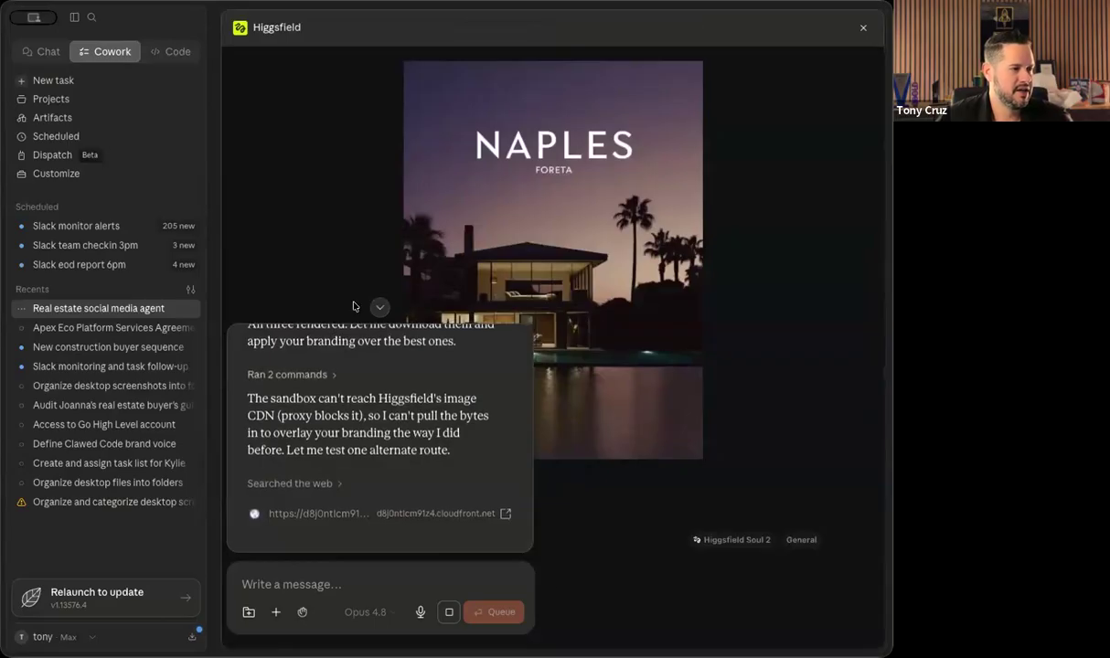
pyautogui.click(654, 569)
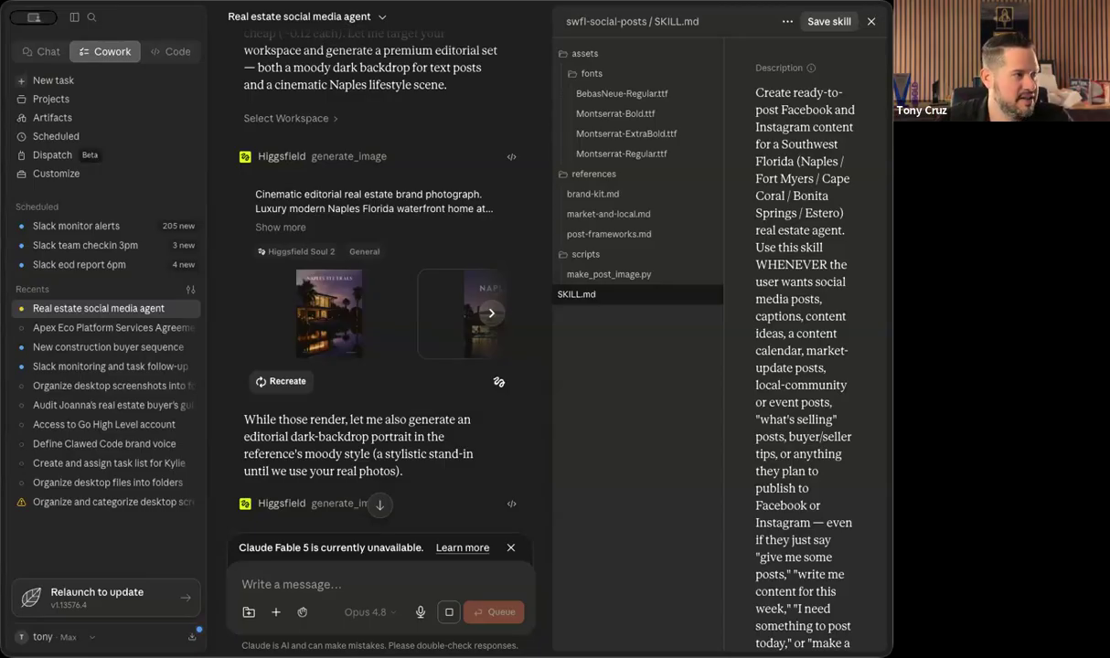
# Ask Claude in a new regular chat which posting styles and image and video sizes suit Facebook, Instagram, and TikTok.
pyautogui.click(53, 52)
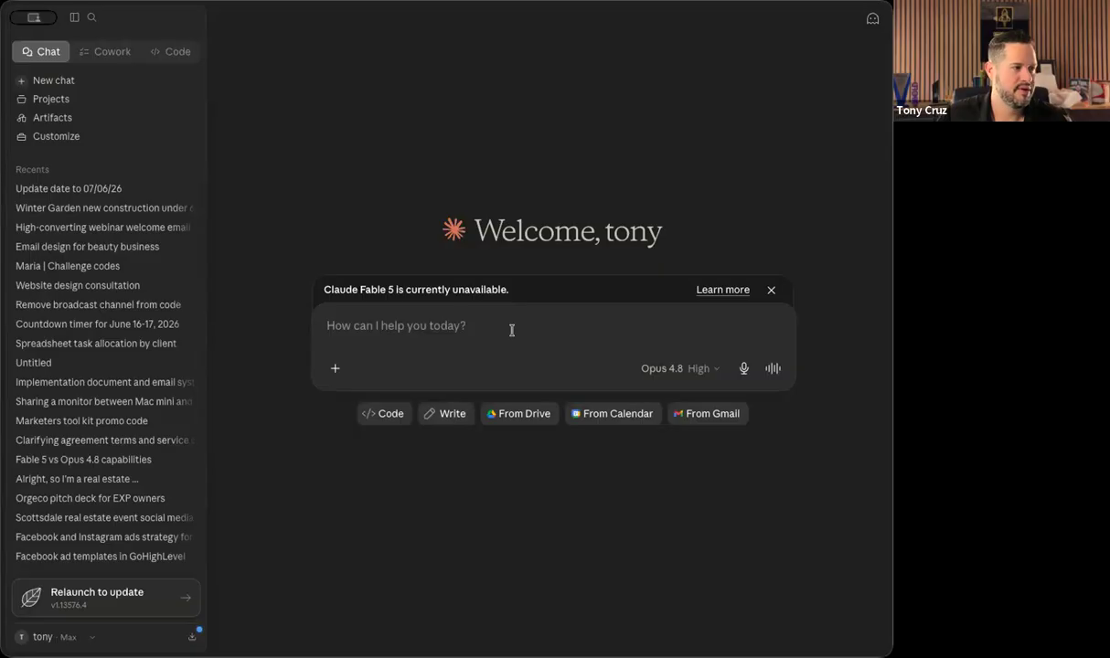
pyautogui.write("Hey Claude, I'm going to be posting on Facebook, Instagram, and TikTok. What are the different styles of posting I should do on each platform? What size images and videos should I have for each platform?")
pyautogui.press('Return')
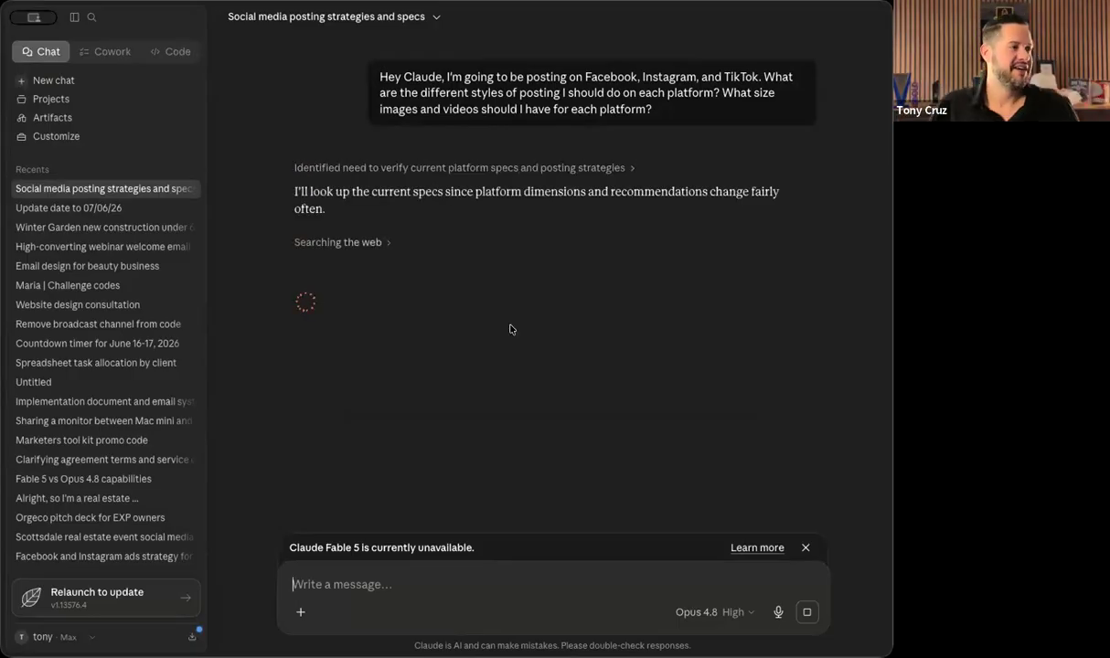
# Go back to the Cowork real estate task and grant Claude the Desktop folder to work in.
pyautogui.click(104, 52)
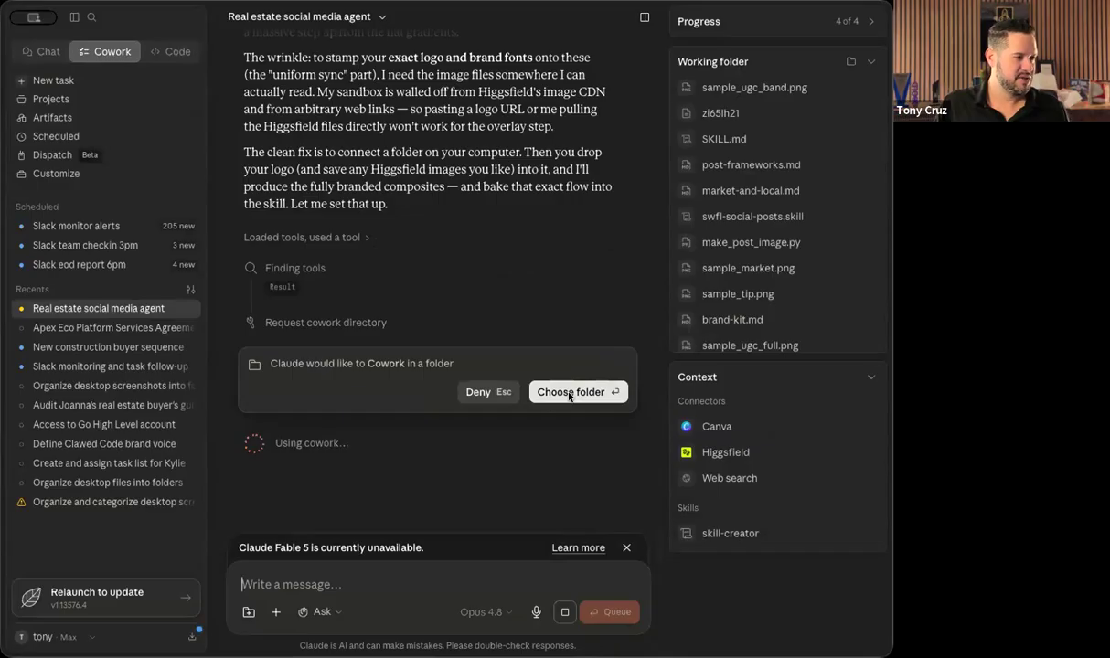
pyautogui.click(570, 393)
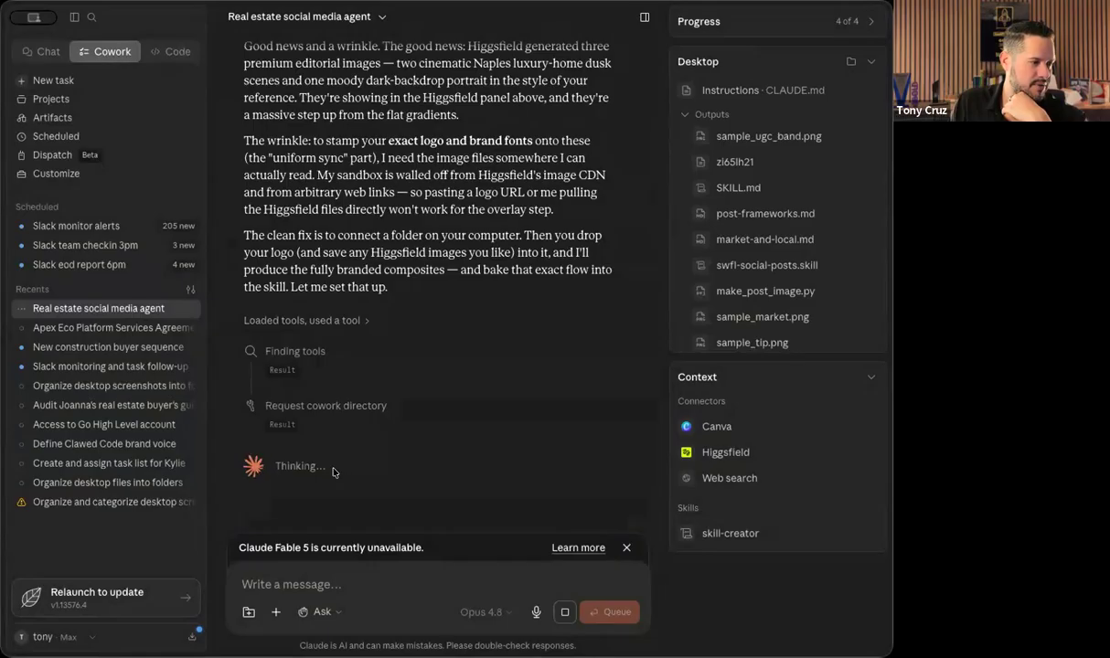
pyautogui.scroll(1, 354, 462)
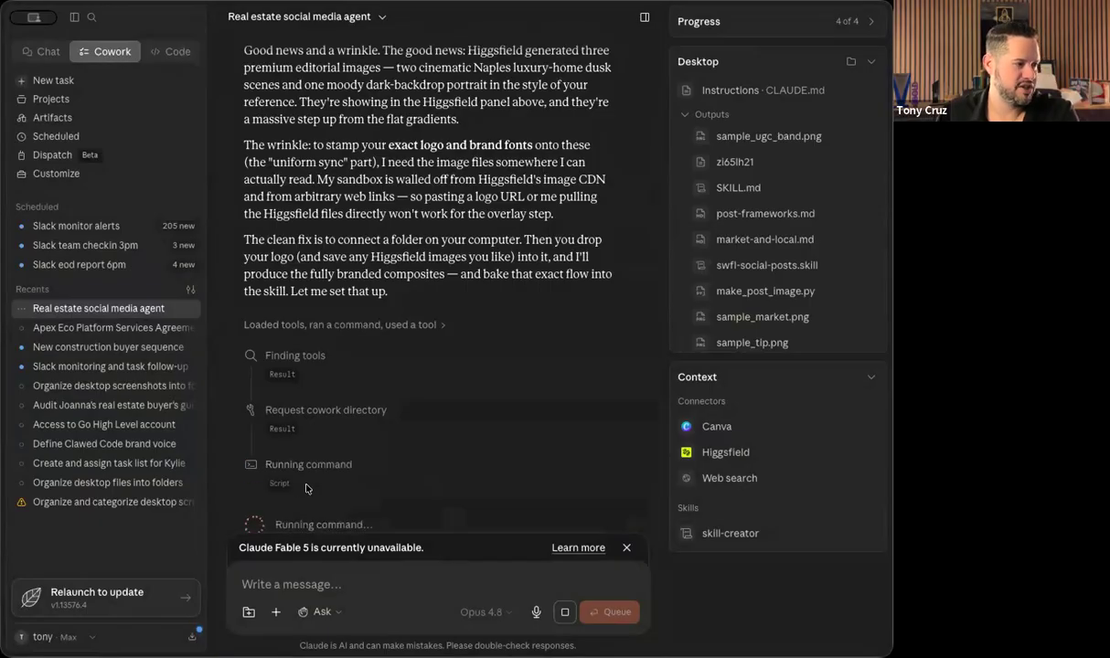
# Stop the running command and send the message "Can you create me three test posts?".
pyautogui.click(564, 612)
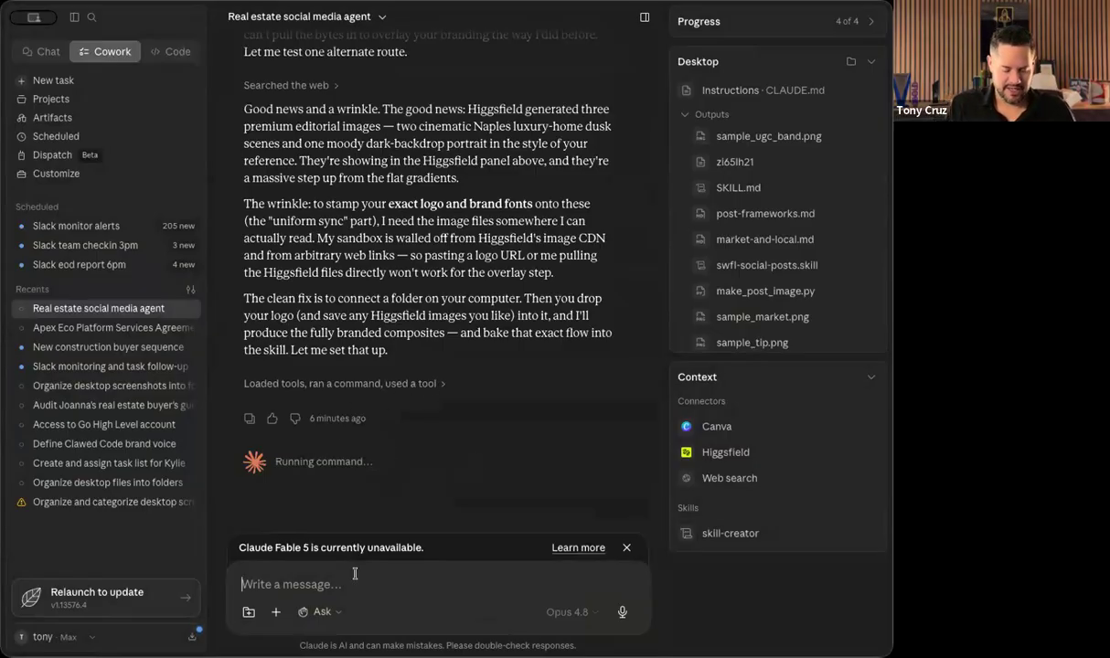
pyautogui.write('C')
pyautogui.scroll(1, 366, 599)
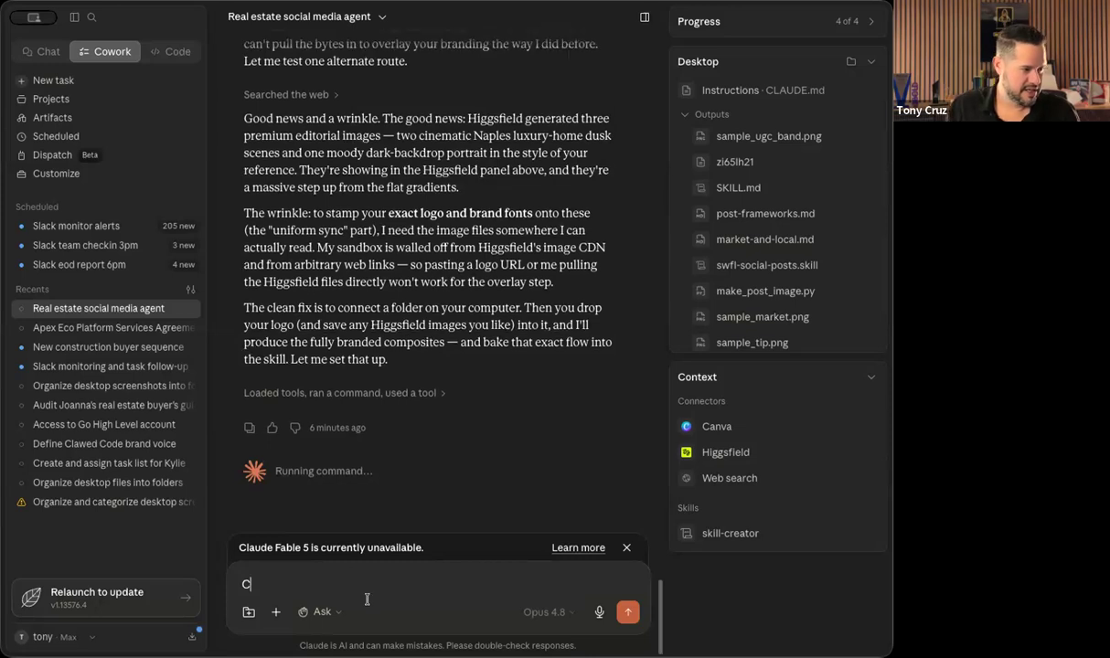
pyautogui.press('BackSpace')
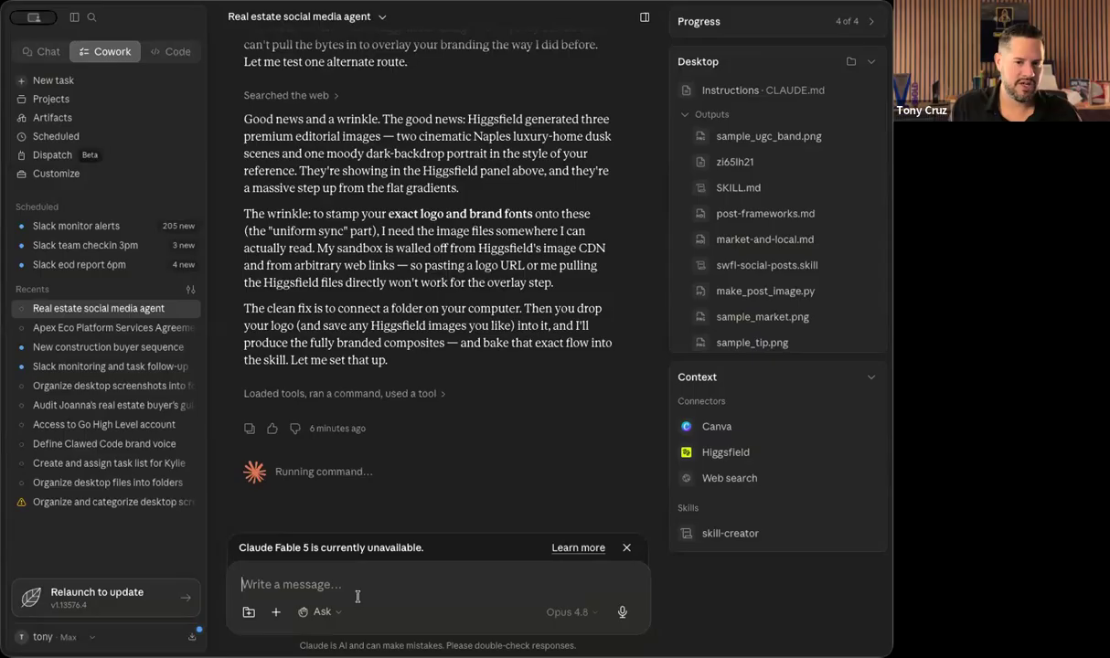
pyautogui.write('Can you create me three text posts?')
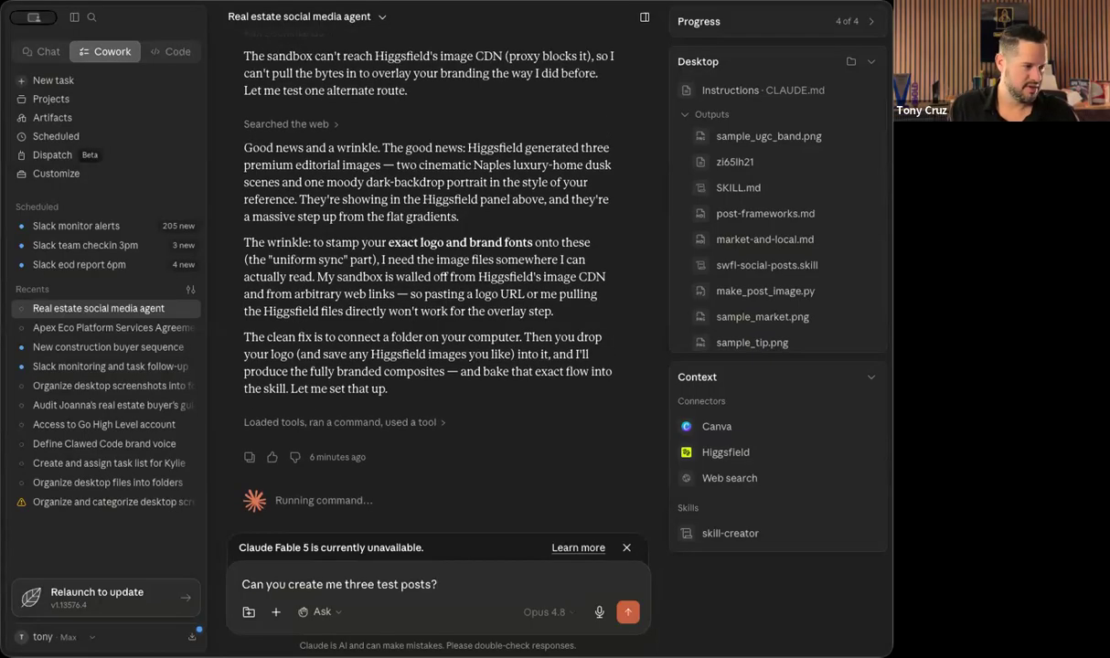
pyautogui.press('Return')
pyautogui.scroll(5, 381, 500)
pyautogui.scroll(-10, 384, 446)
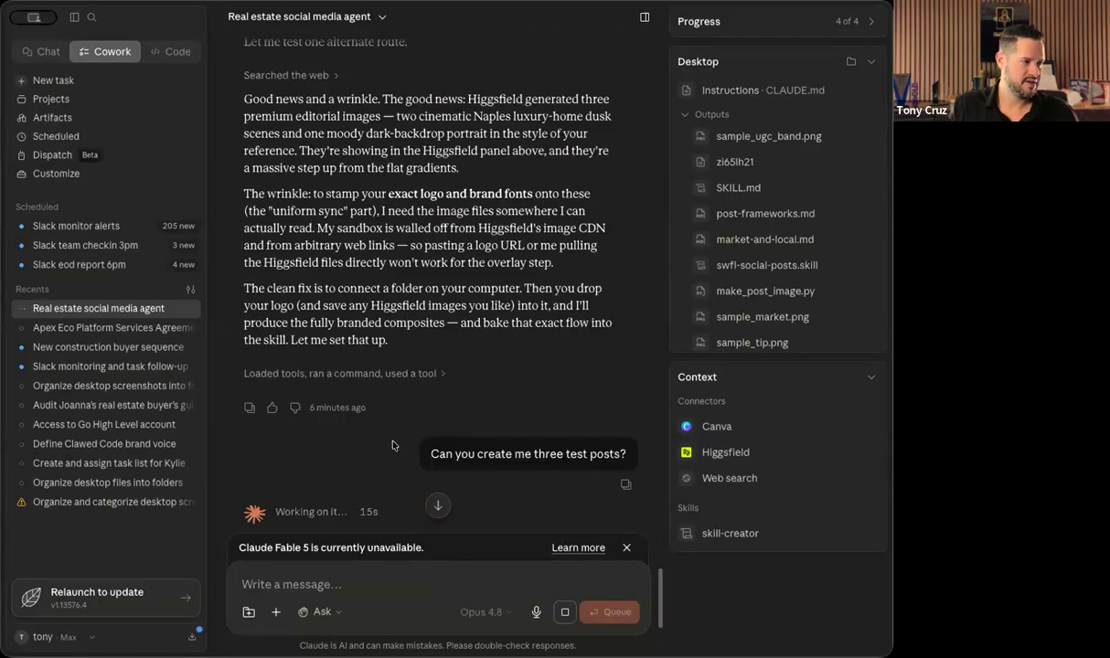
pyautogui.scroll(3, 392, 446)
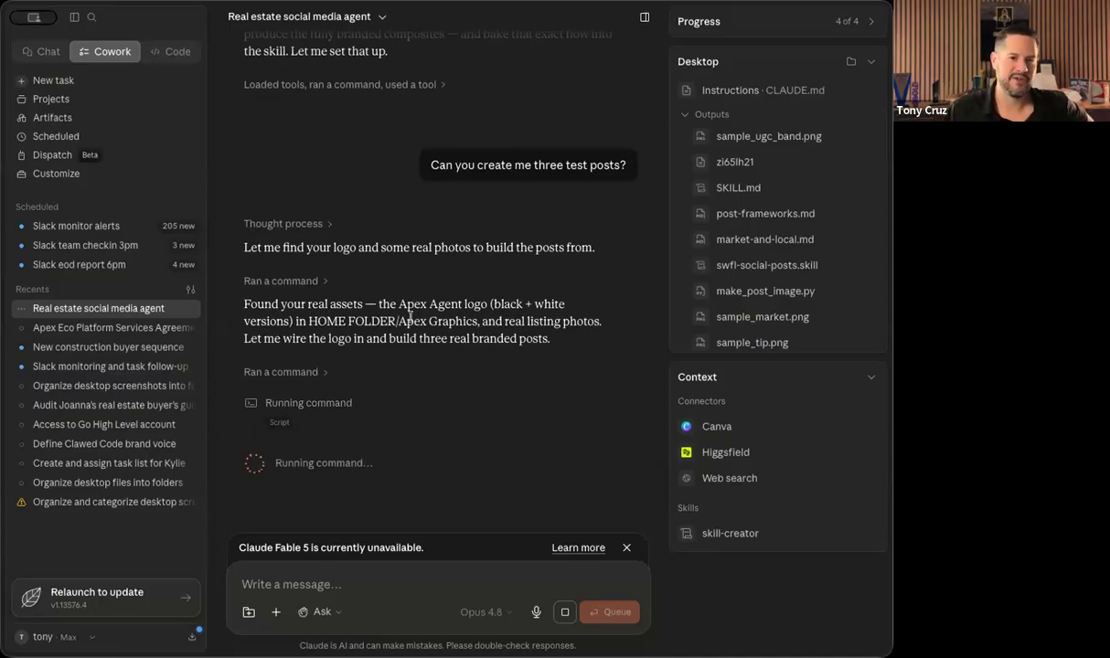
# Switch to Slack and open the direct message conversation with your own account from the end of the conversation list.
pyautogui.scroll(-3, 409, 317)
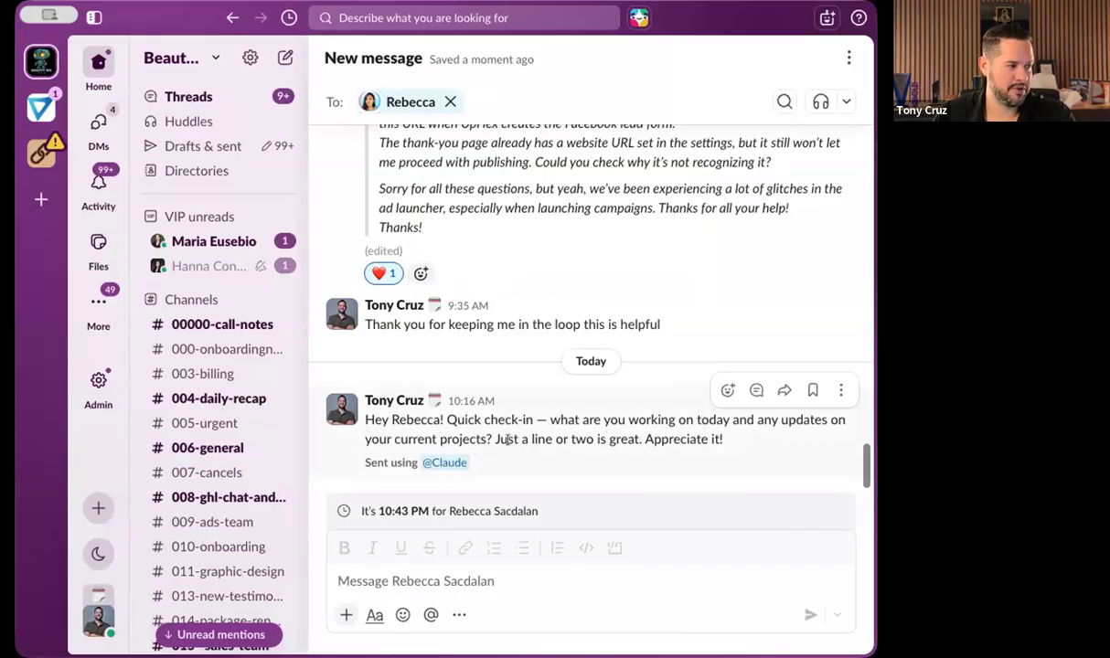
pyautogui.scroll(-15, 255, 420)
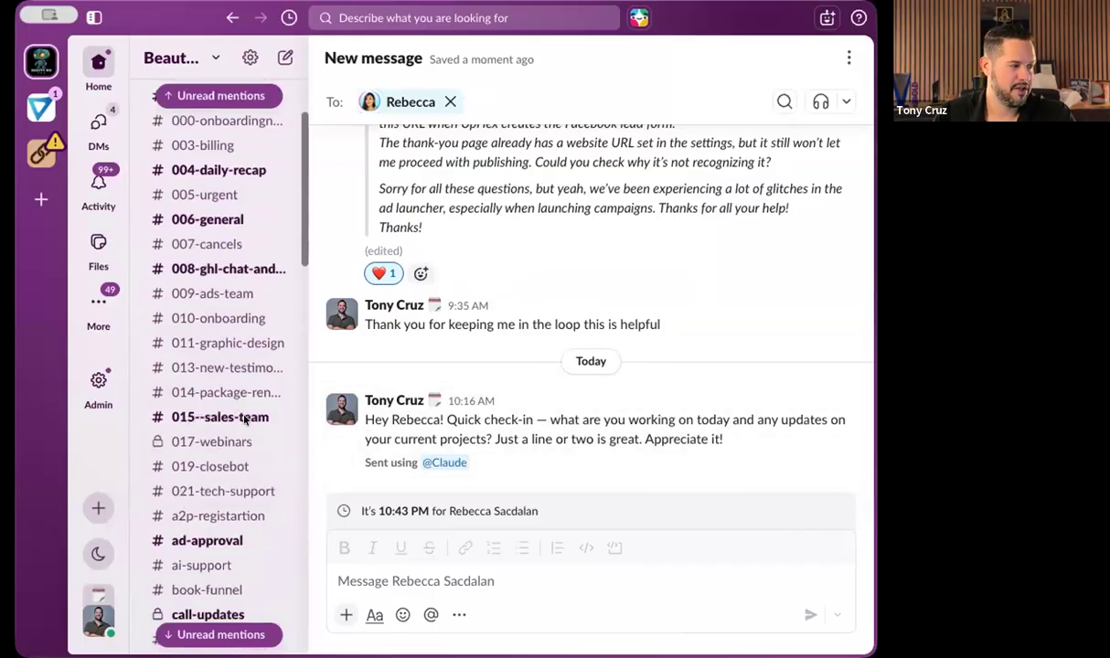
pyautogui.scroll(-5, 244, 419)
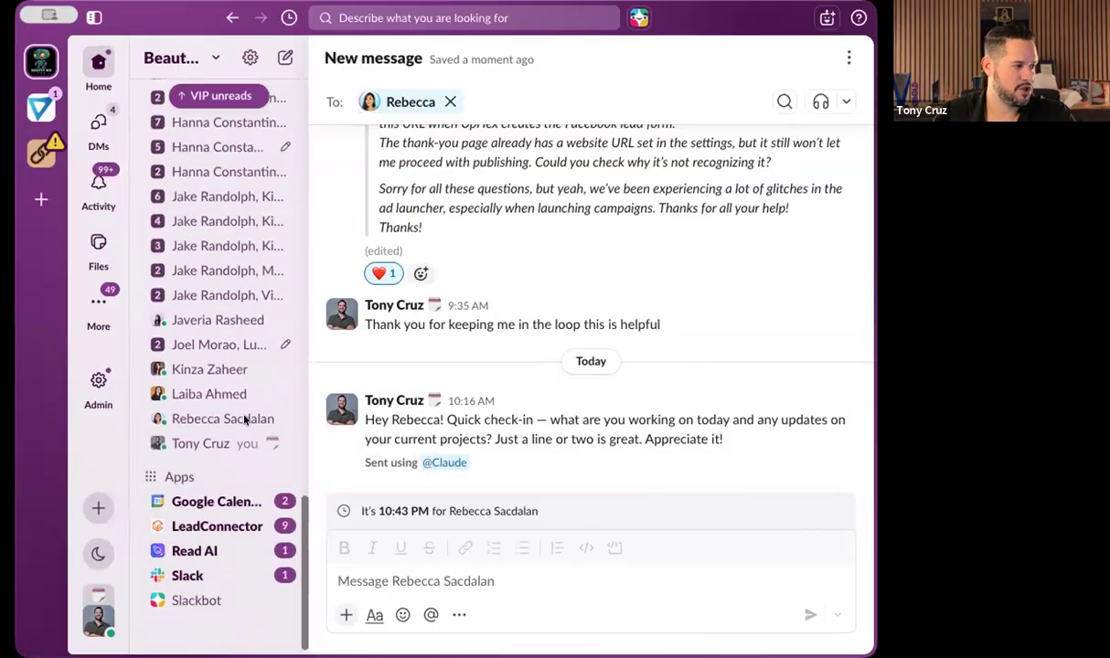
pyautogui.click(240, 442)
# Examine the Claude-generated End-of-Day Report for June 17, 2026, including its attention items, team check-ins, channel alerts, and action items.
pyautogui.scroll(10, 508, 366)
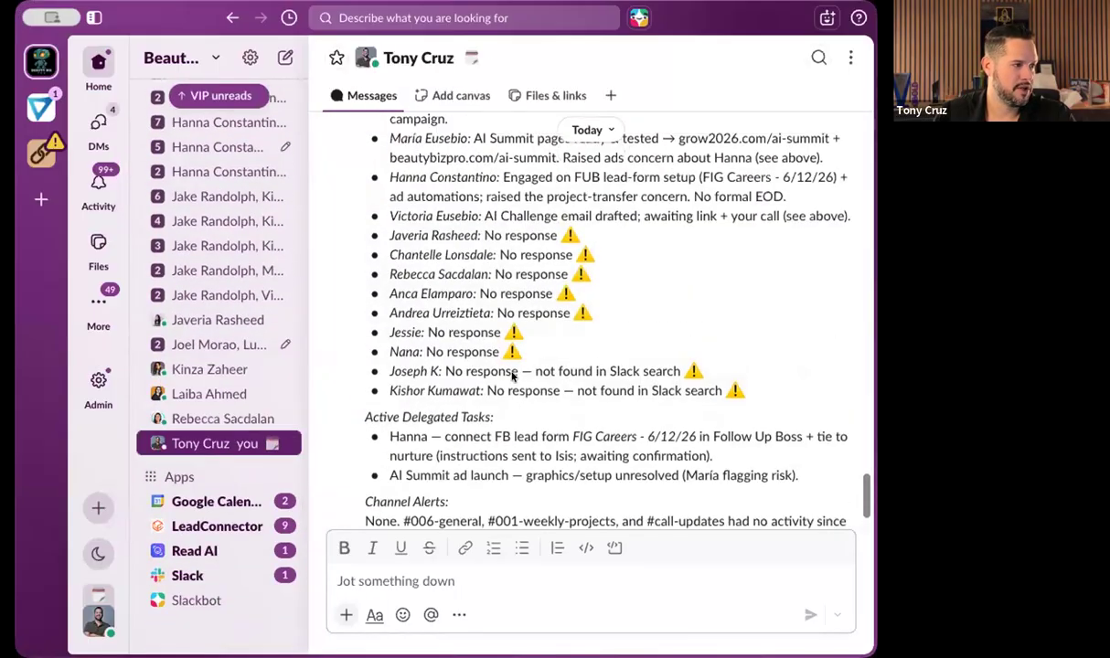
pyautogui.scroll(-2, 507, 375)
pyautogui.scroll(-2, 508, 377)
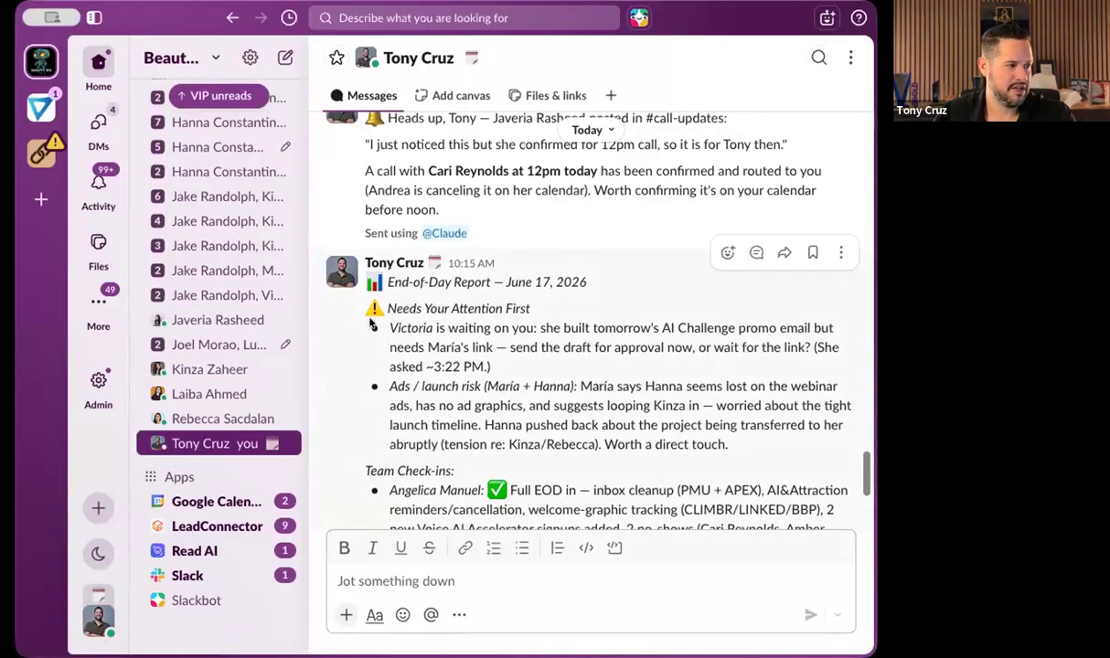
pyautogui.scroll(-10, 388, 303)
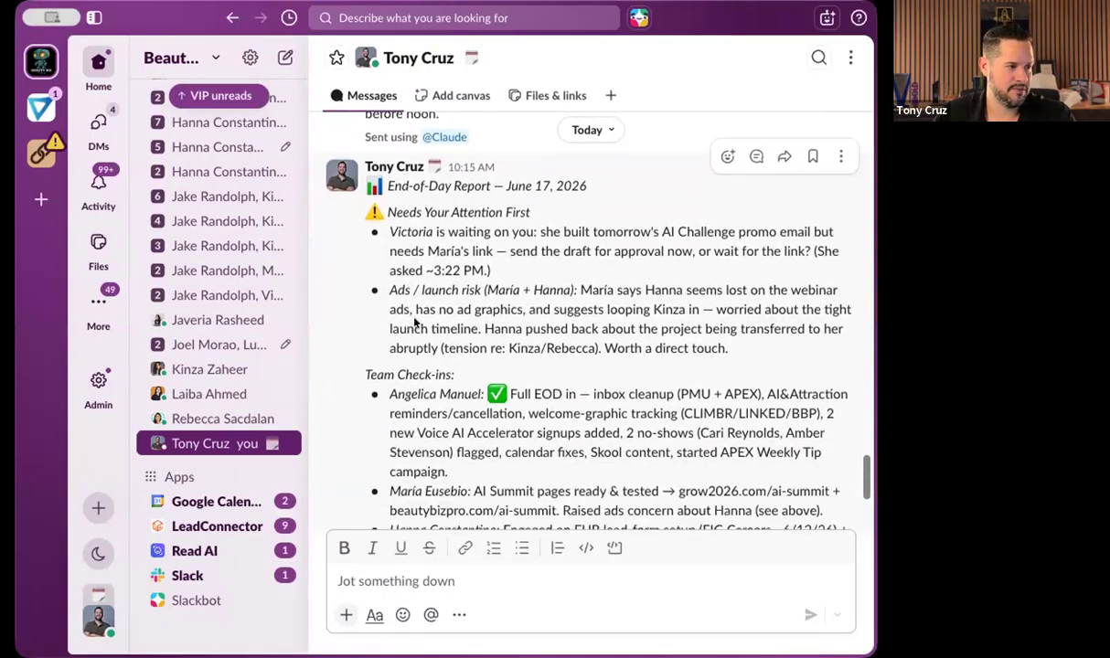
pyautogui.scroll(-5, 415, 322)
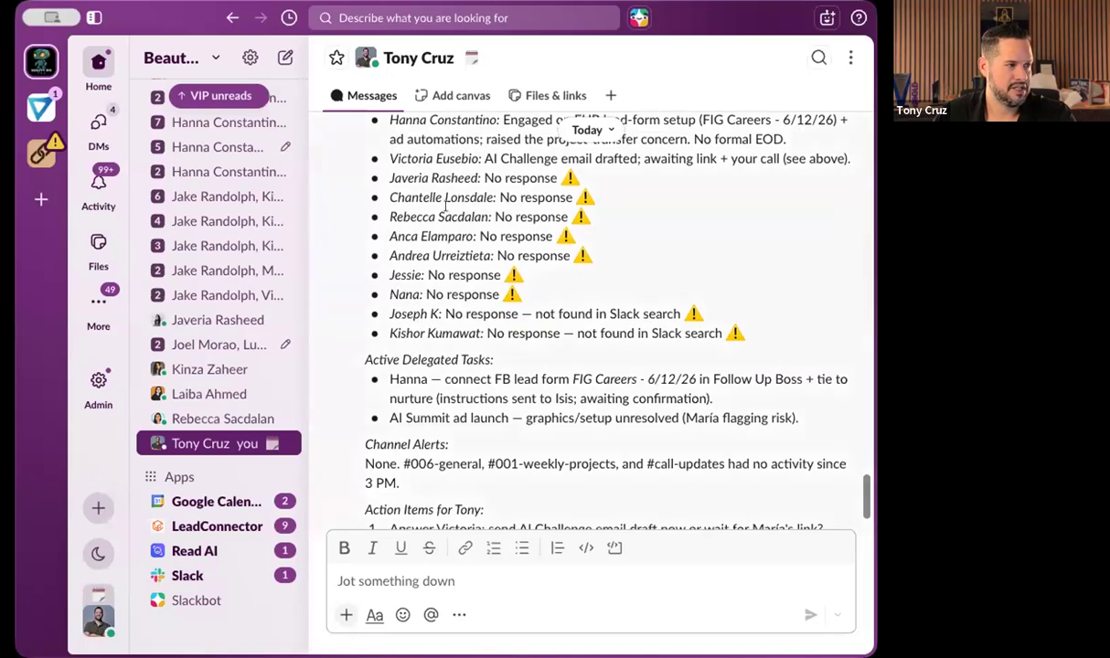
pyautogui.scroll(-7, 420, 346)
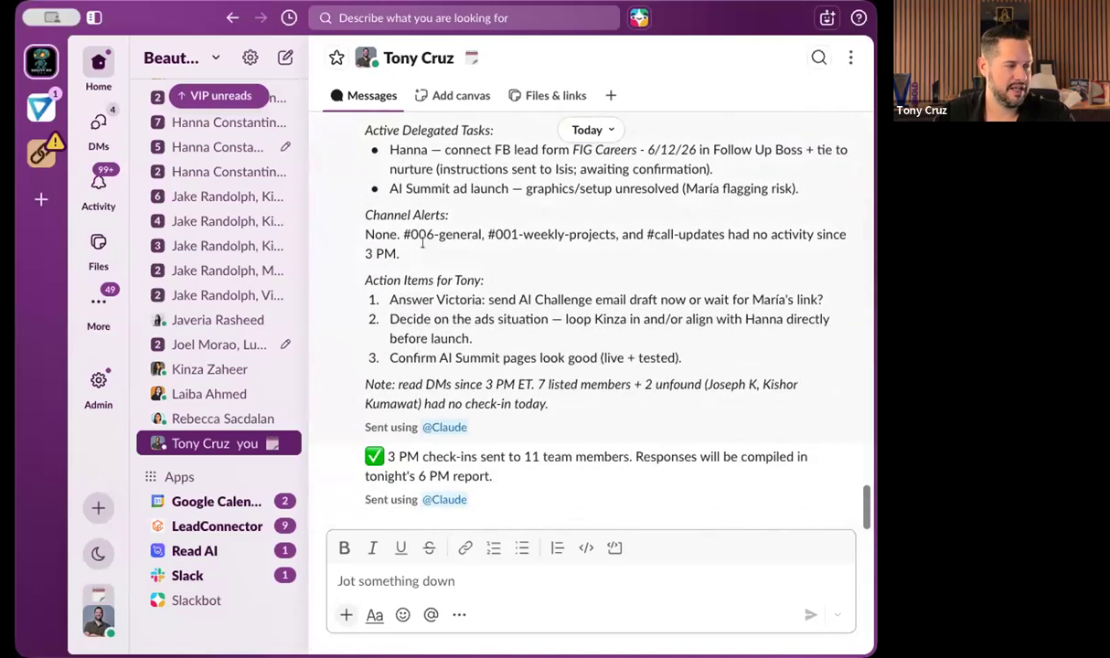
pyautogui.click(422, 427)
pyautogui.click(362, 448)
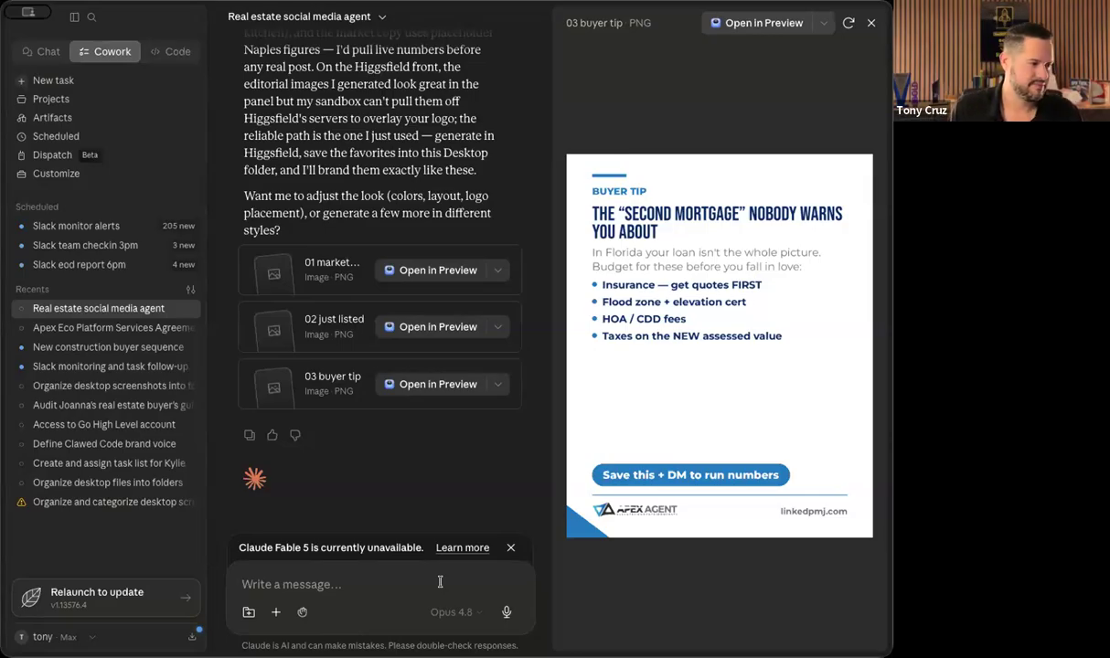
# Back in Claude, ask how to automate this agent so it just happens and runs, choosing "Daily morning batch" and "Draft + notify me to approve".
pyautogui.write('Okay, I like this. Now how do I automate this agent to where it just happens and runs?')
pyautogui.press('Return')
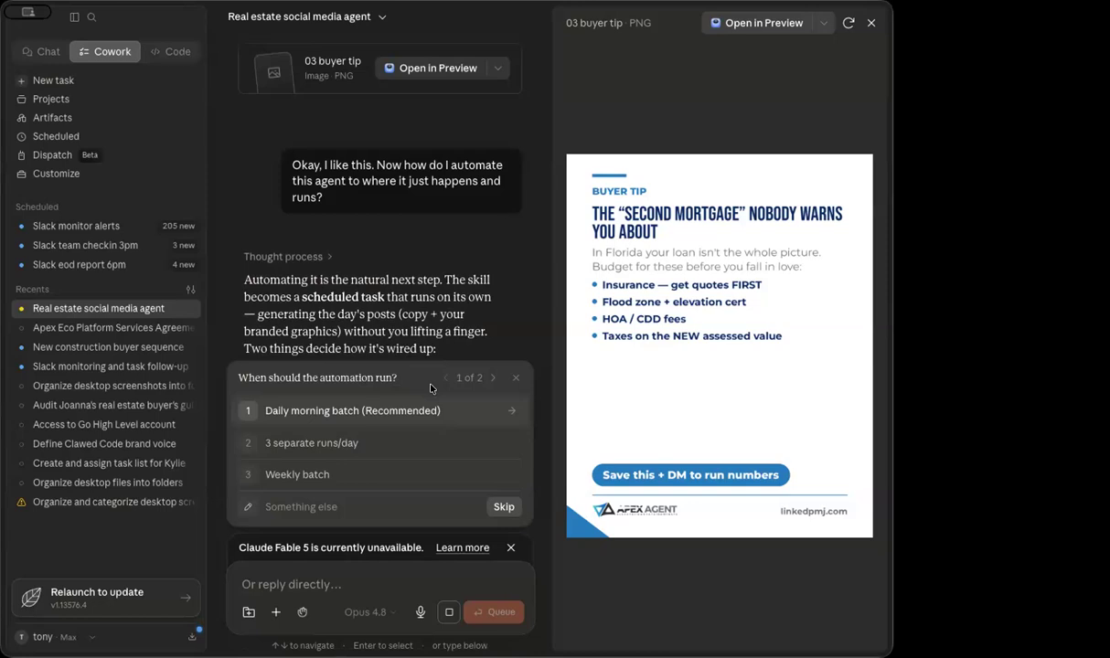
pyautogui.click(298, 413)
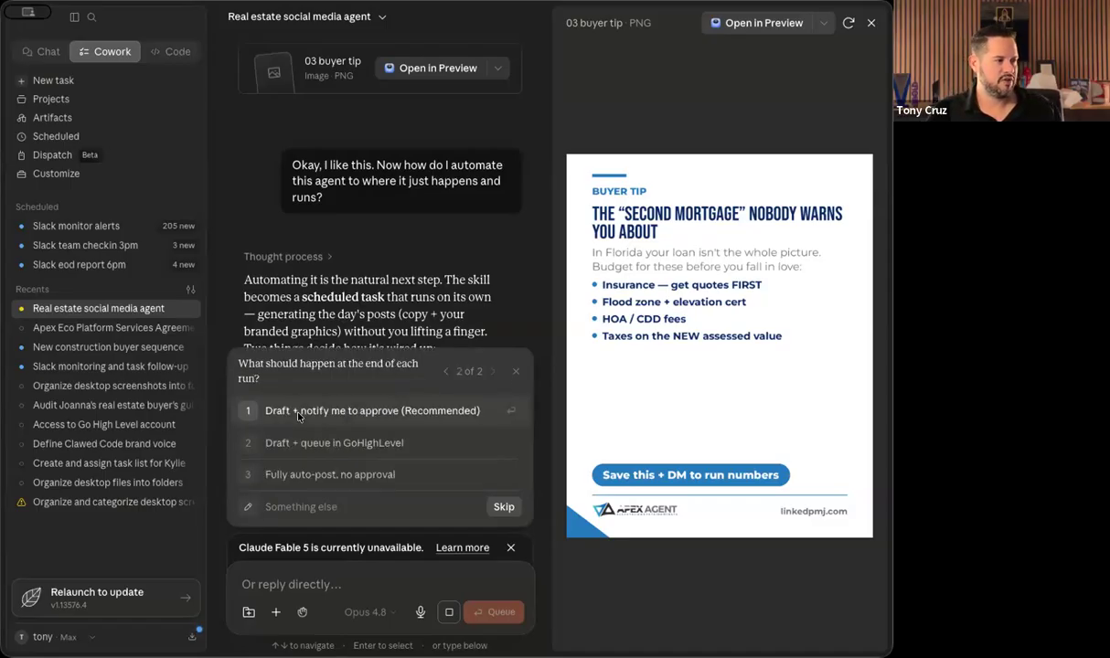
pyautogui.click(298, 414)
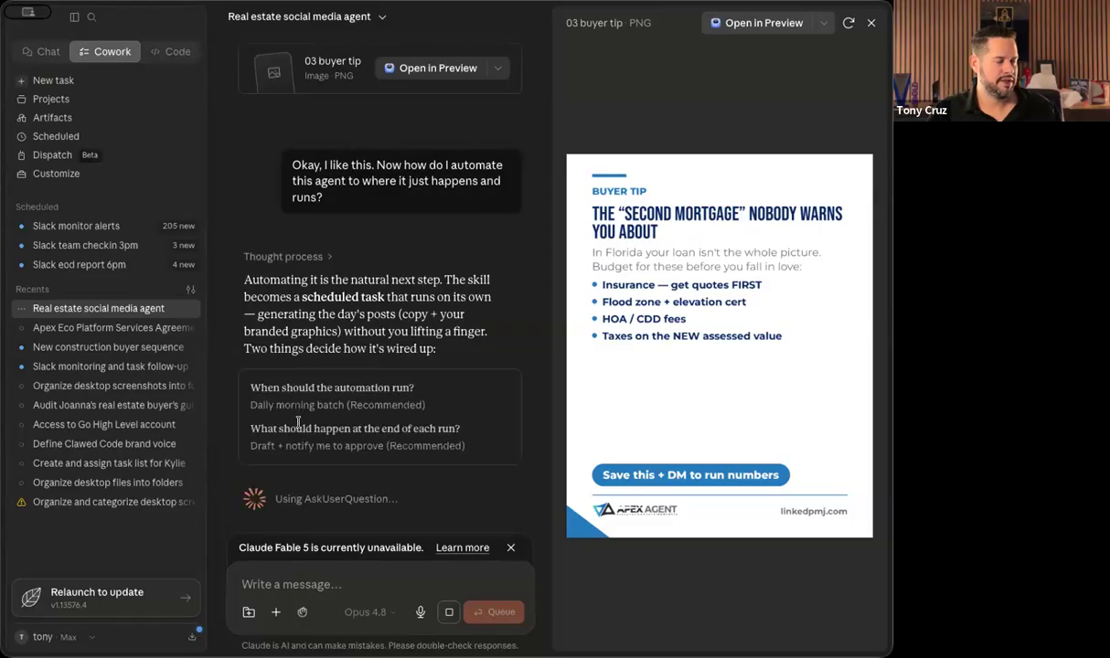